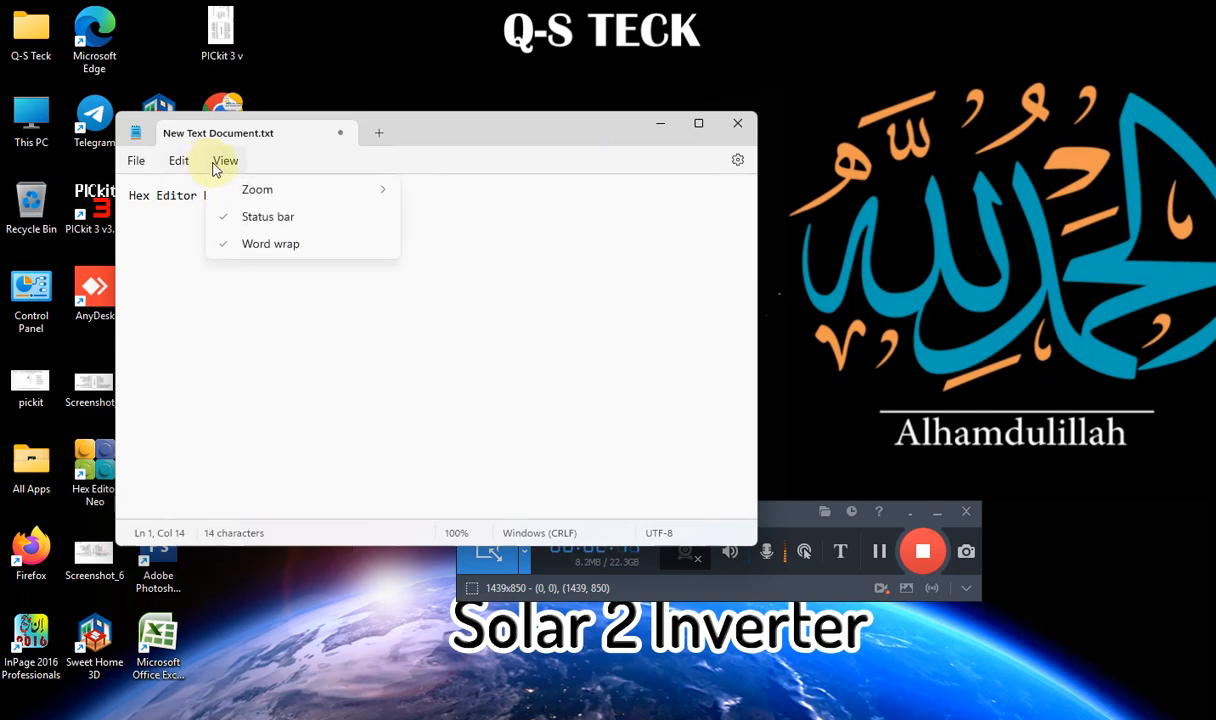
Zoom in one step on the Notepad text
mouse_move(378, 193)
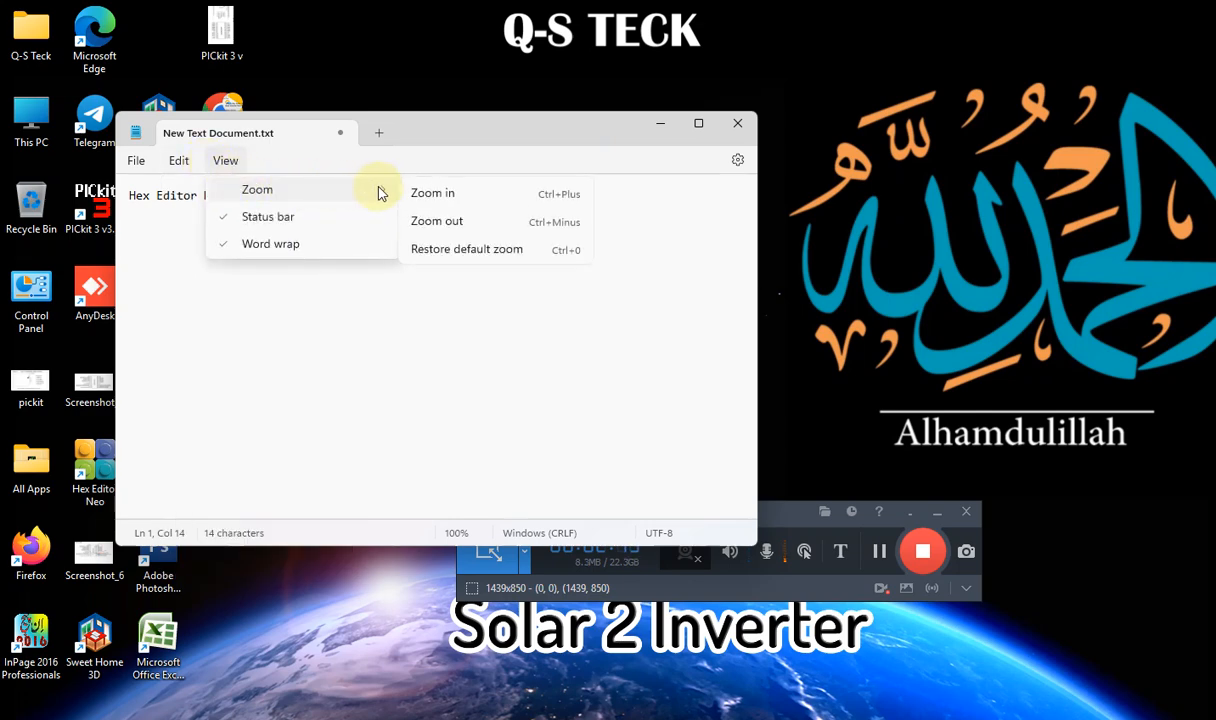
click(442, 196)
click(217, 173)
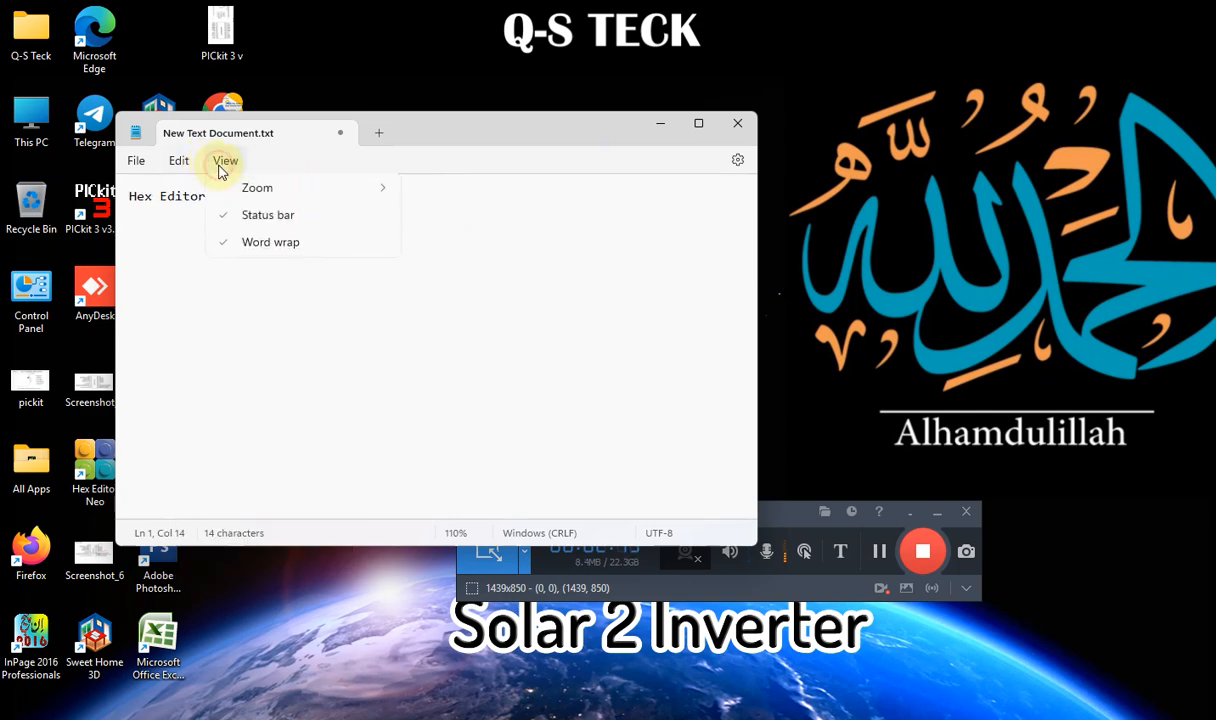
Set the Notepad font size to 16 in the font settings and return to the document
click(172, 173)
click(172, 170)
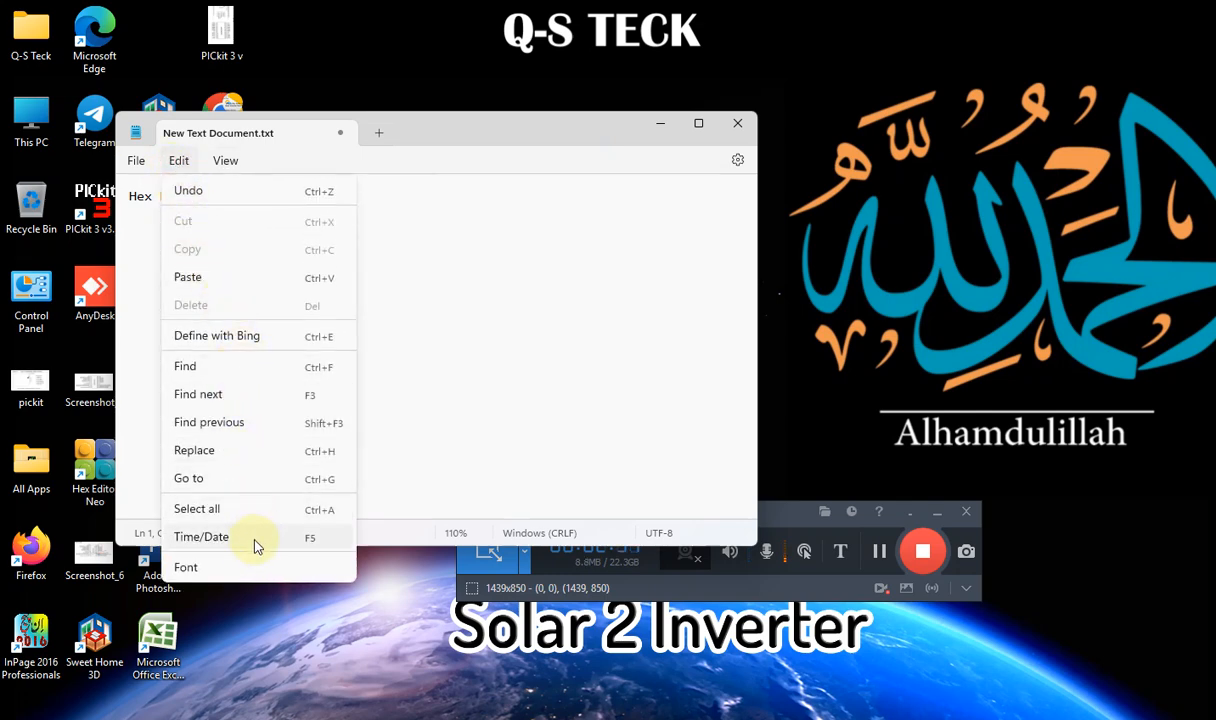
click(230, 577)
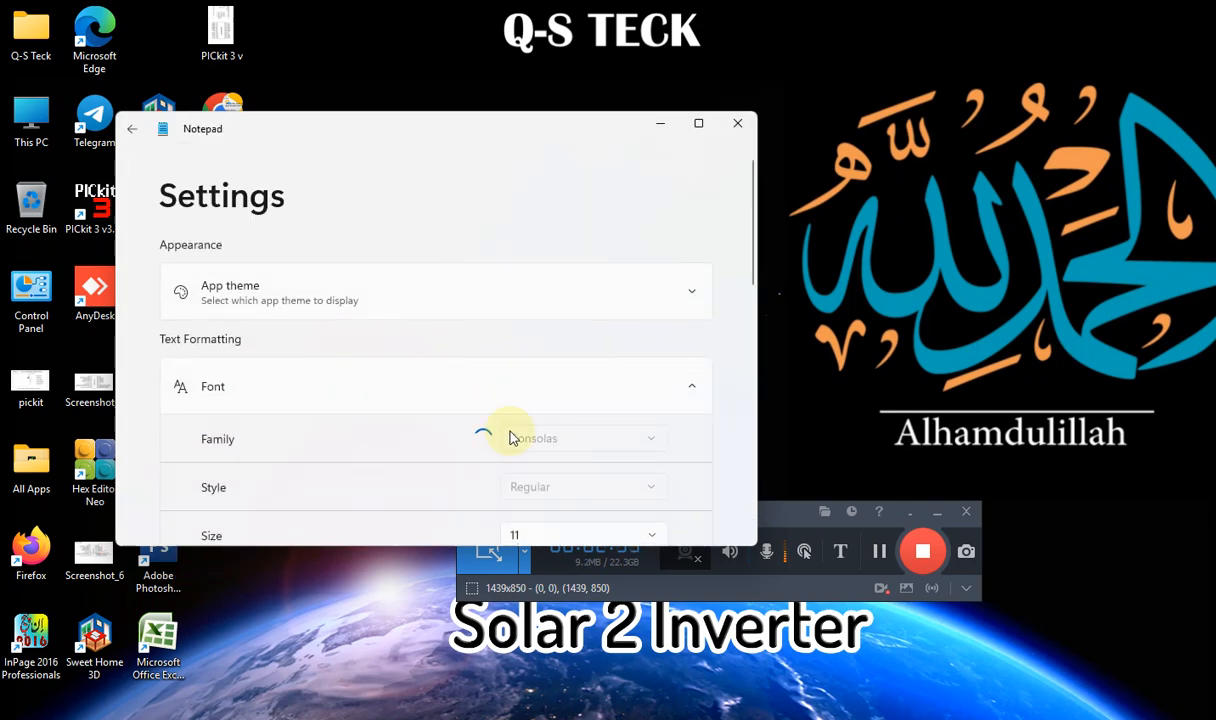
scroll(658, 480, down, 1)
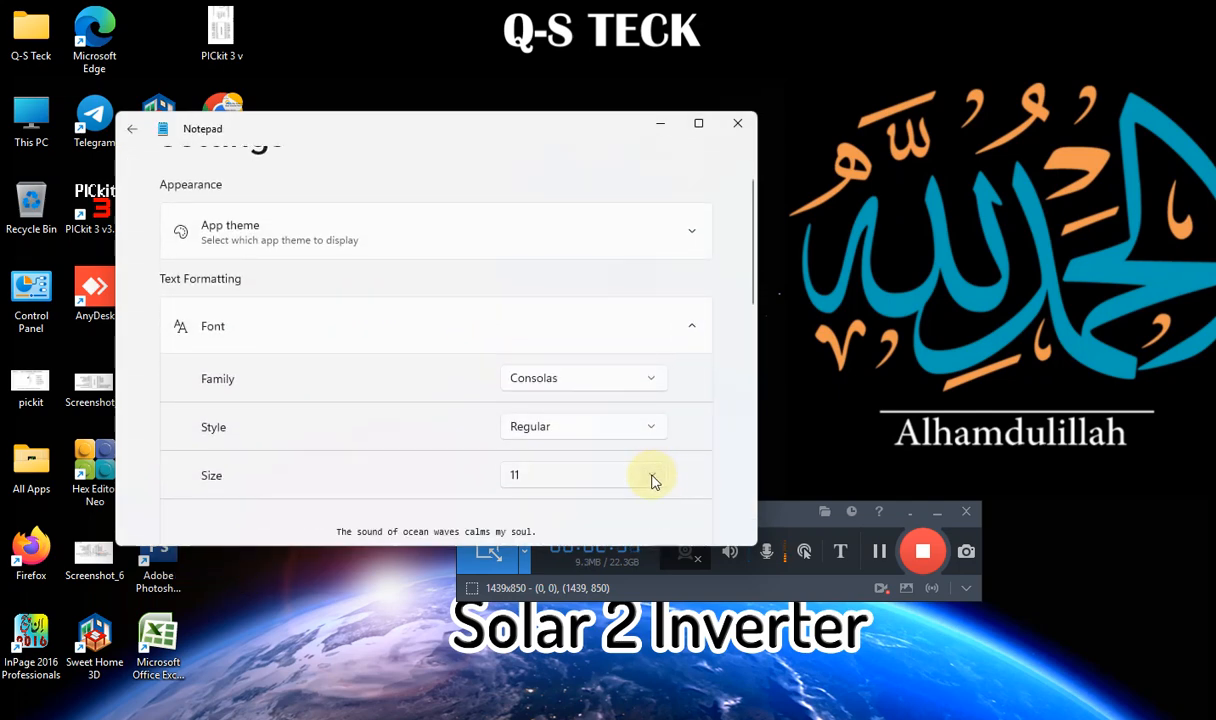
click(651, 476)
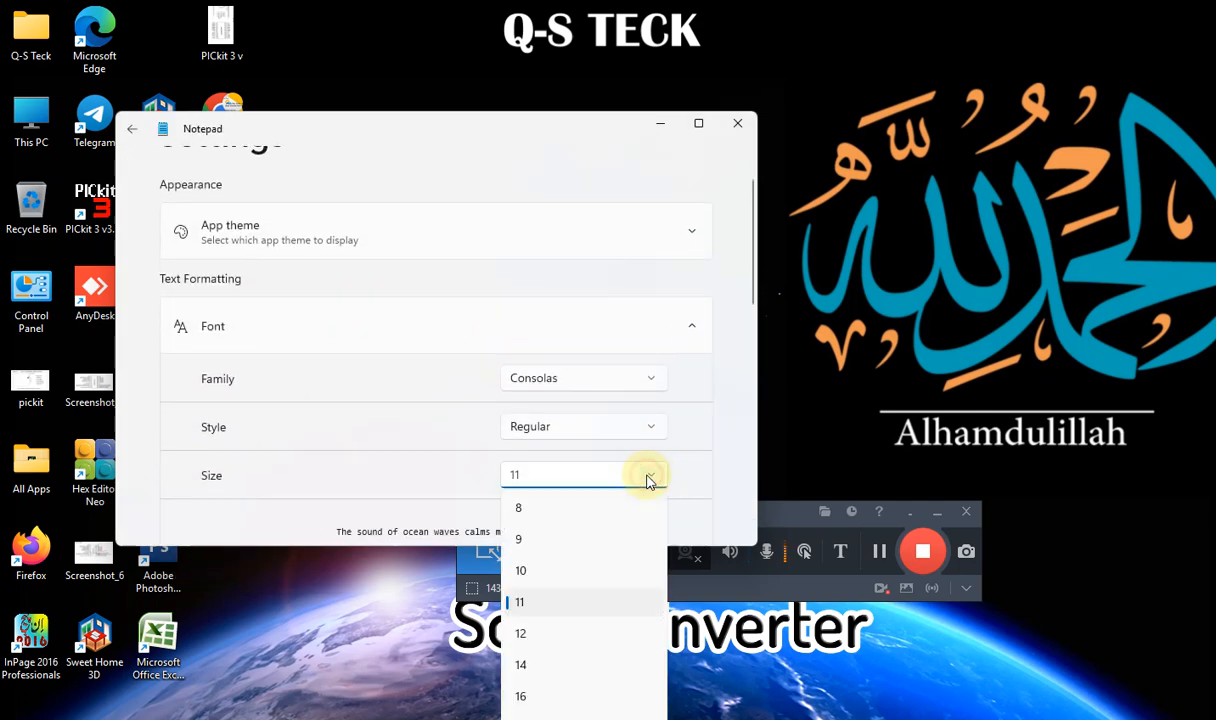
click(522, 696)
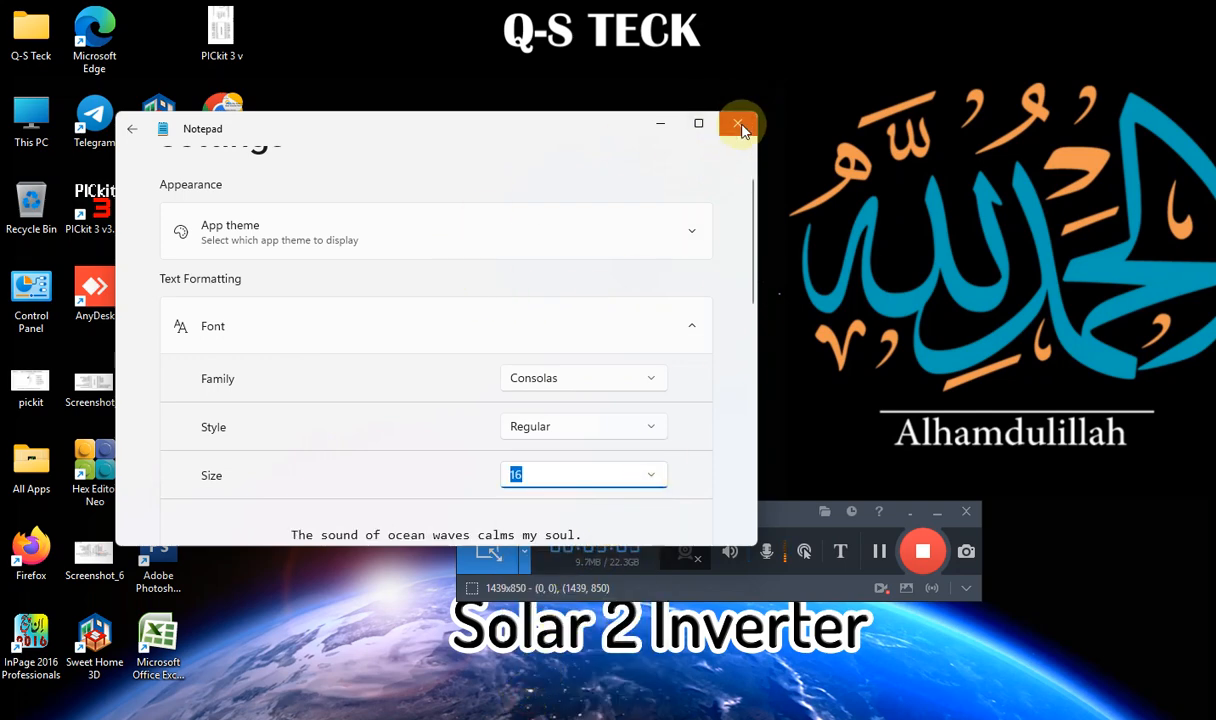
click(133, 129)
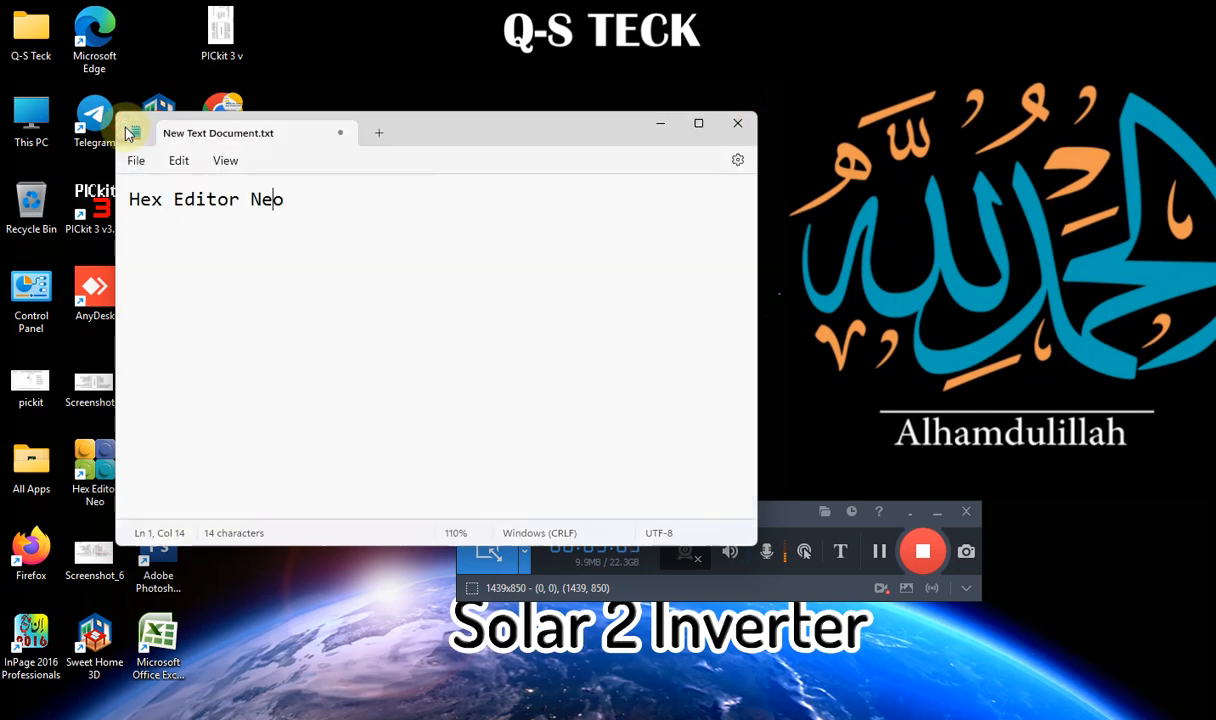
Minimize Notepad and launch Hex Editor Neo from the desktop
click(296, 198)
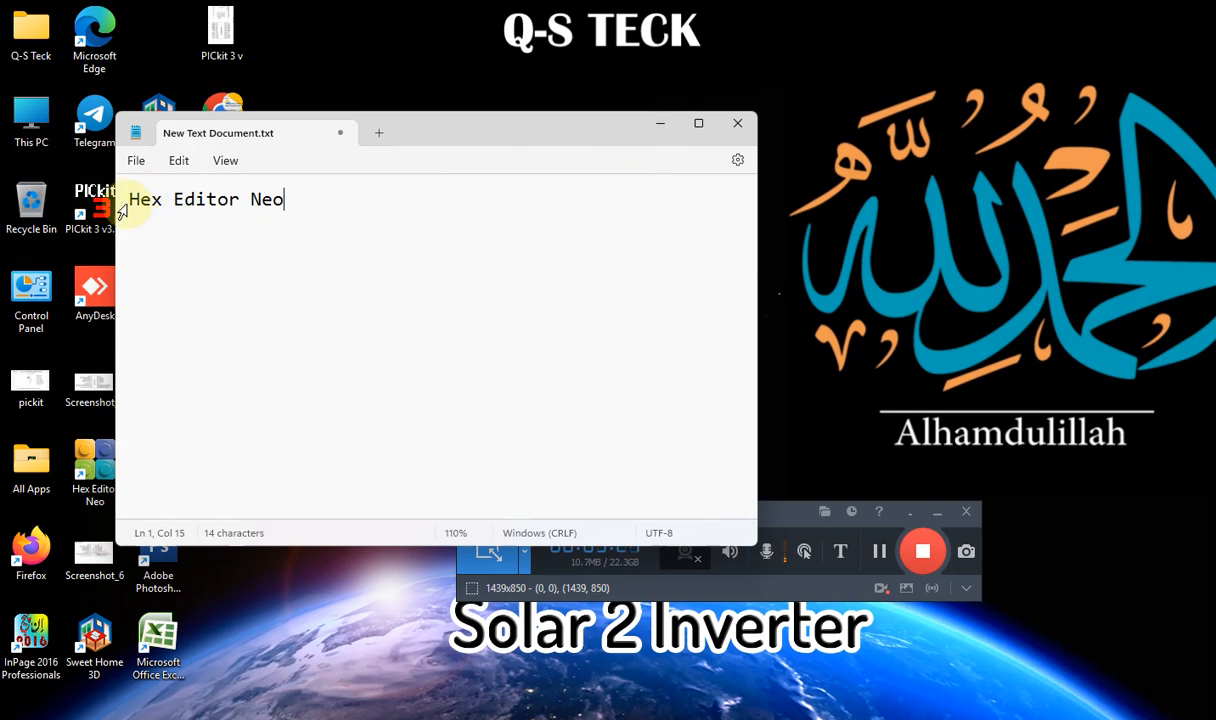
click(664, 123)
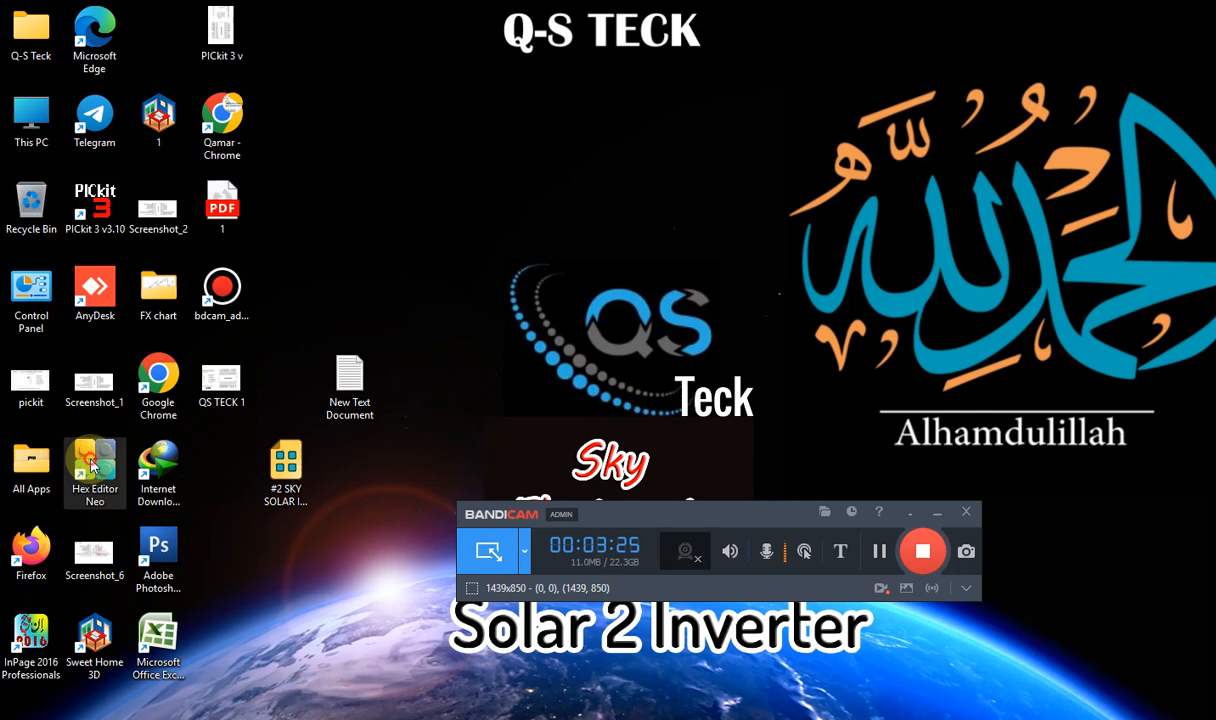
click(936, 512)
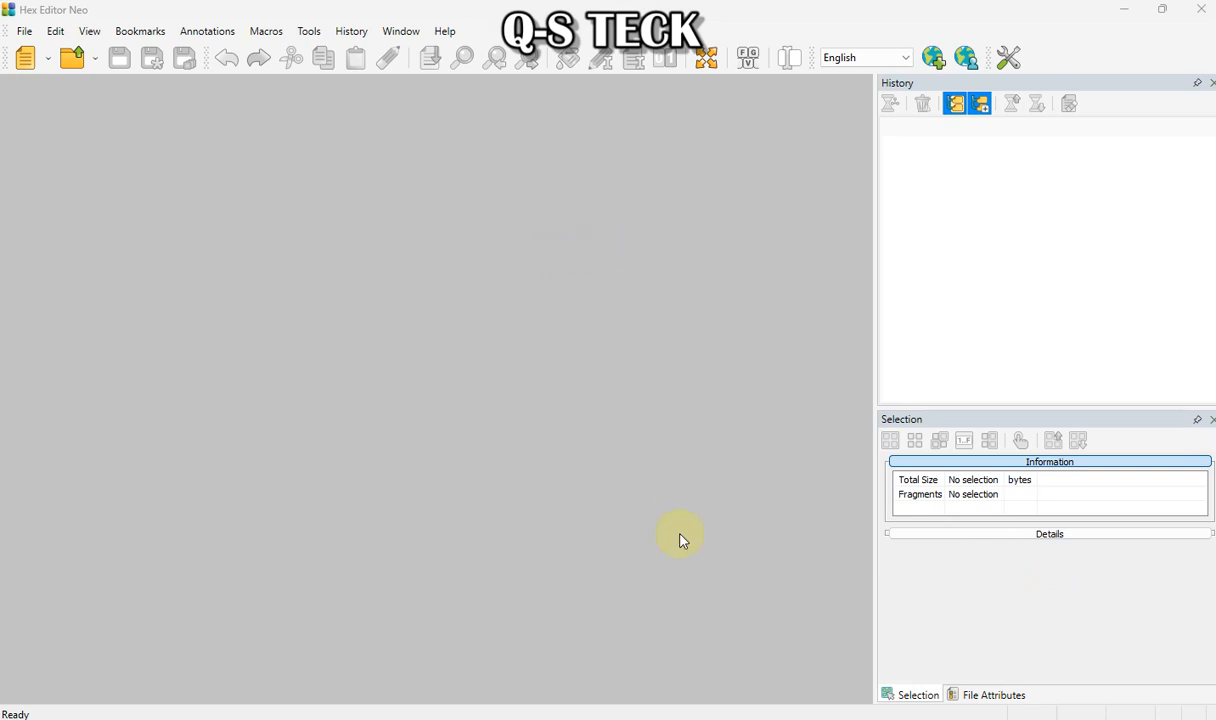
mouse_move(685, 718)
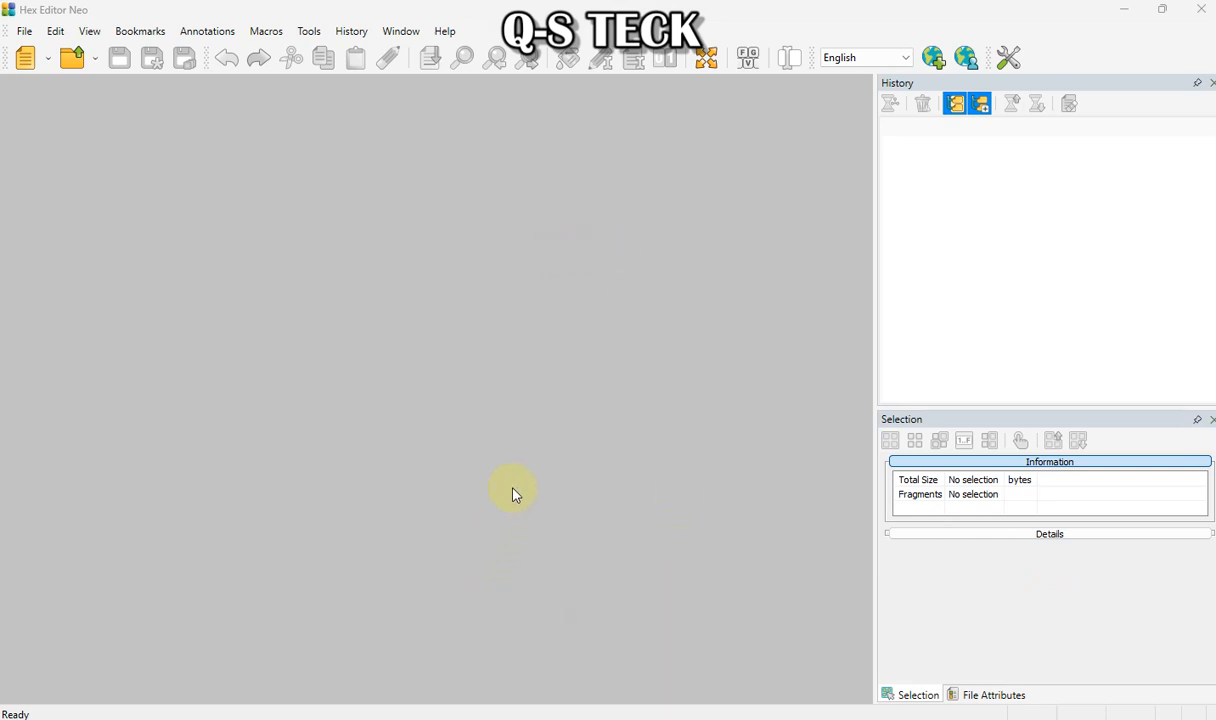
click(28, 33)
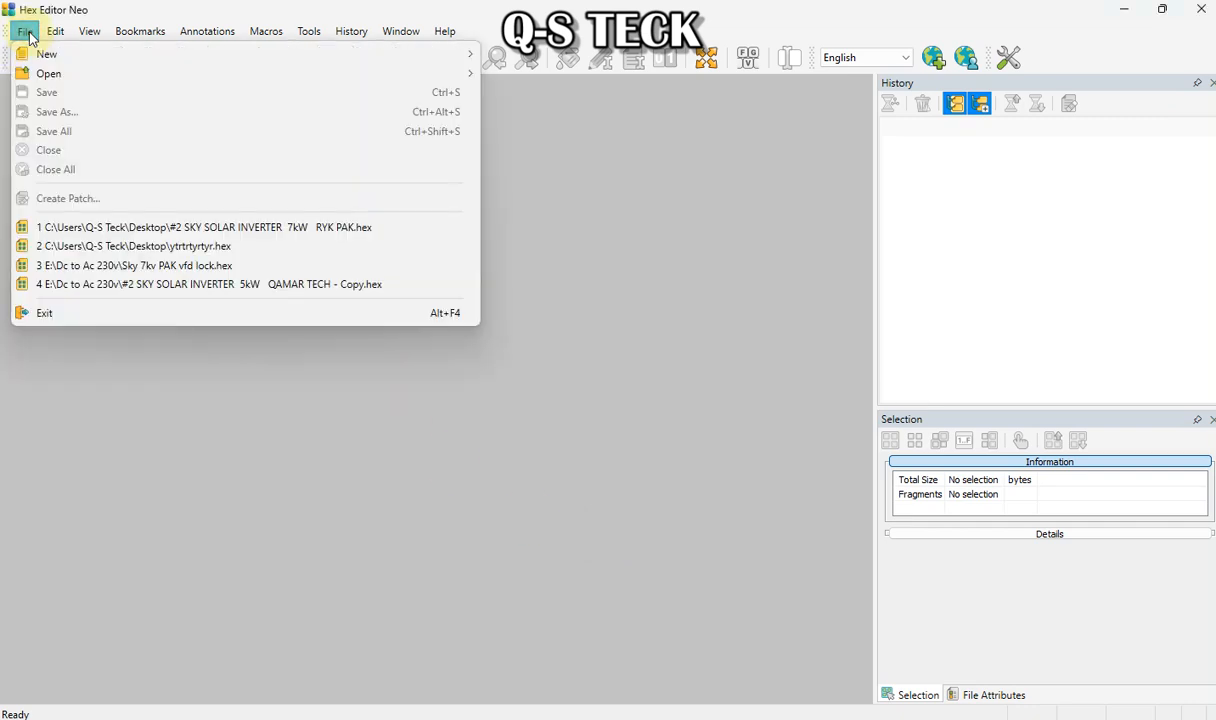
click(70, 9)
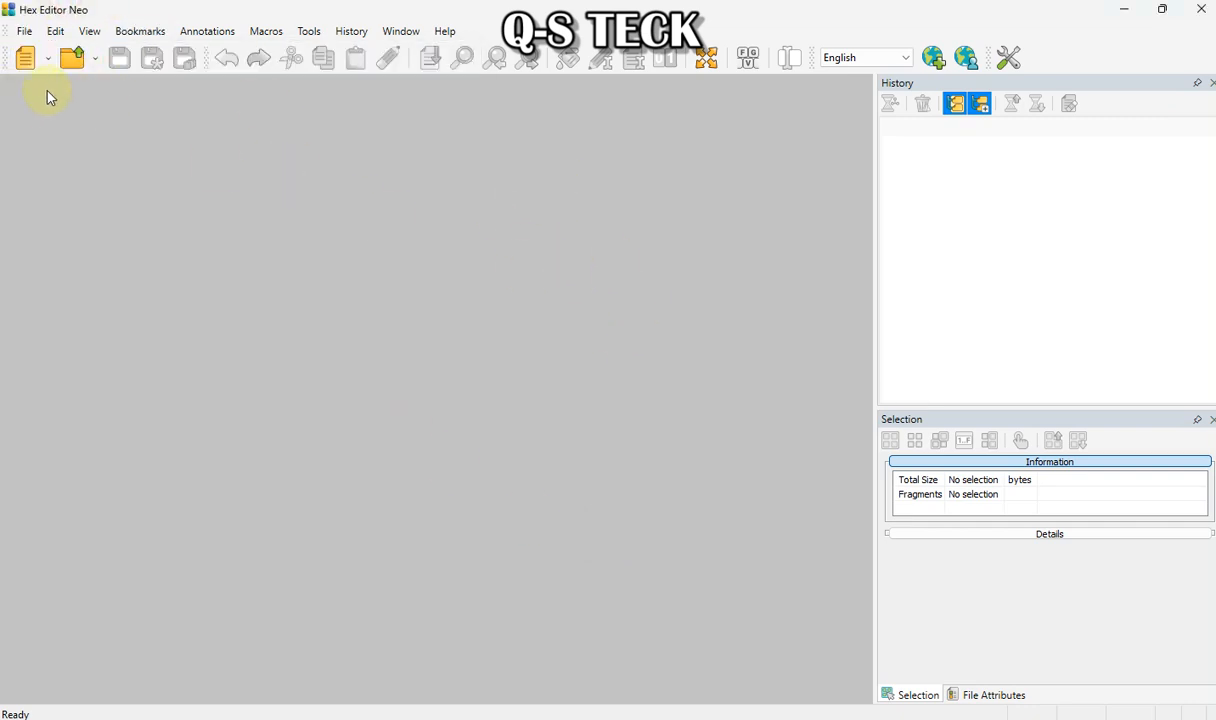
click(27, 60)
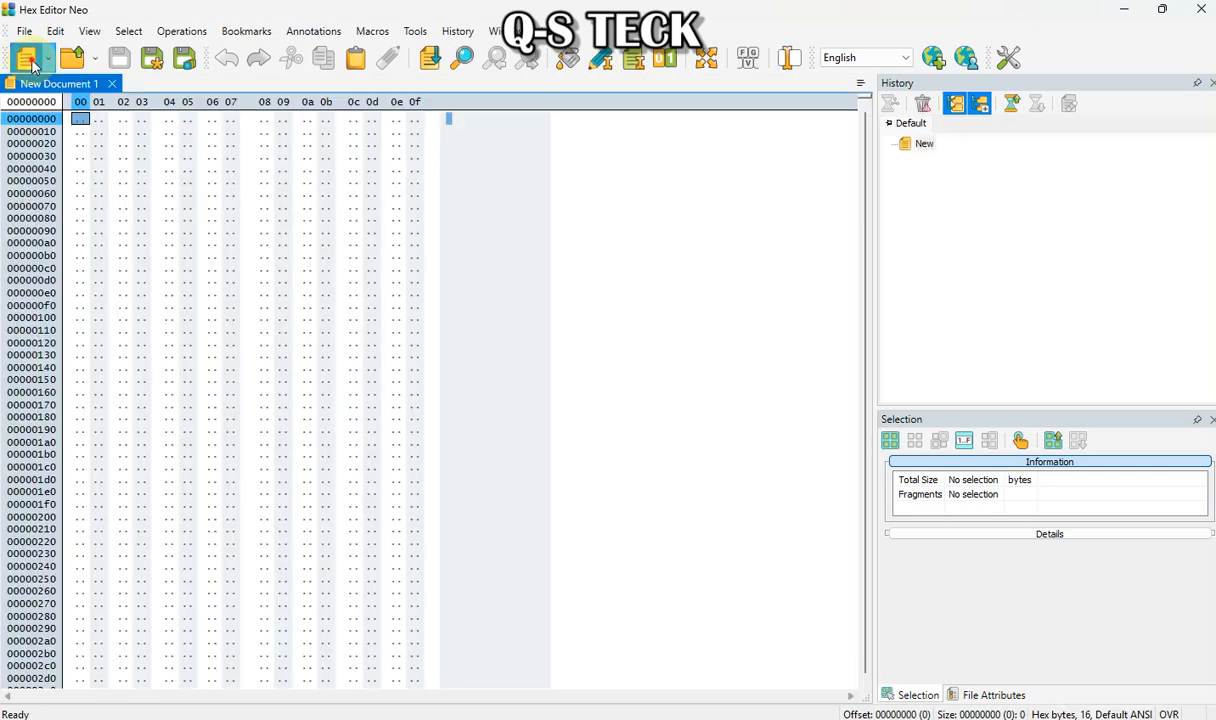
click(30, 62)
click(232, 83)
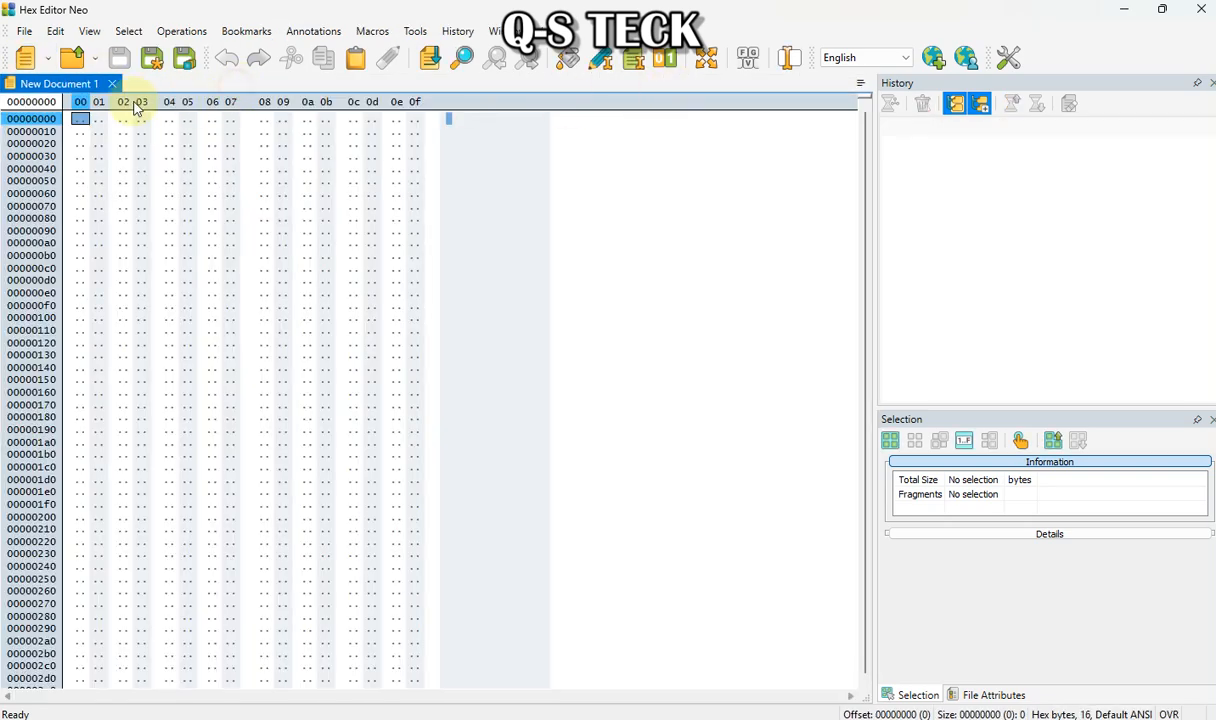
click(112, 83)
Open the file "#2 SKY SOLAR INVERTER 7kW RYK PAK.hex" from the Desktop
click(24, 31)
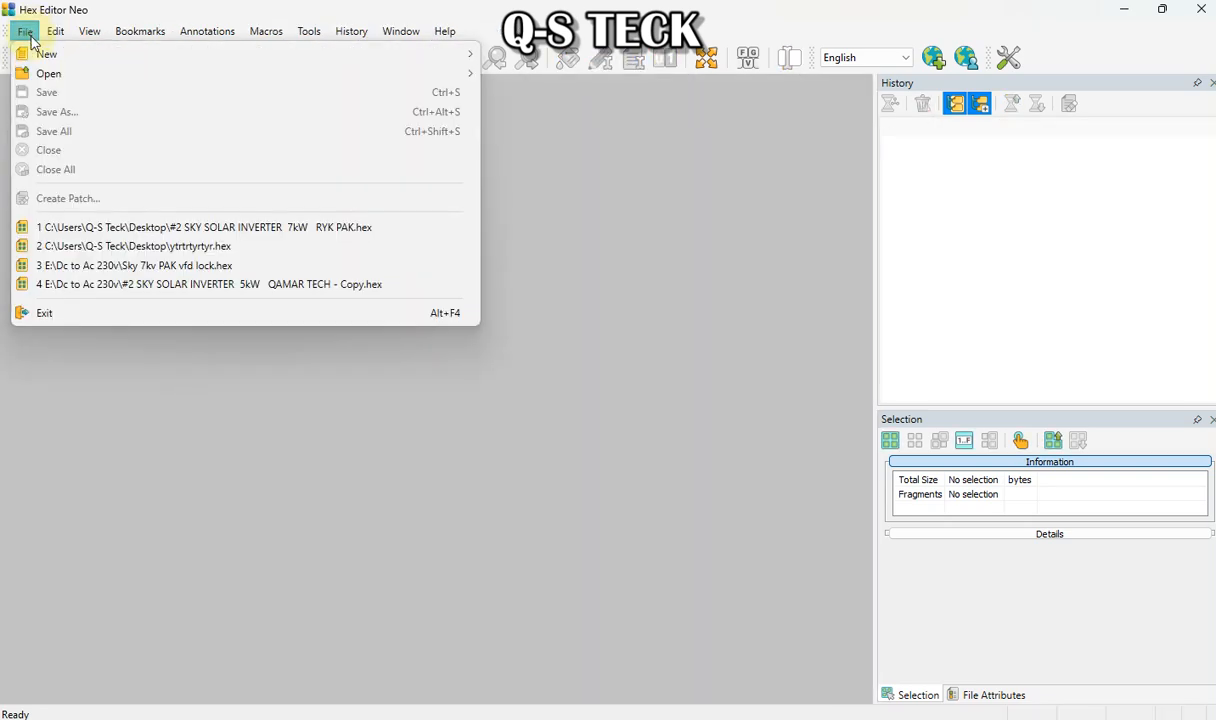
mouse_move(60, 58)
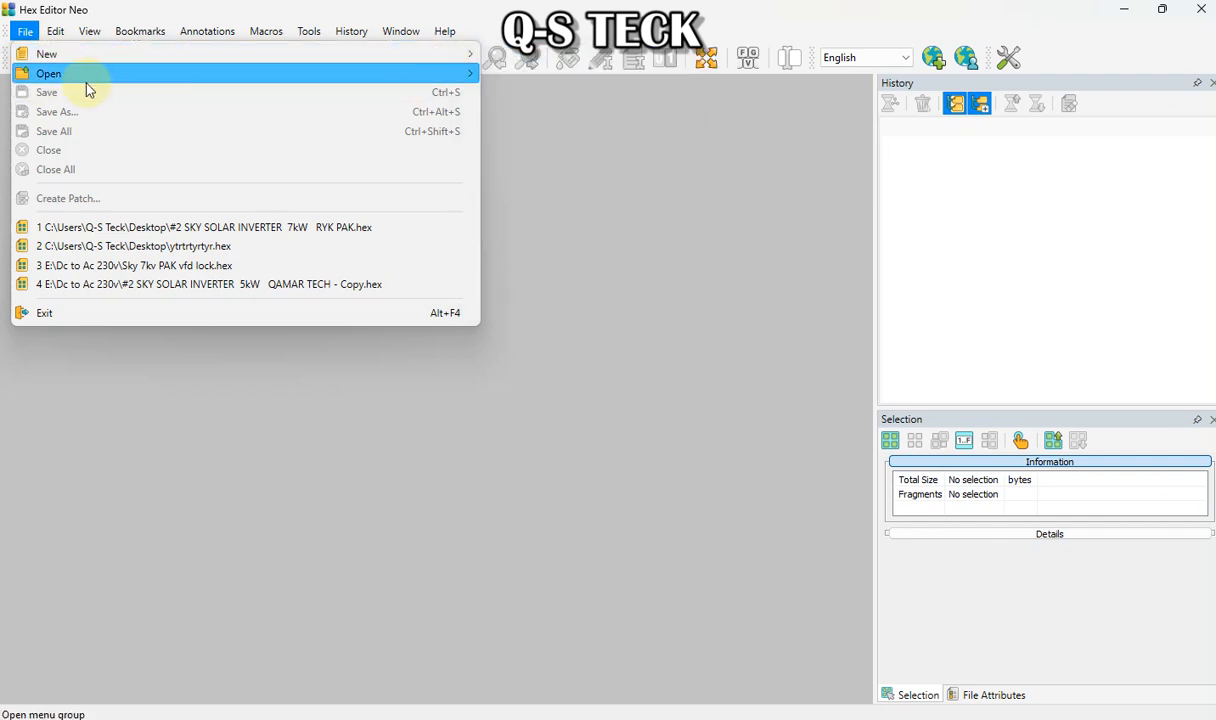
mouse_move(87, 88)
click(522, 76)
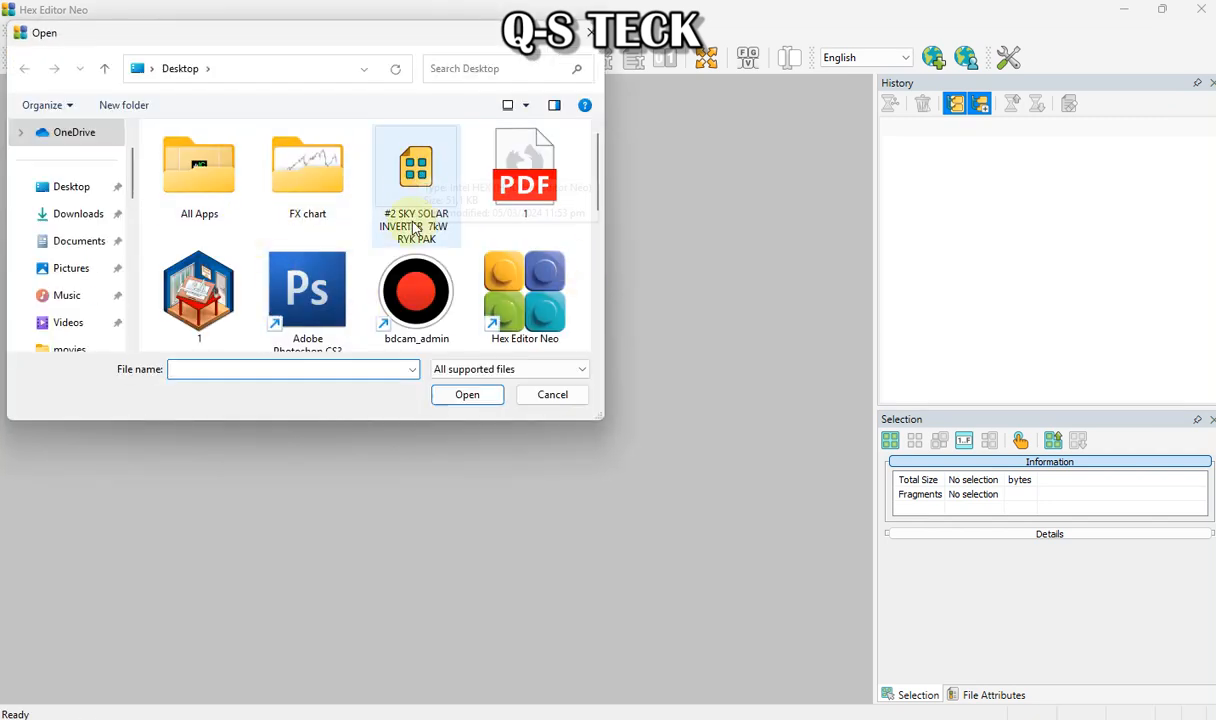
double_click(422, 180)
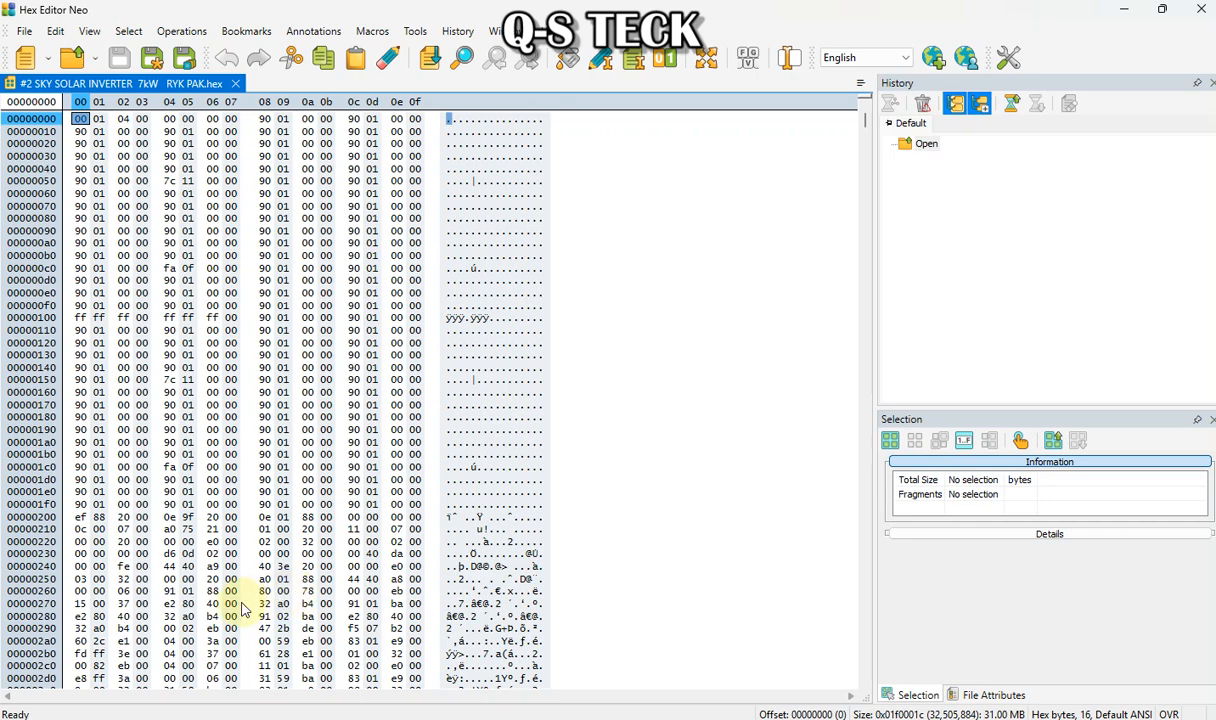
Scroll through the opened hex file to examine its bytes and text strings
scroll(727, 592, down, 3)
scroll(727, 592, up, 3)
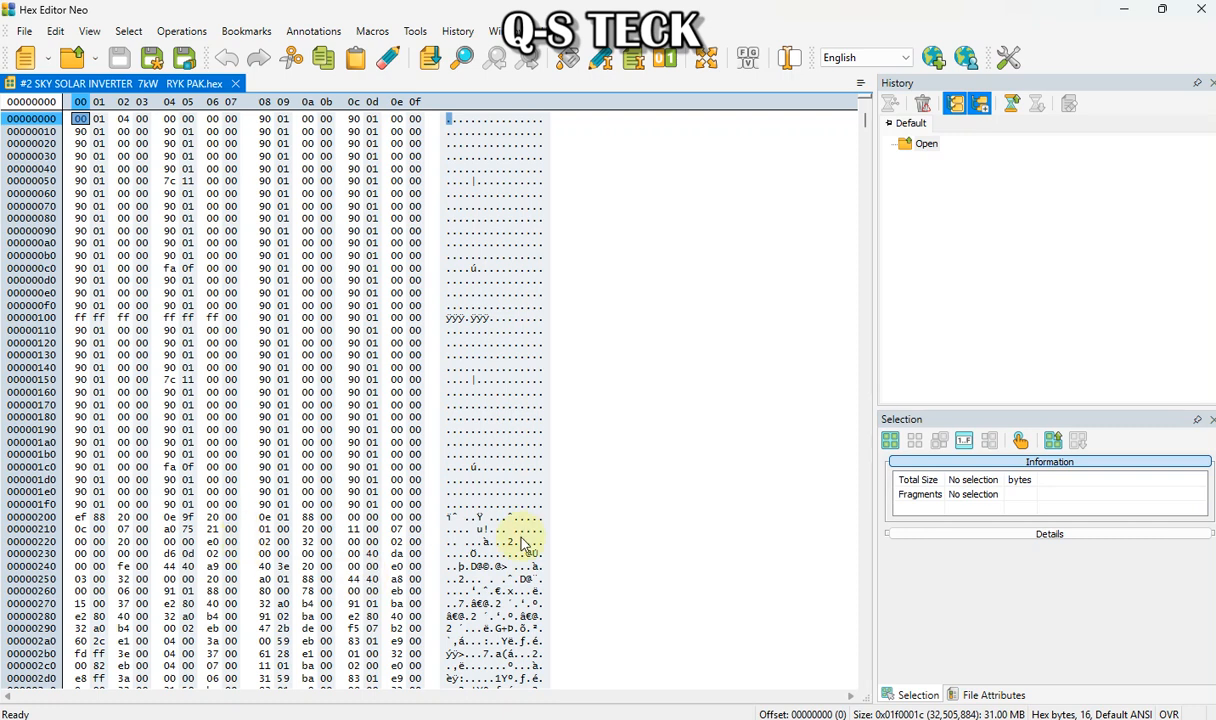
scroll(522, 546, down, 4)
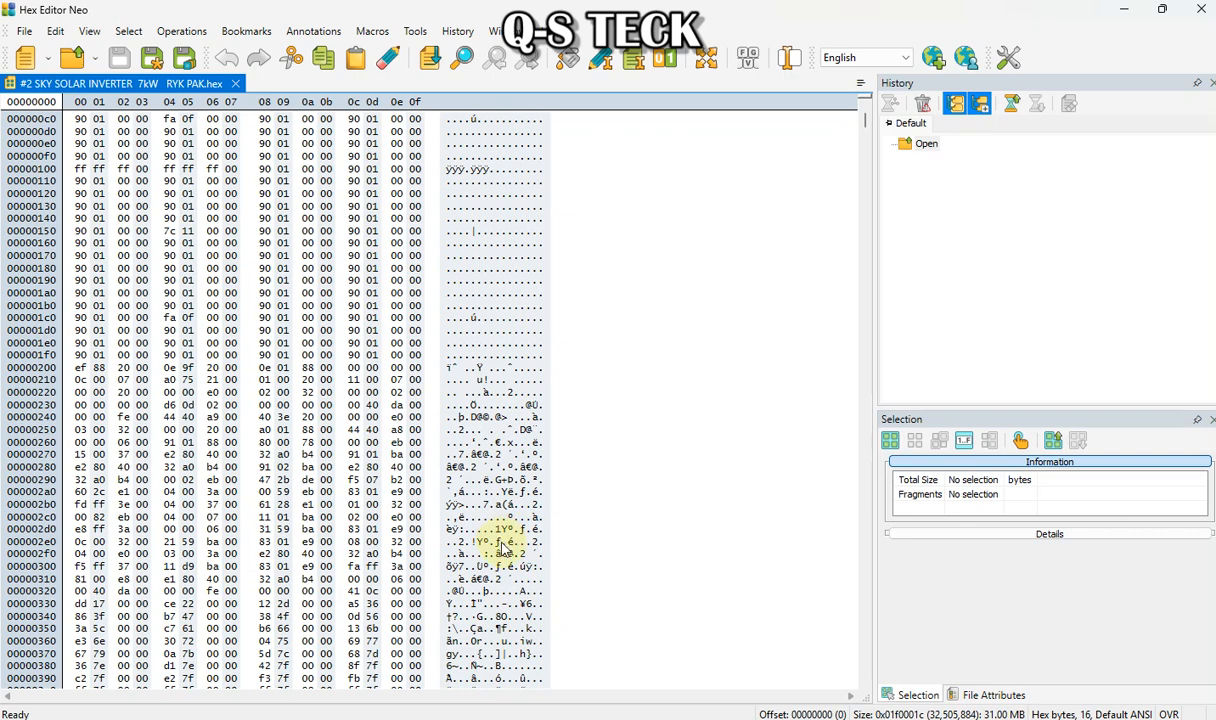
scroll(520, 566, down, 5)
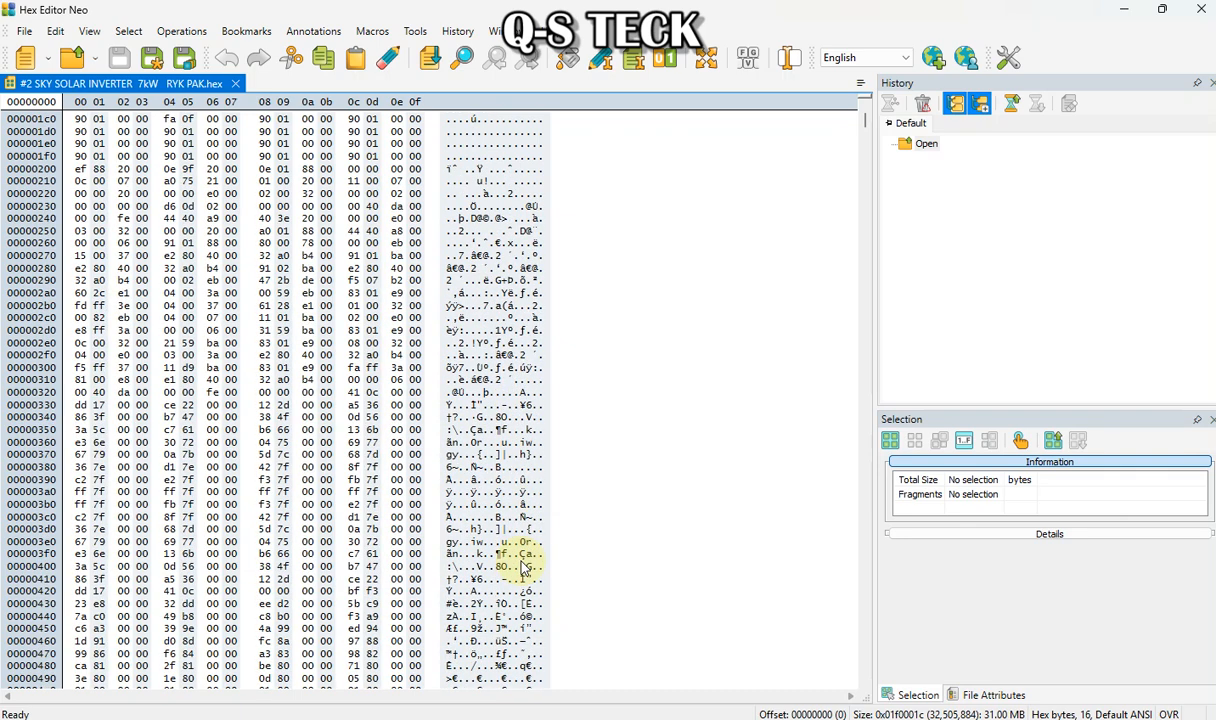
scroll(570, 556, down, 1)
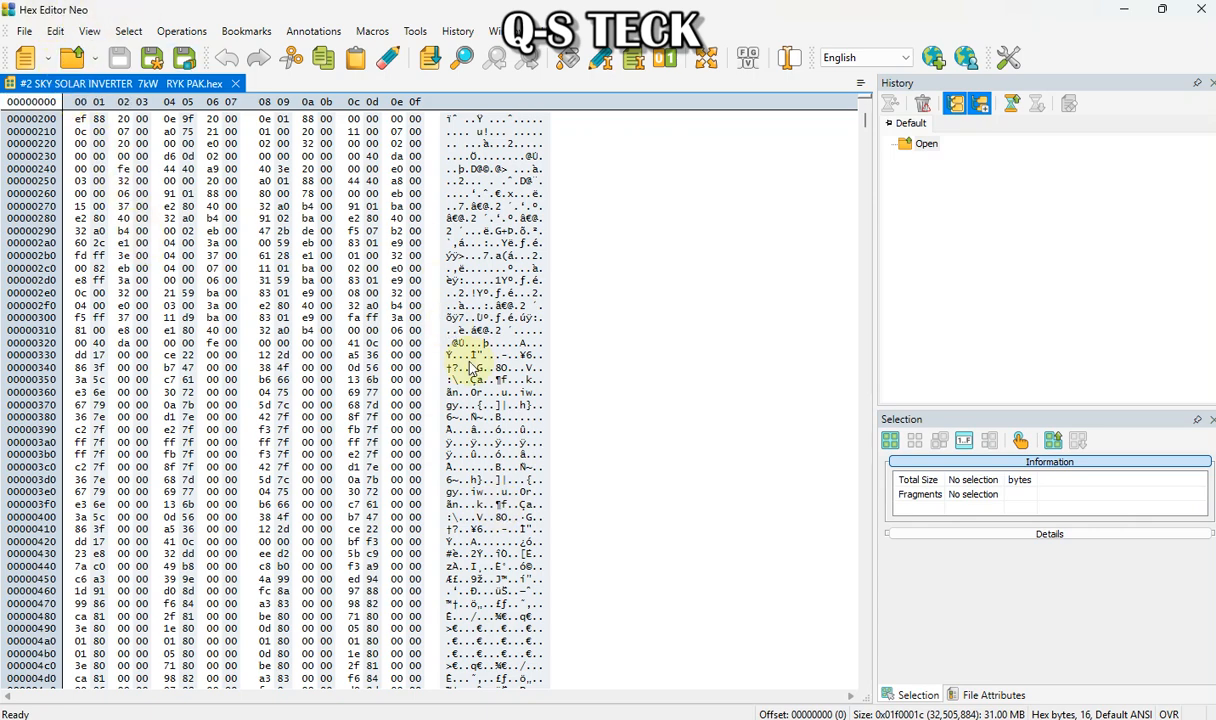
scroll(398, 450, up, 7)
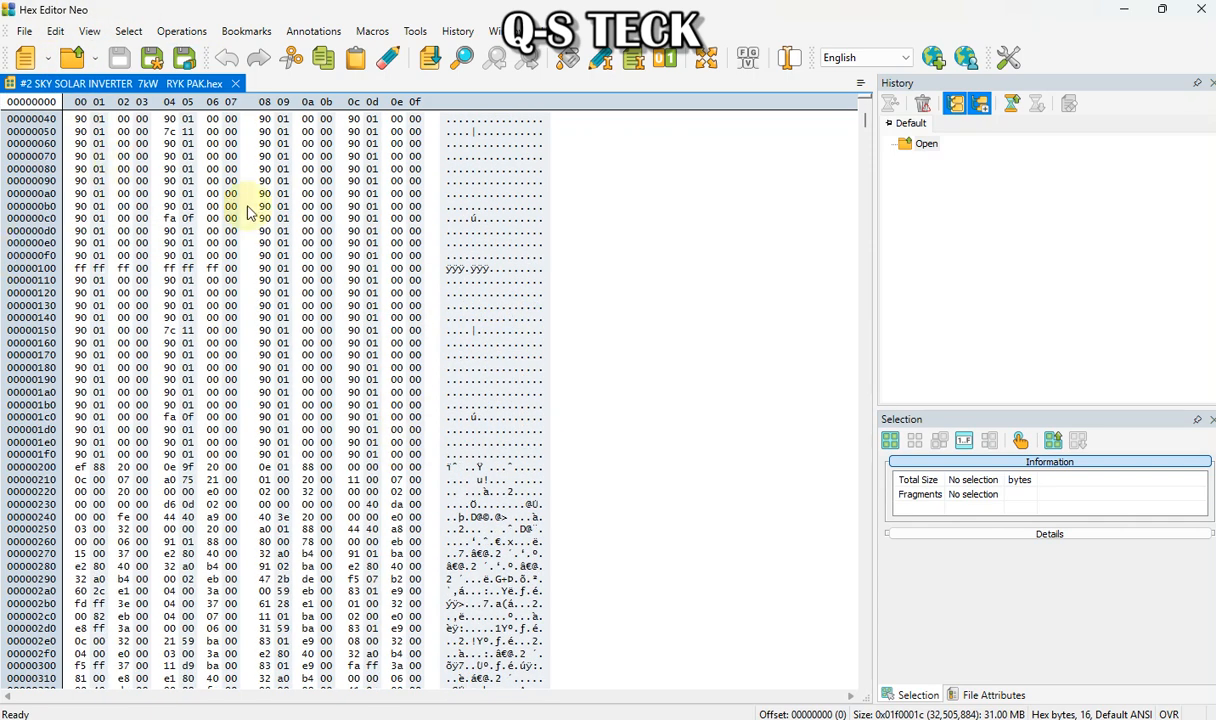
scroll(455, 355, down, 20)
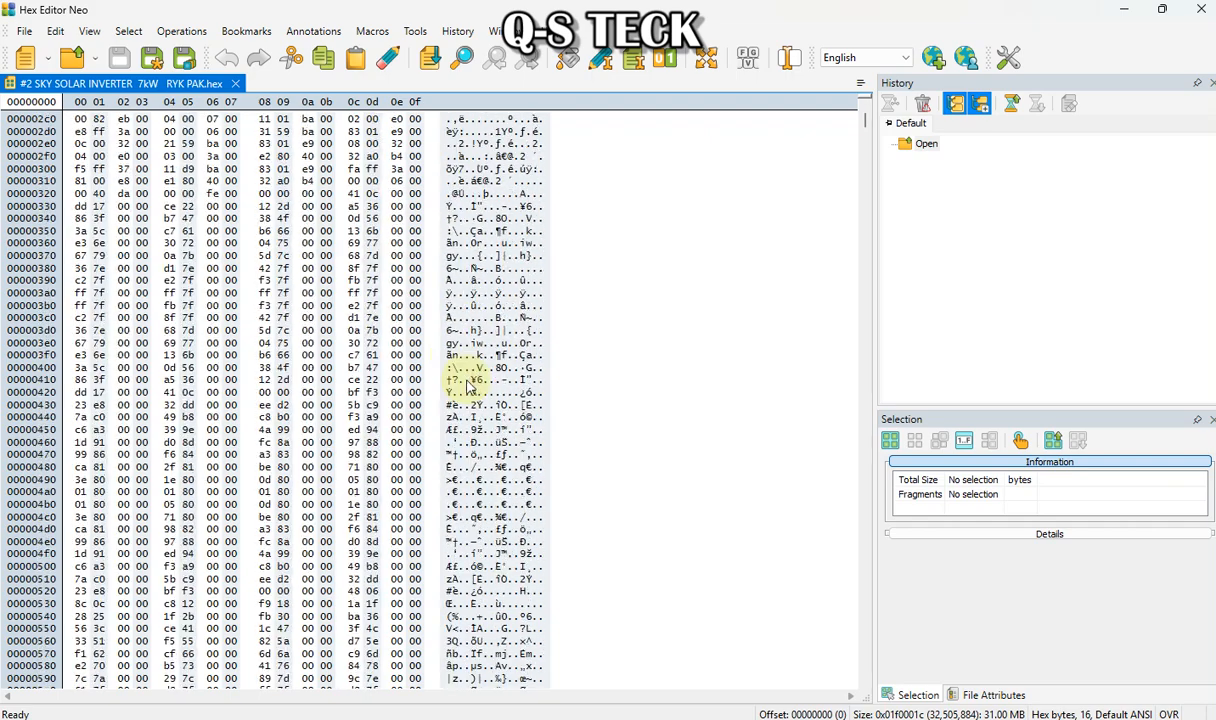
scroll(468, 388, down, 1)
scroll(467, 387, up, 3)
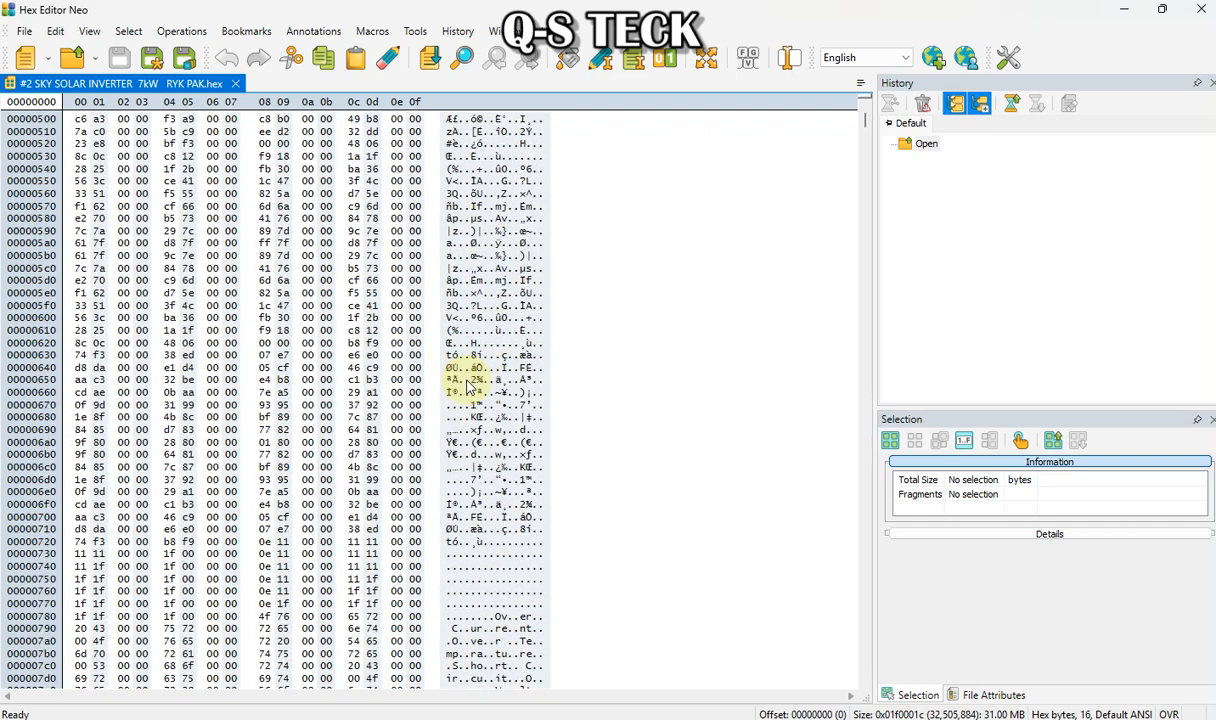
scroll(467, 386, down, 2)
scroll(490, 455, down, 6)
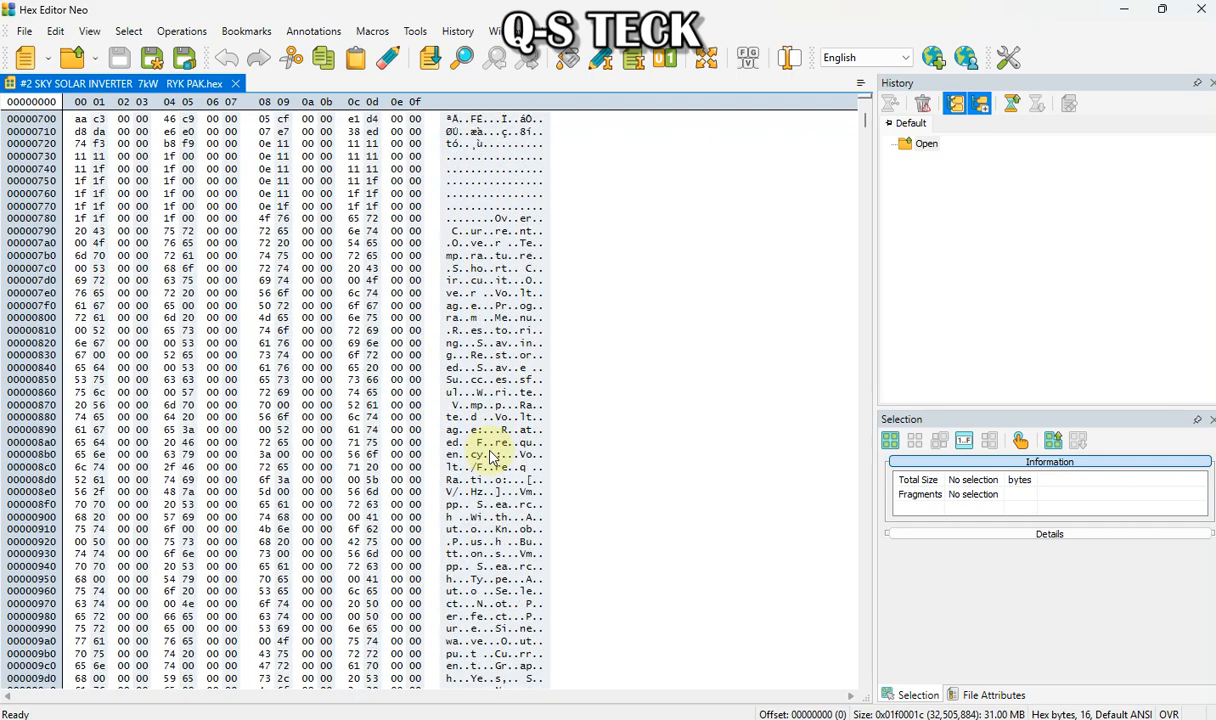
scroll(490, 455, down, 5)
scroll(490, 455, down, 4)
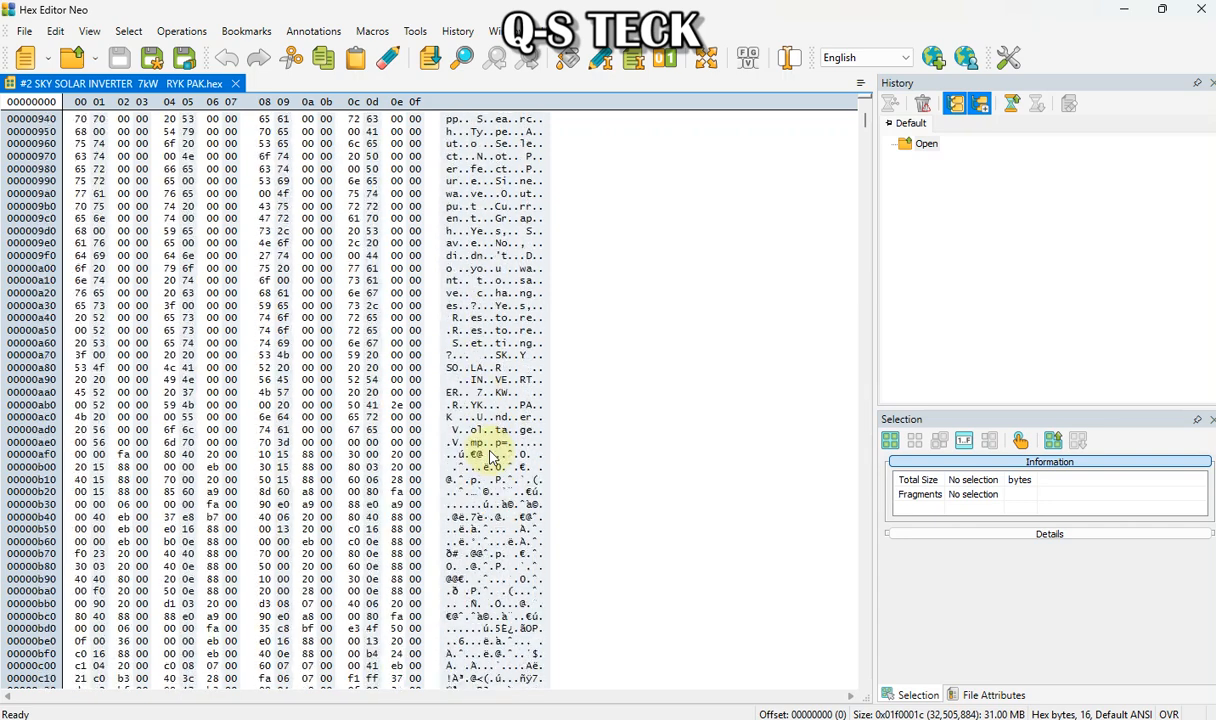
scroll(505, 367, up, 1)
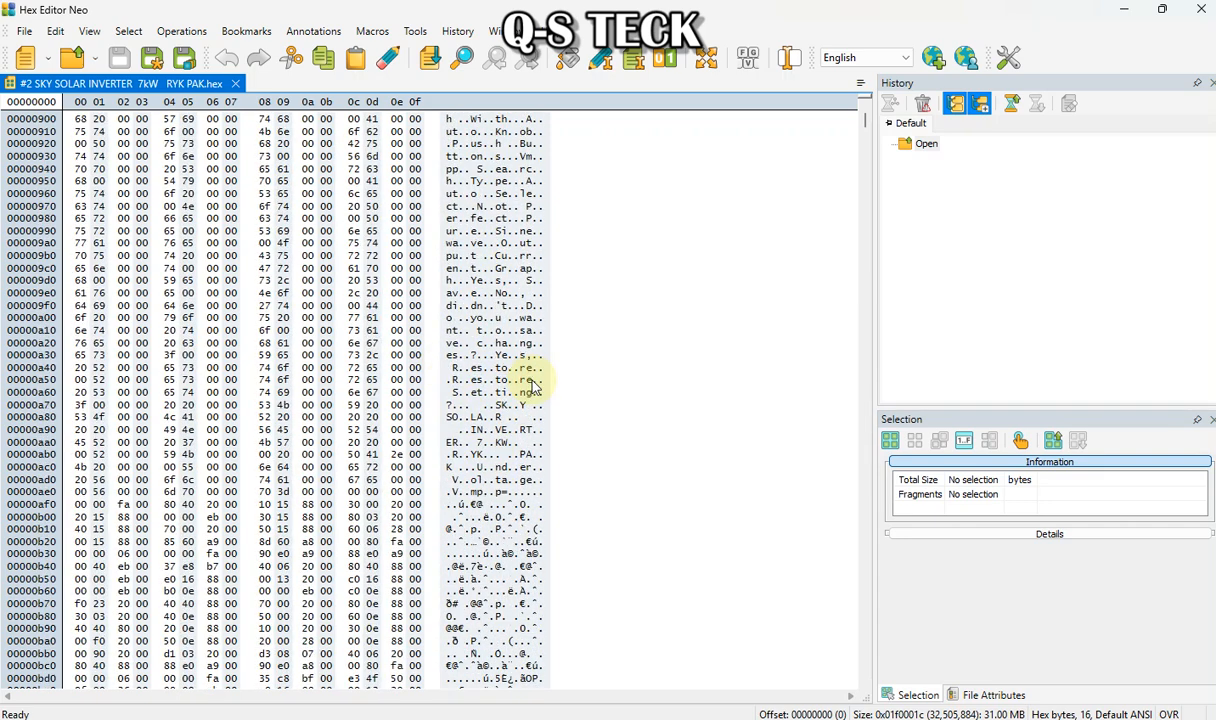
scroll(565, 418, up, 20)
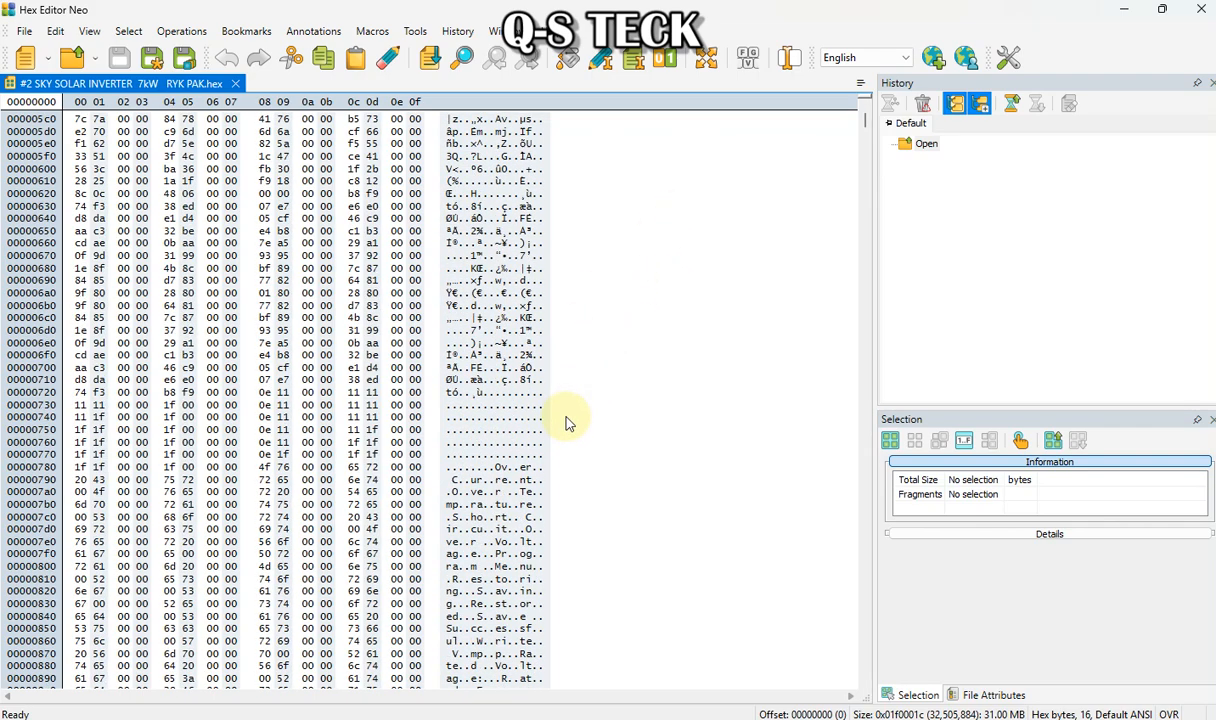
scroll(565, 428, up, 9)
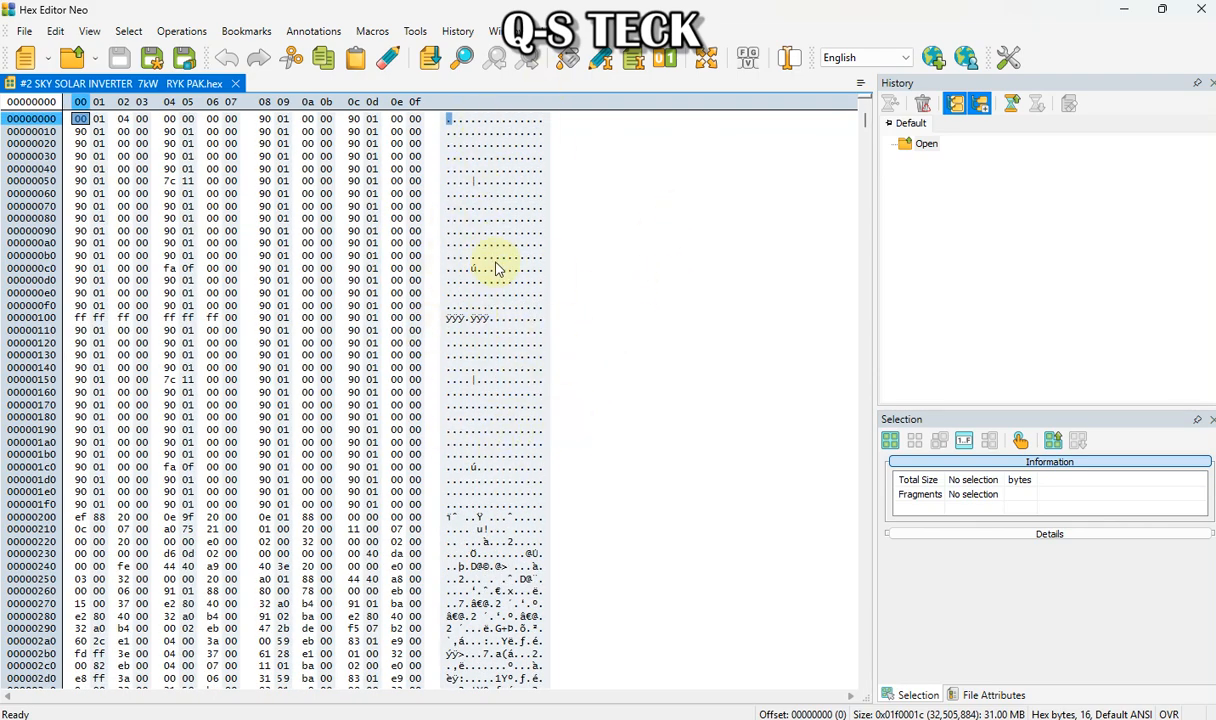
scroll(492, 288, down, 3)
scroll(494, 268, up, 3)
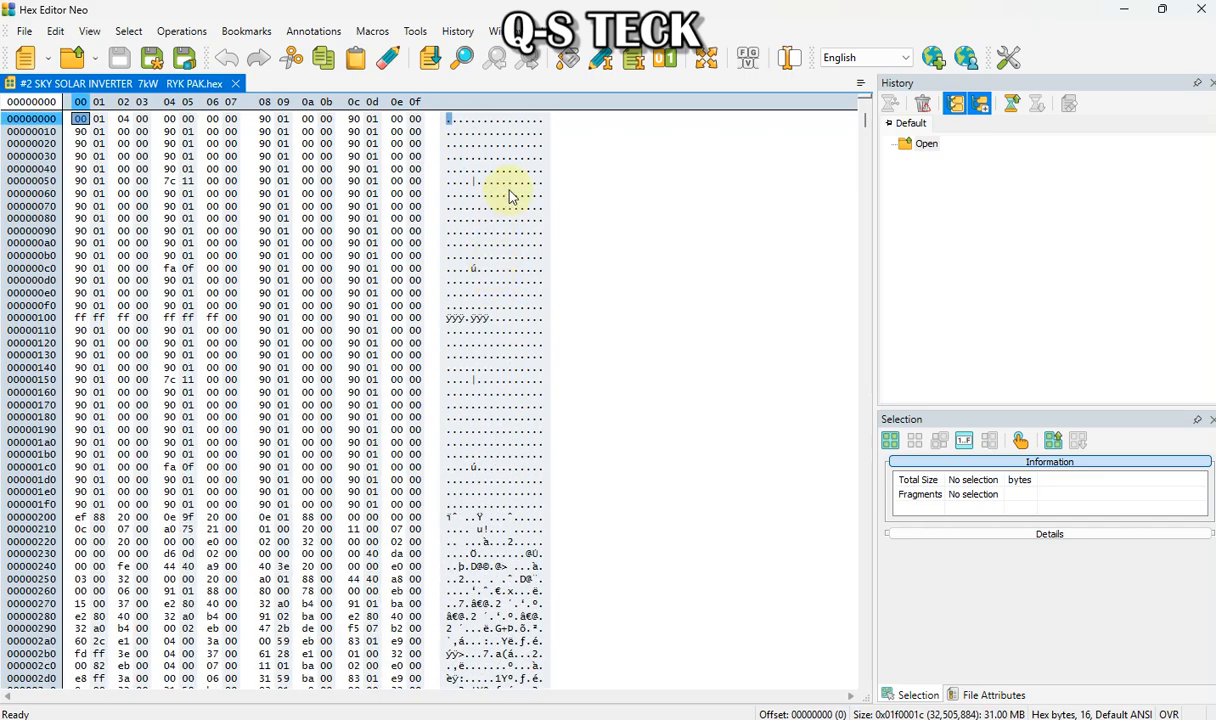
scroll(475, 425, down, 20)
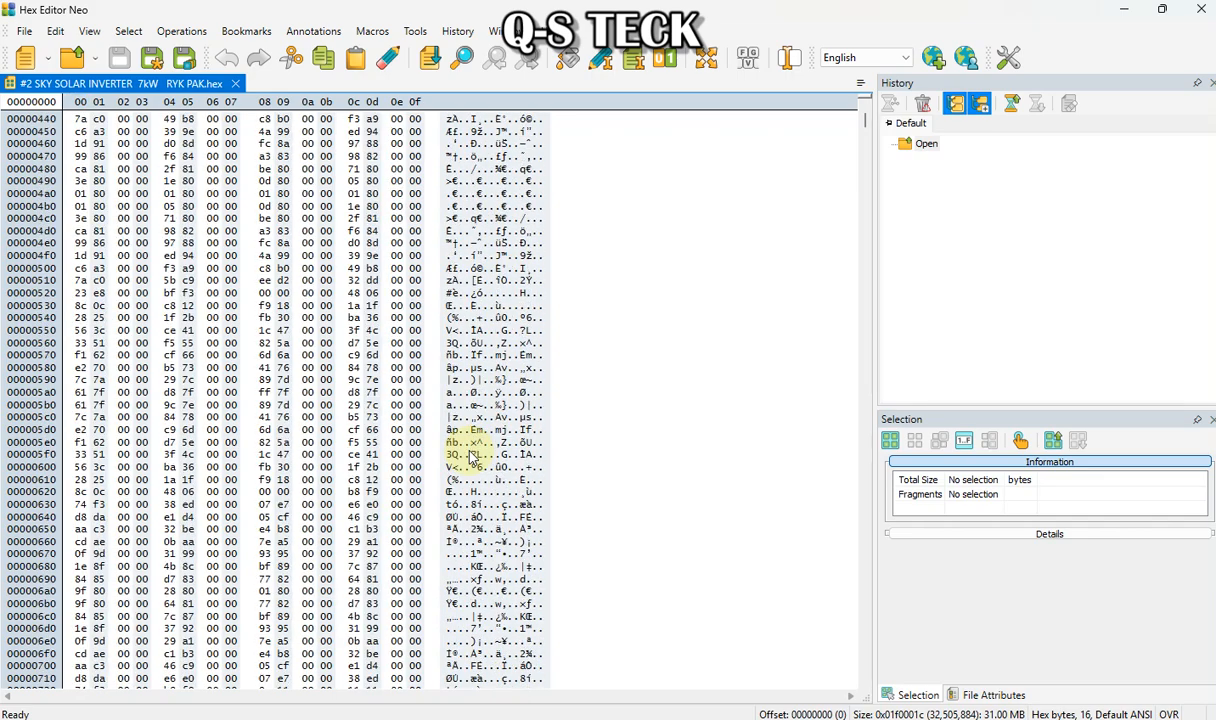
scroll(472, 455, down, 2)
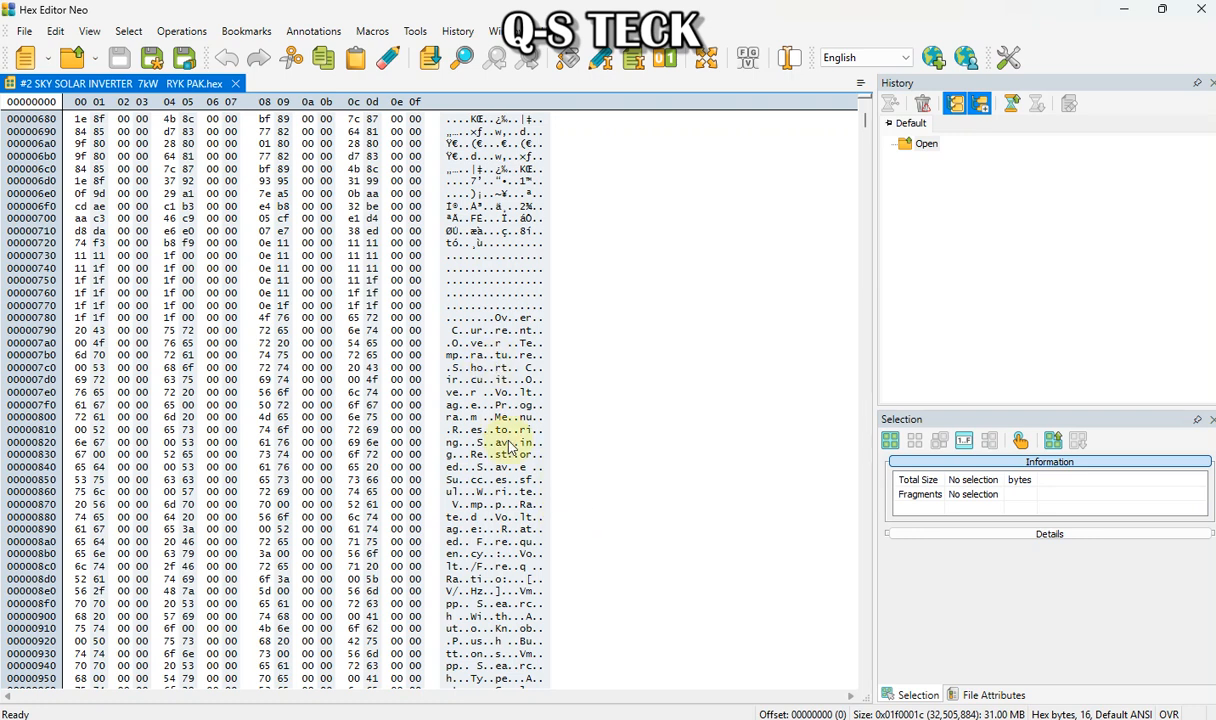
scroll(655, 533, down, 9)
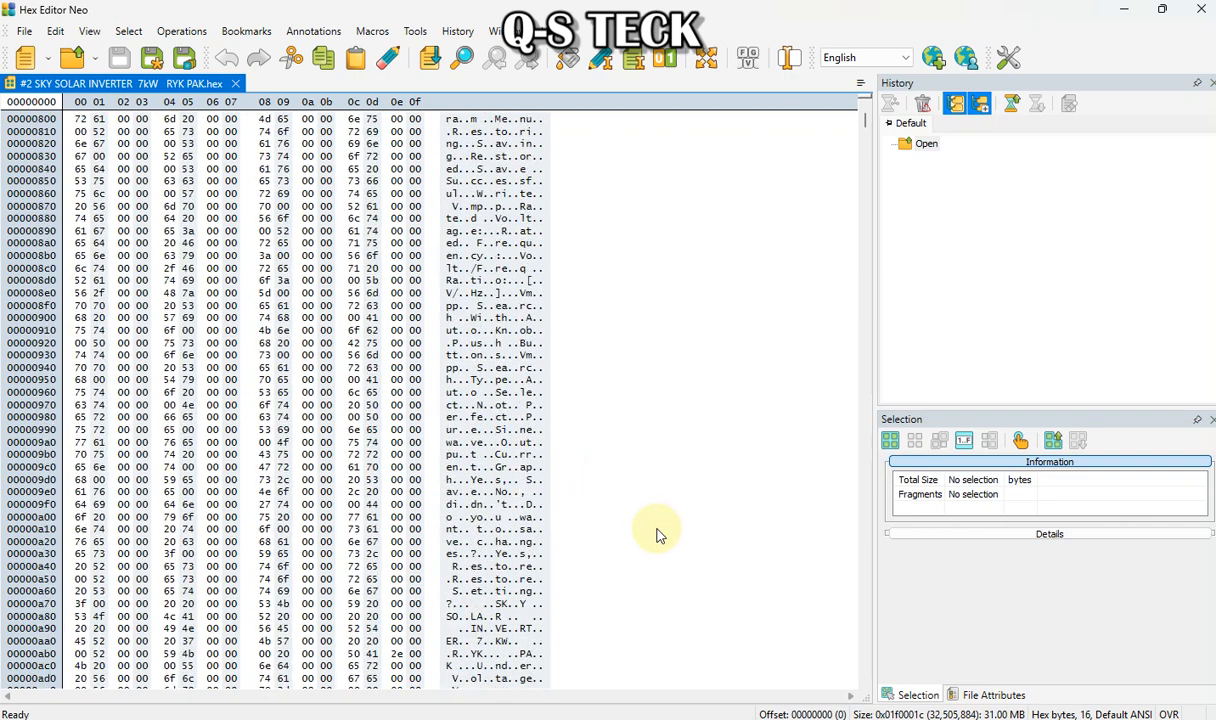
Examine the bytes of the "SKY SOLAR INVERTER" text string and place the cursor at its start
scroll(646, 371, down, 1)
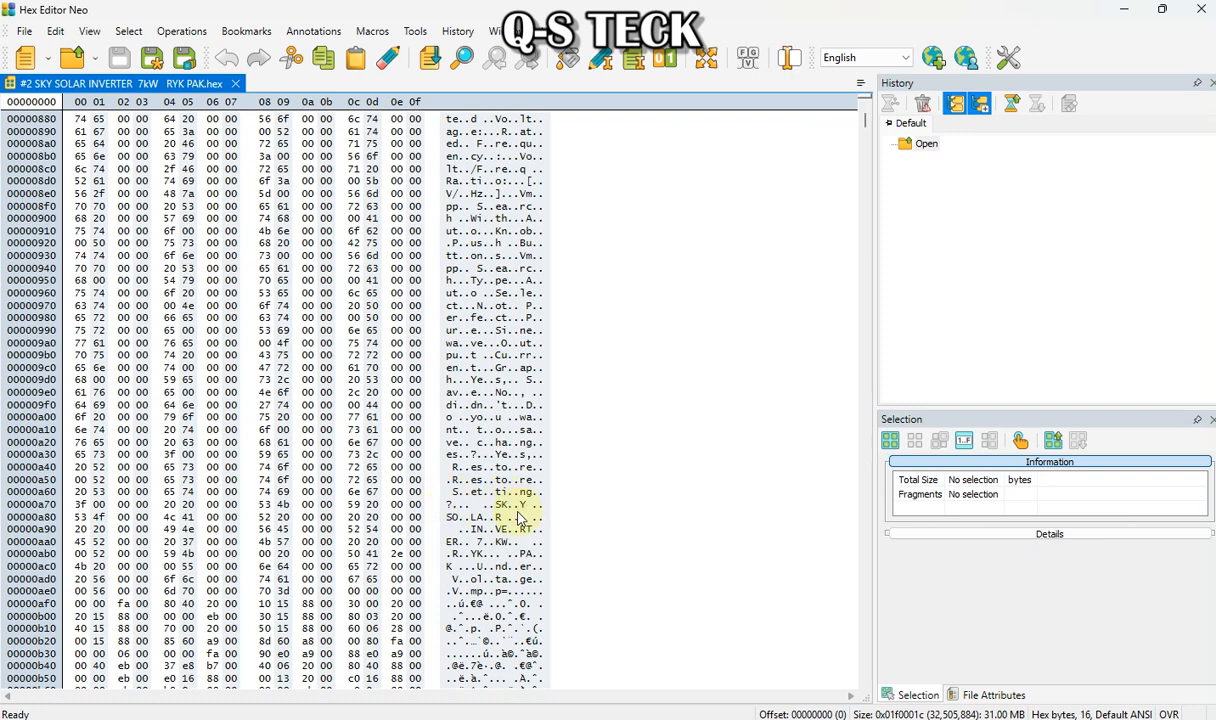
click(498, 505)
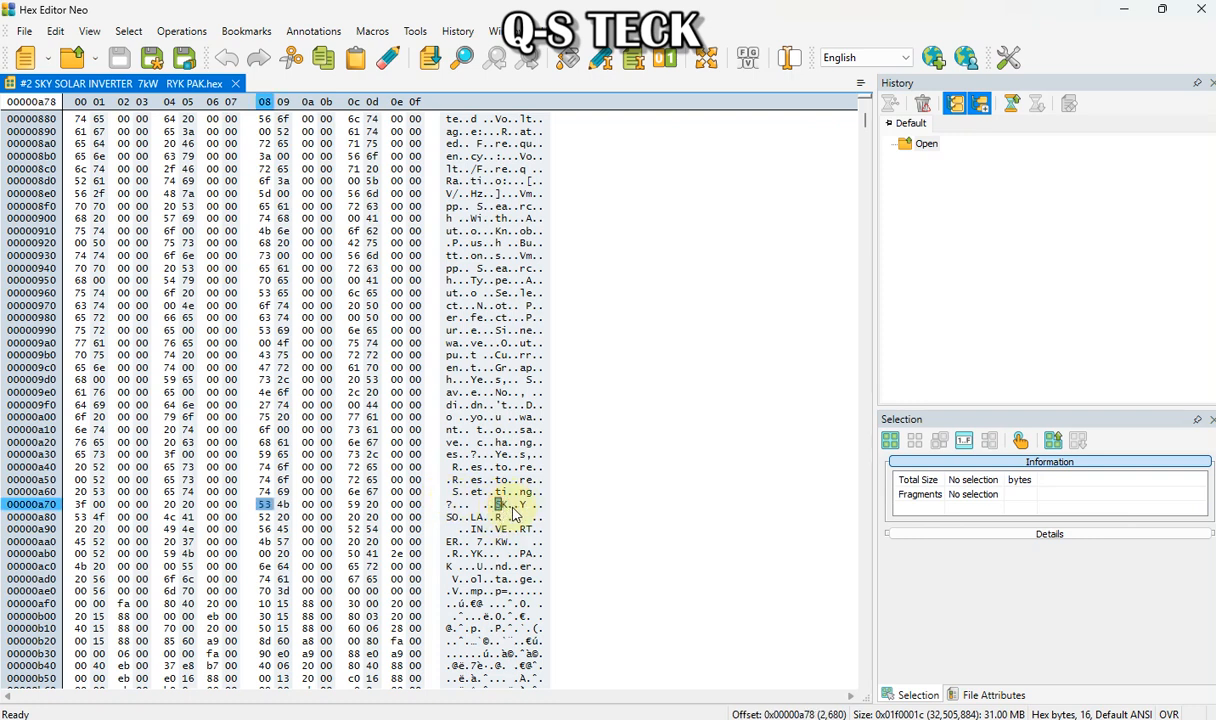
click(509, 504)
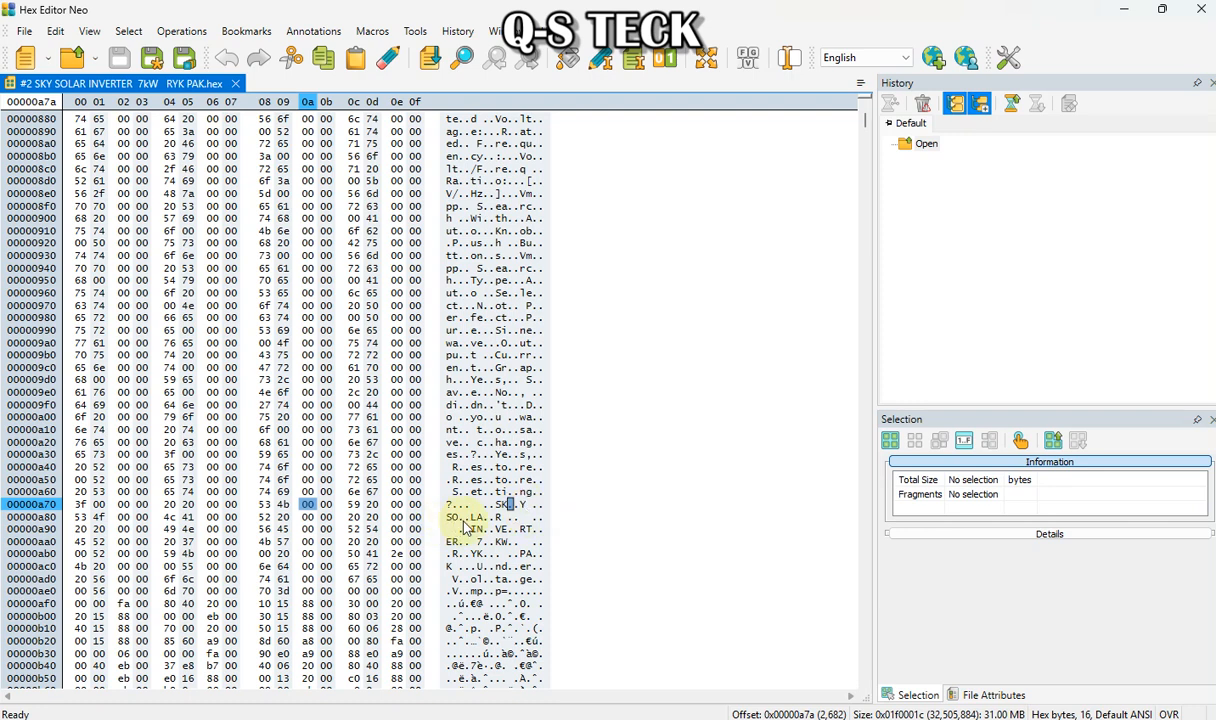
click(451, 517)
click(500, 506)
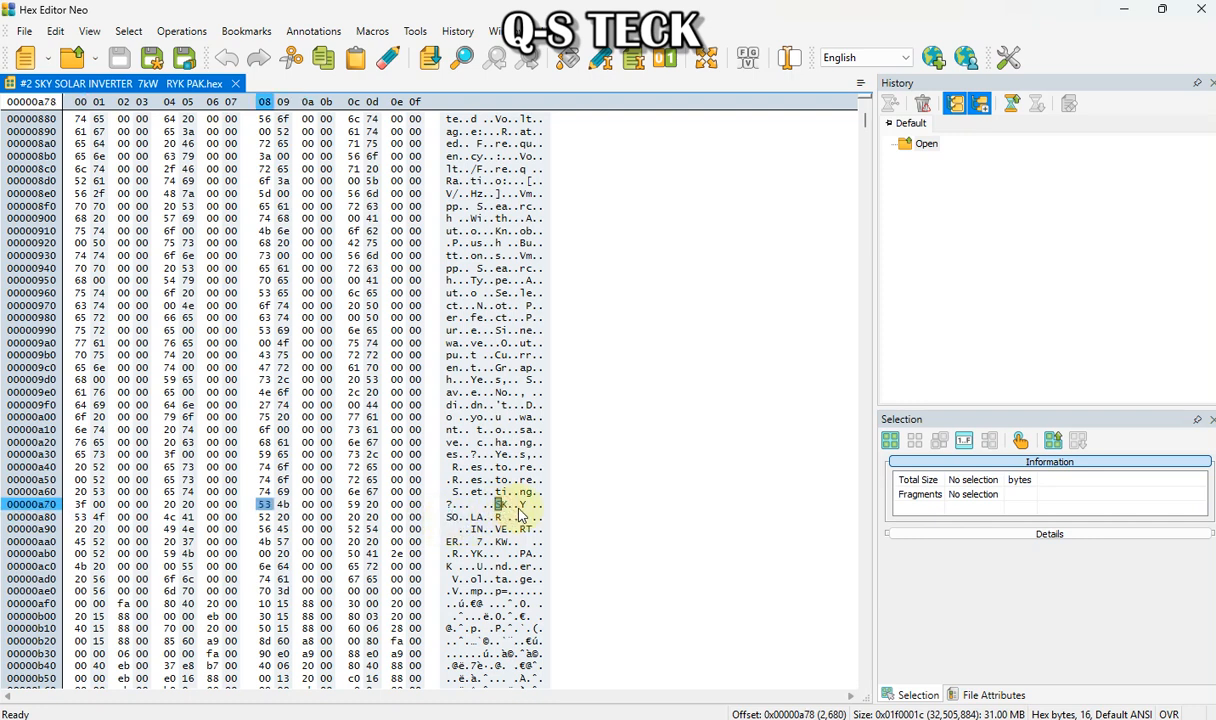
click(523, 505)
click(505, 506)
click(475, 529)
click(527, 529)
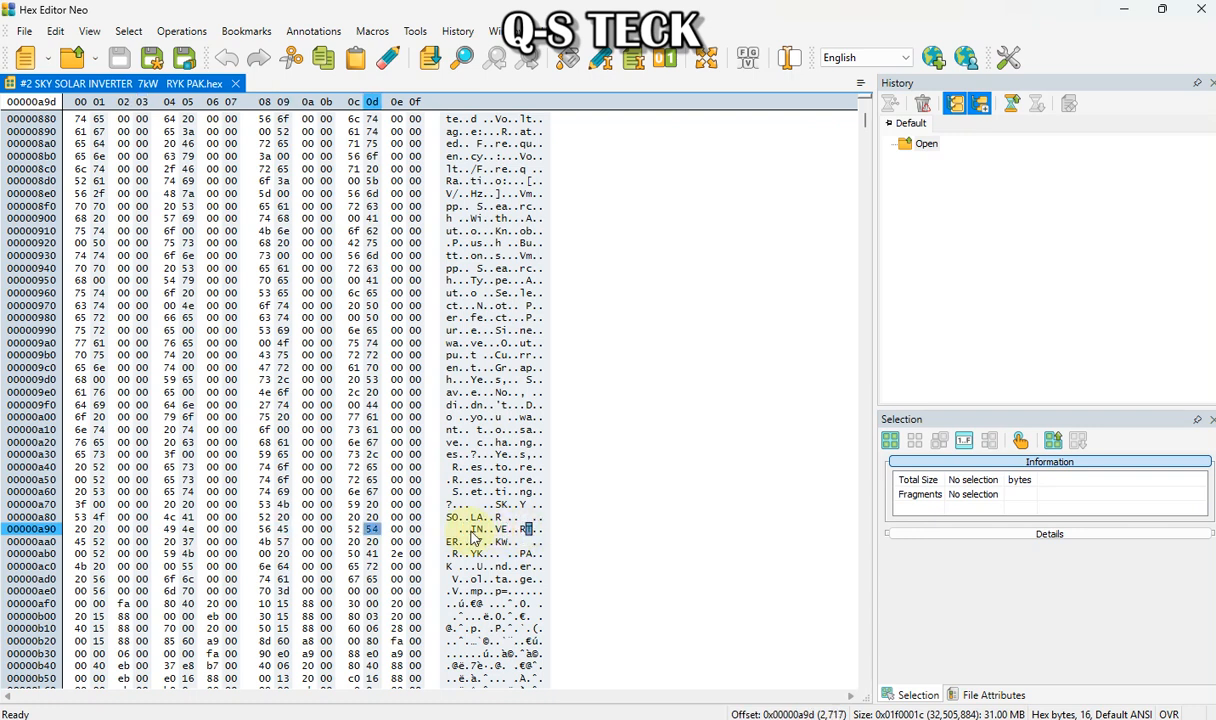
click(475, 530)
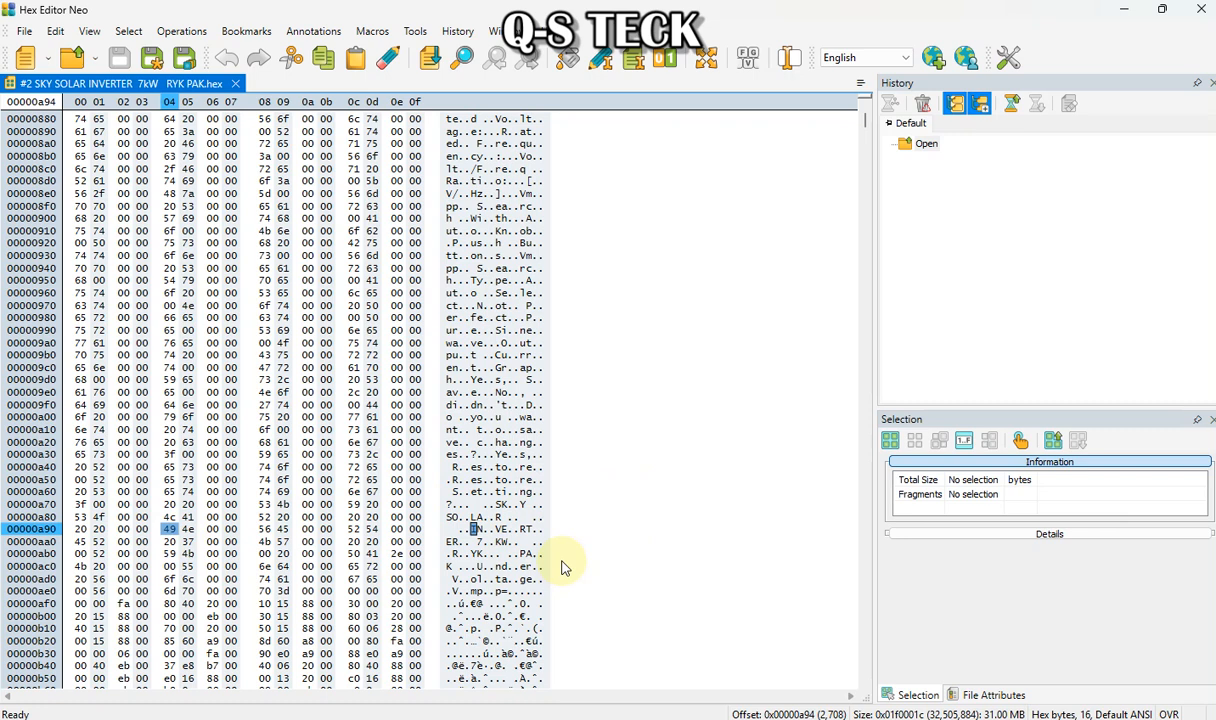
click(450, 517)
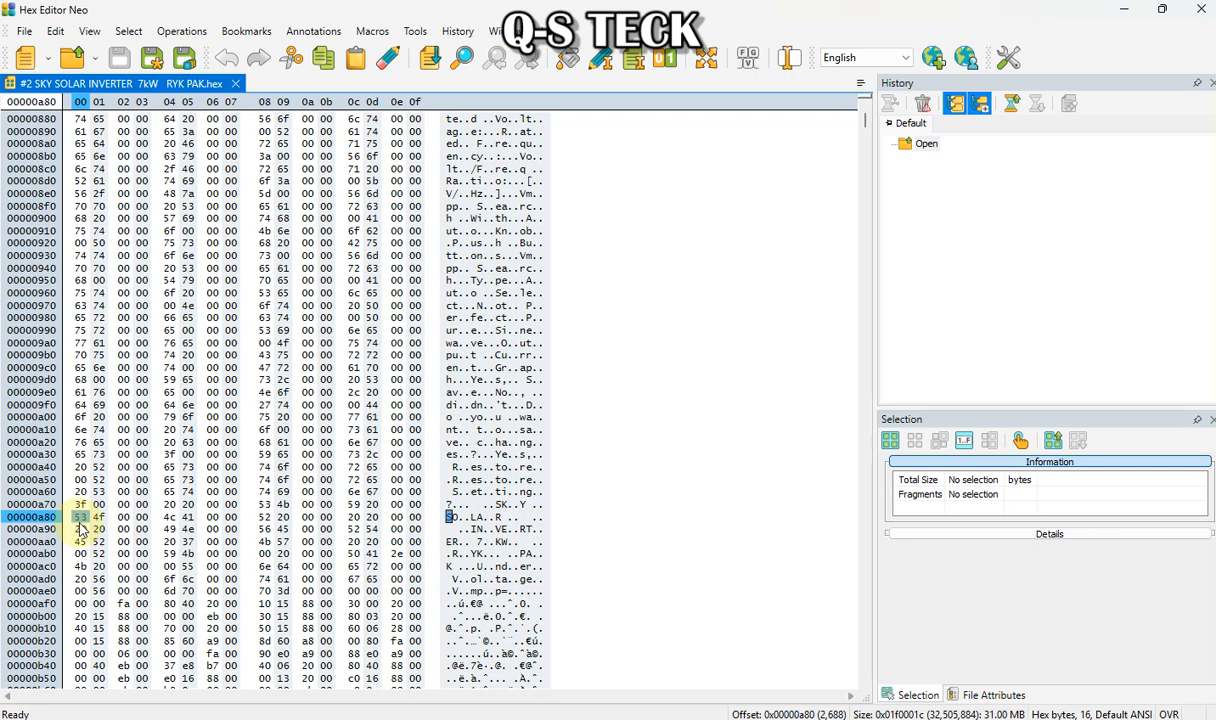
click(497, 505)
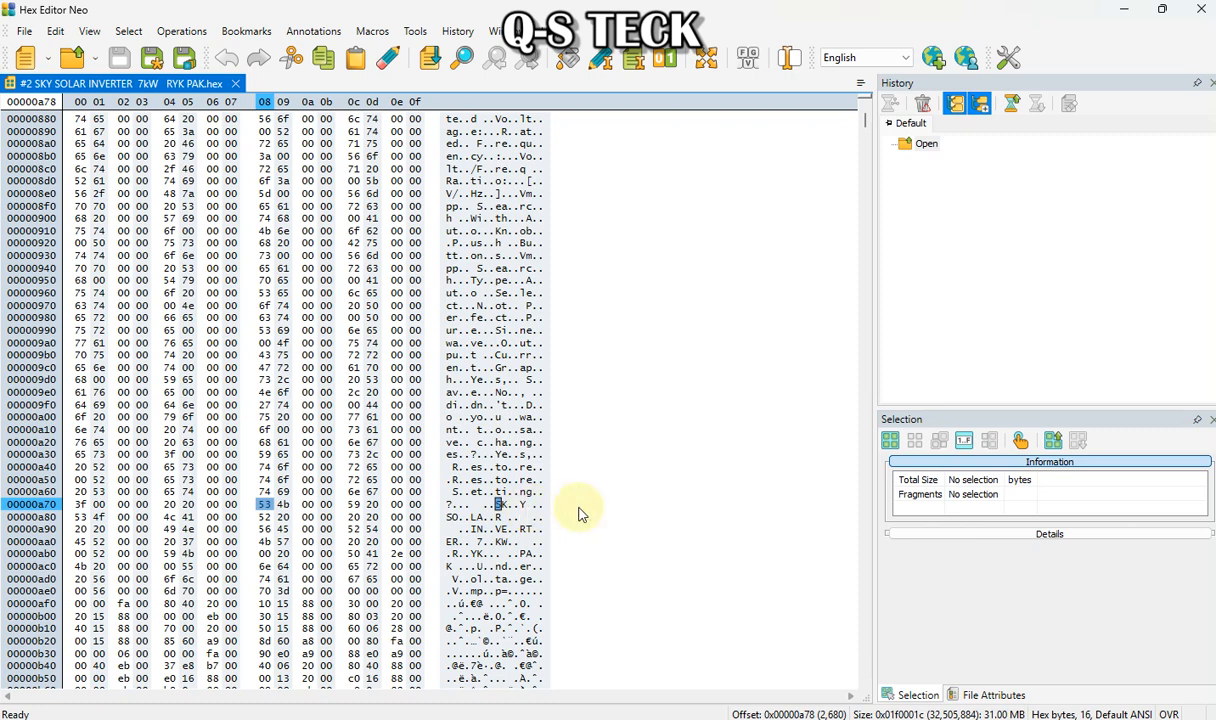
click(500, 515)
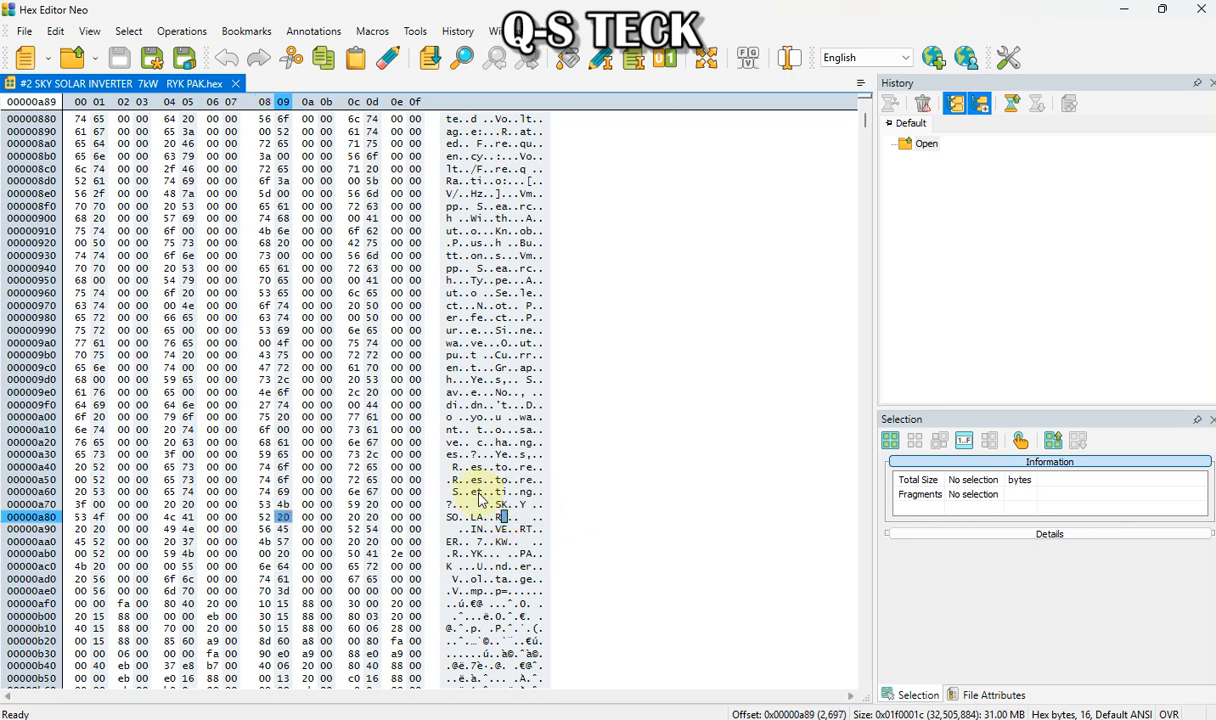
click(497, 504)
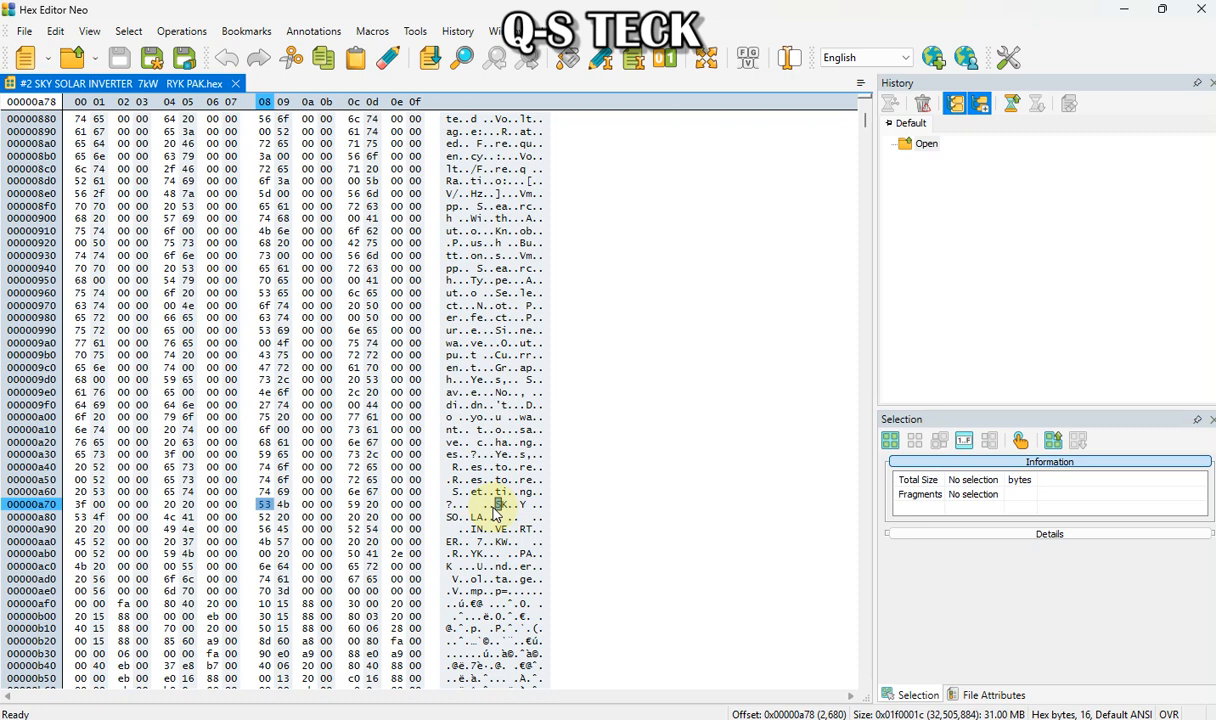
Overwrite the "SKY" characters with "ak" and "i" in the text column
text(ak)
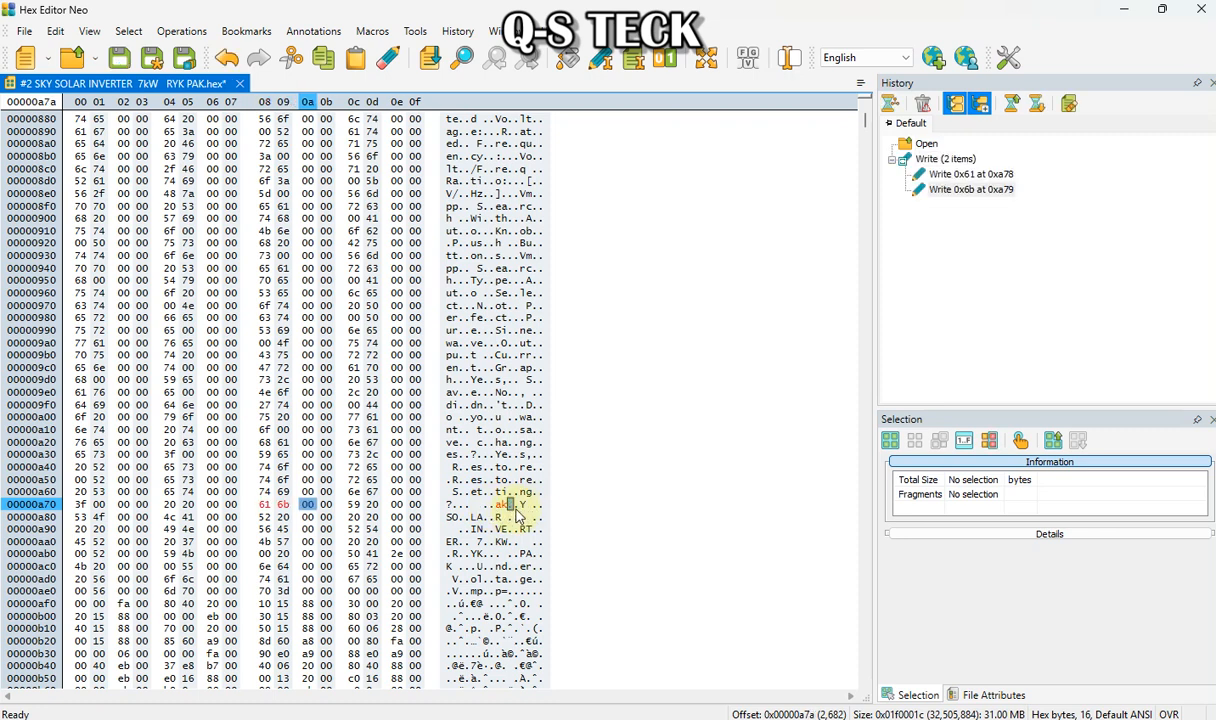
key(Right)
key(Right)
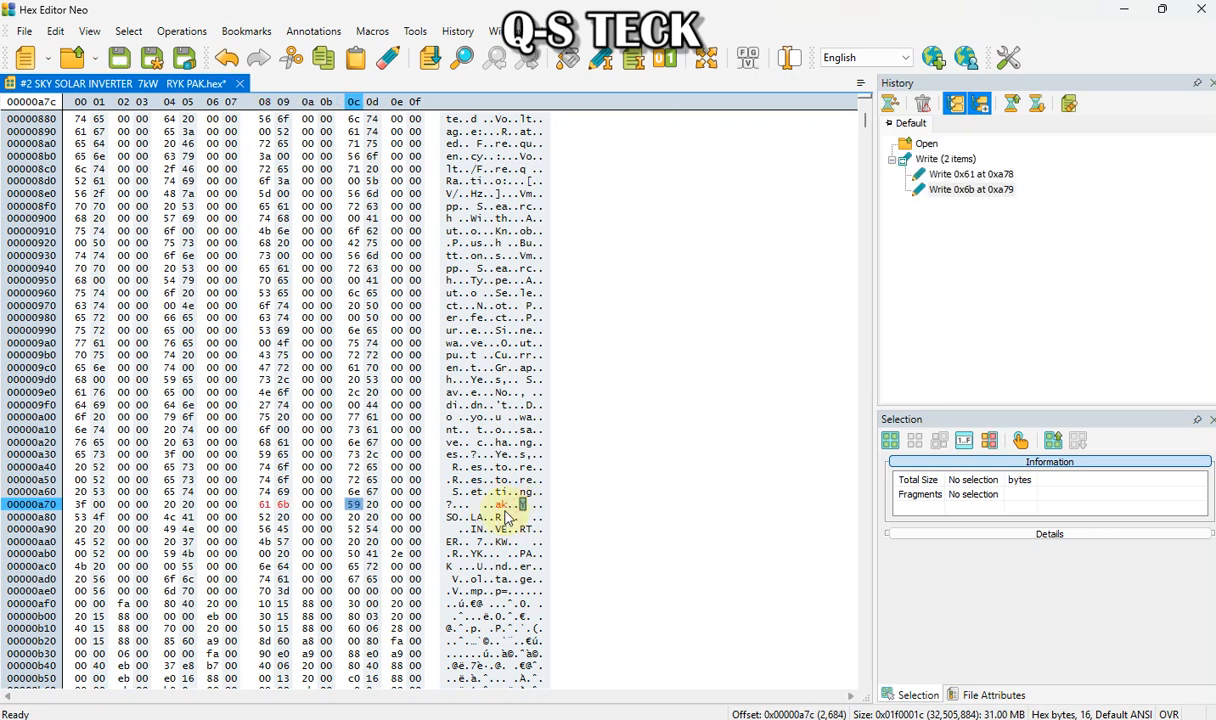
text(i)
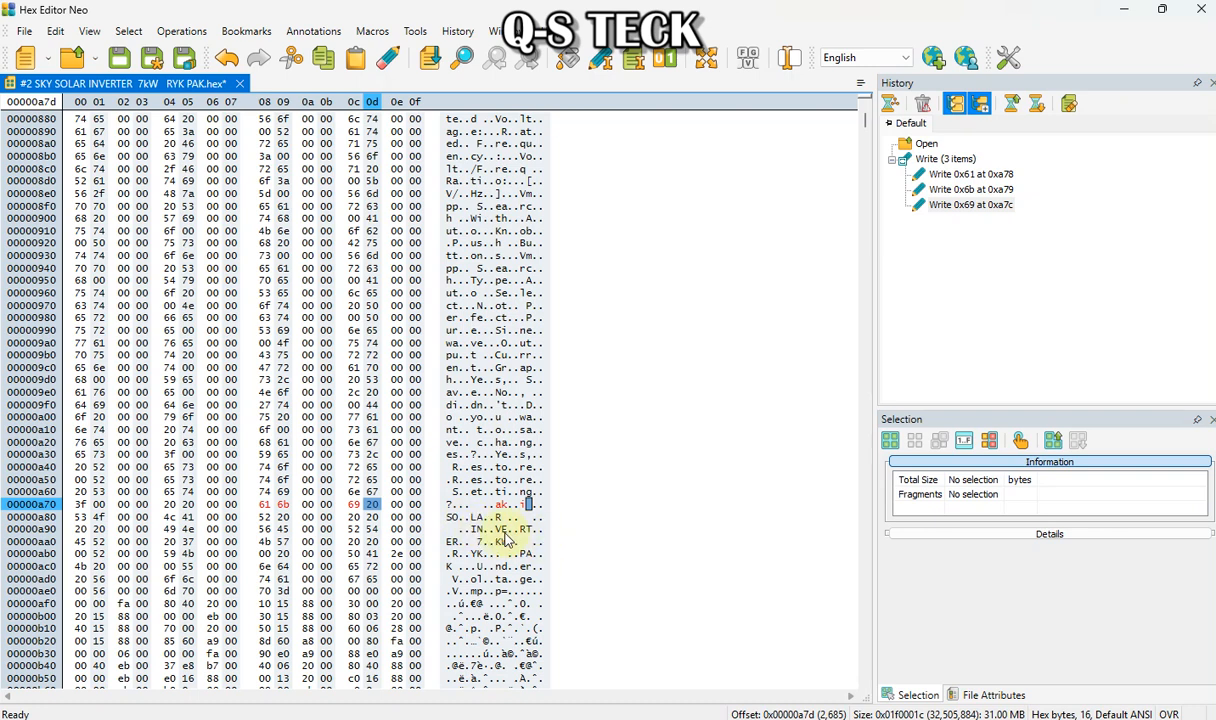
Overwrite the "SOLAR" characters with "ko", "ky" and "t" in the text column
click(449, 517)
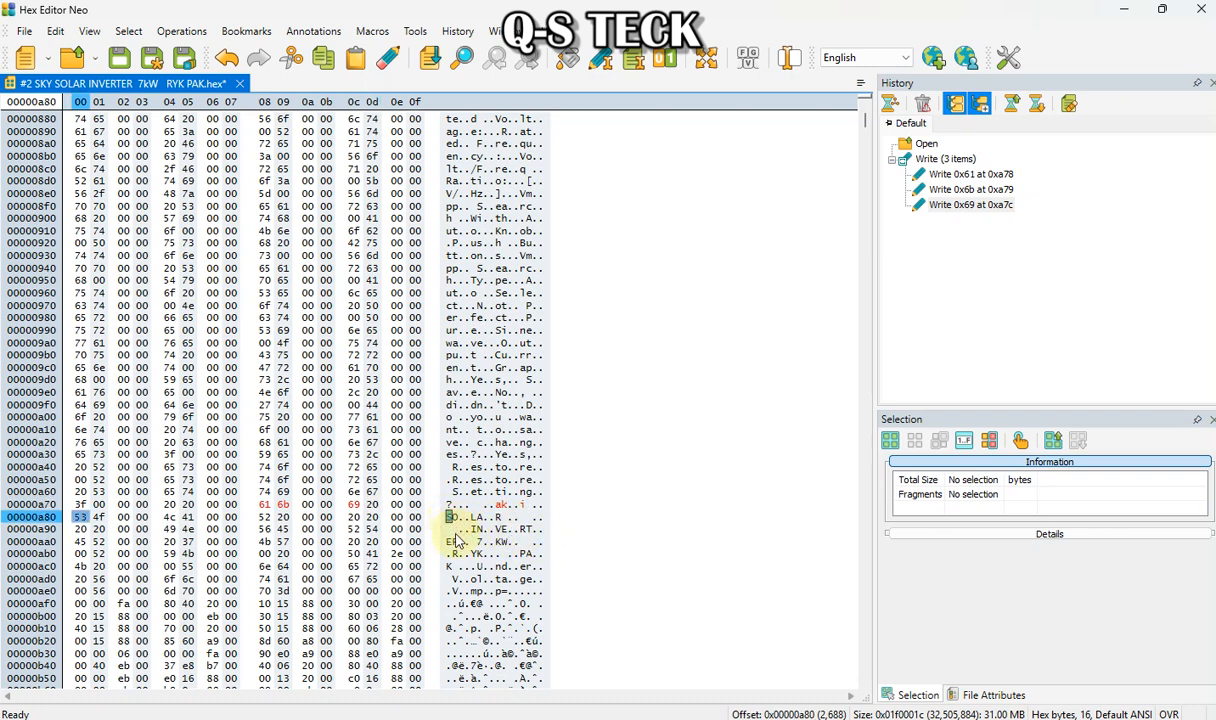
text(ko)
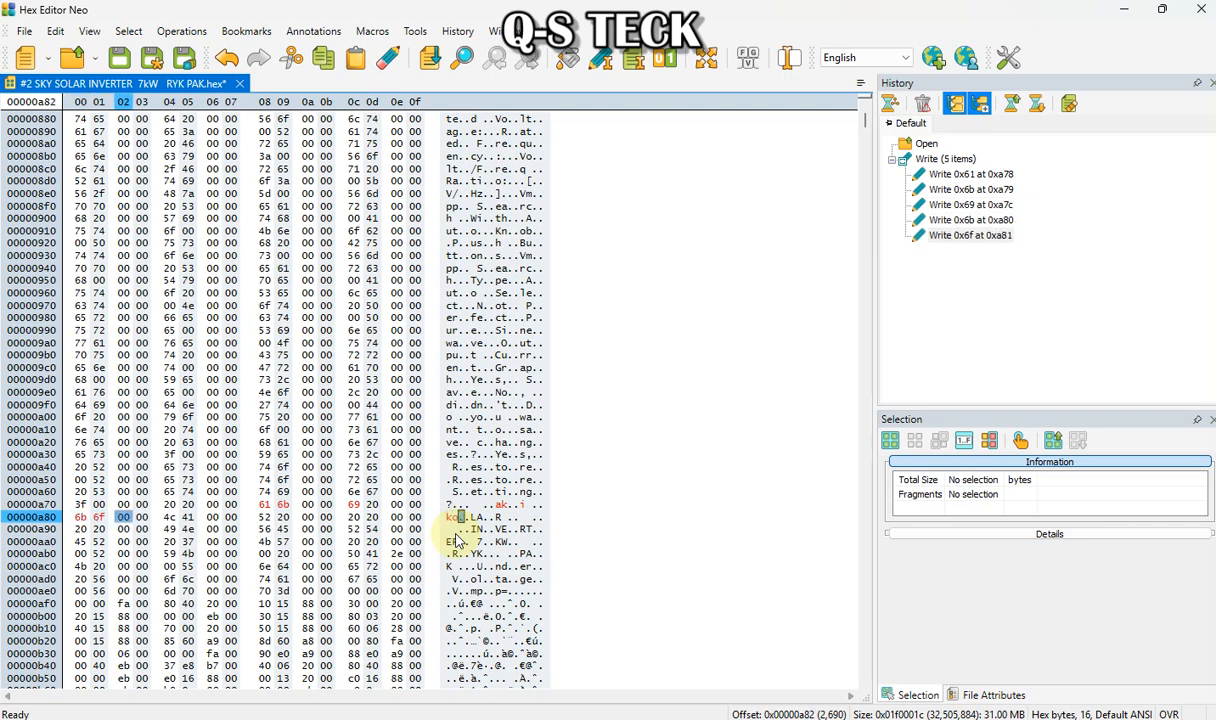
click(471, 517)
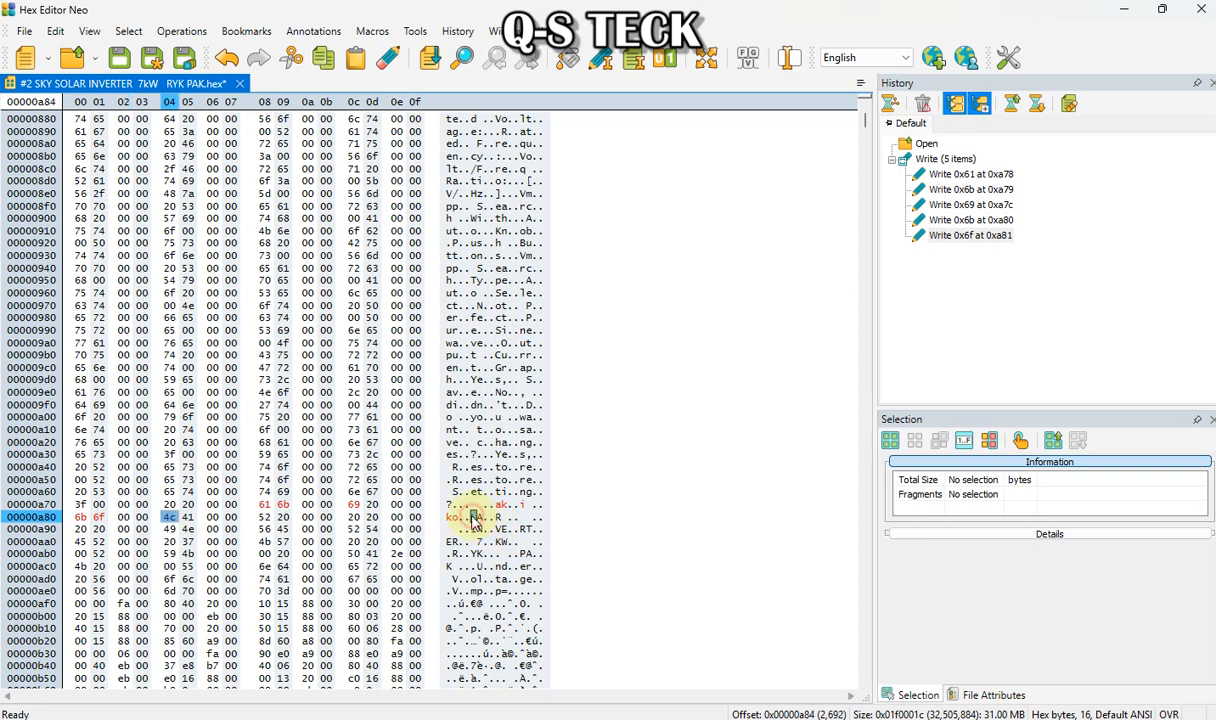
text(k)
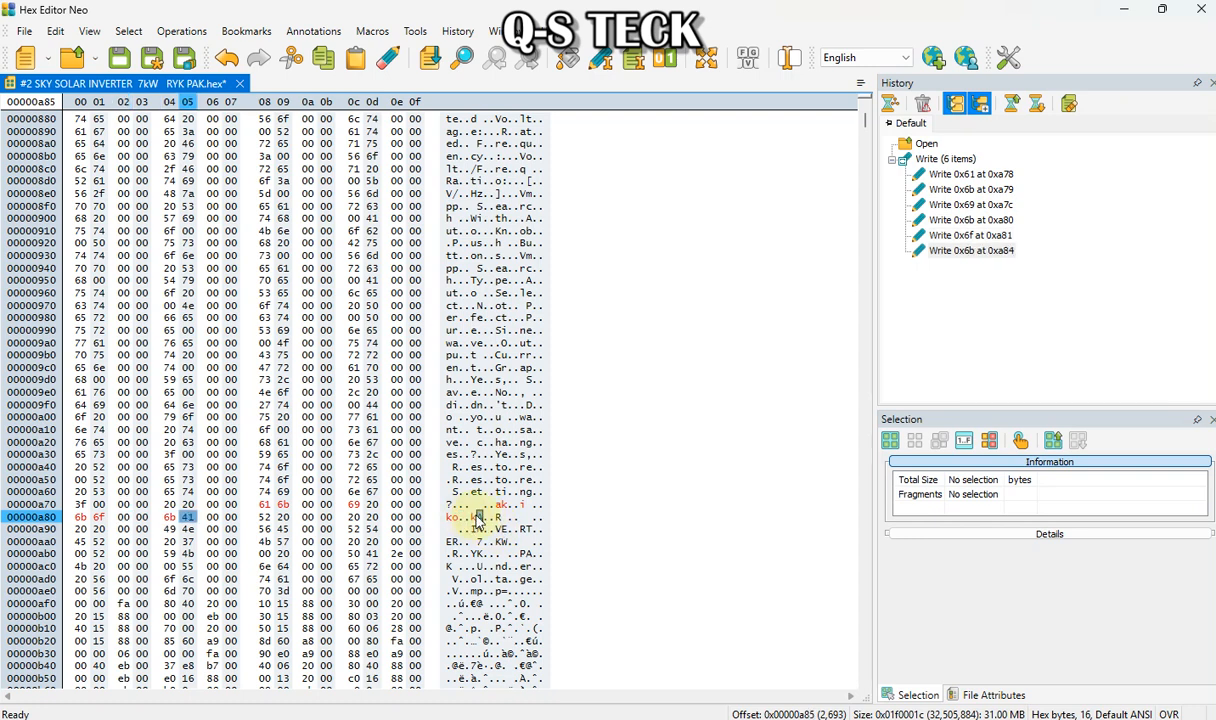
text(y)
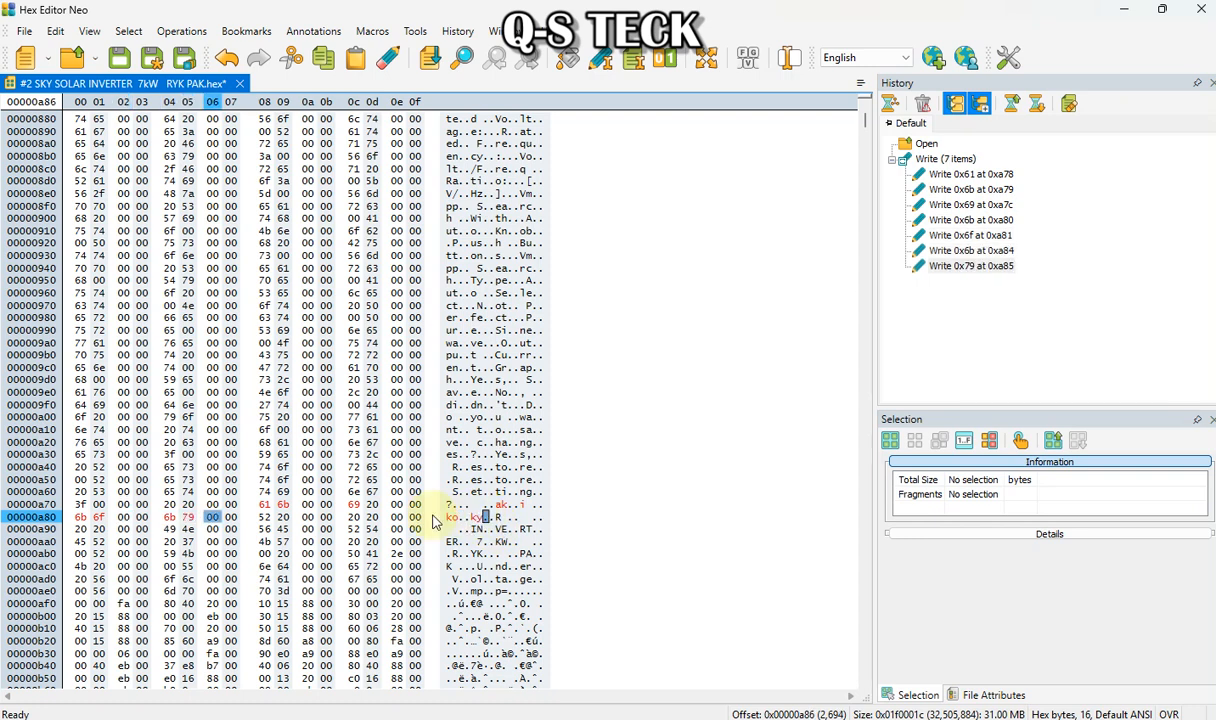
click(497, 518)
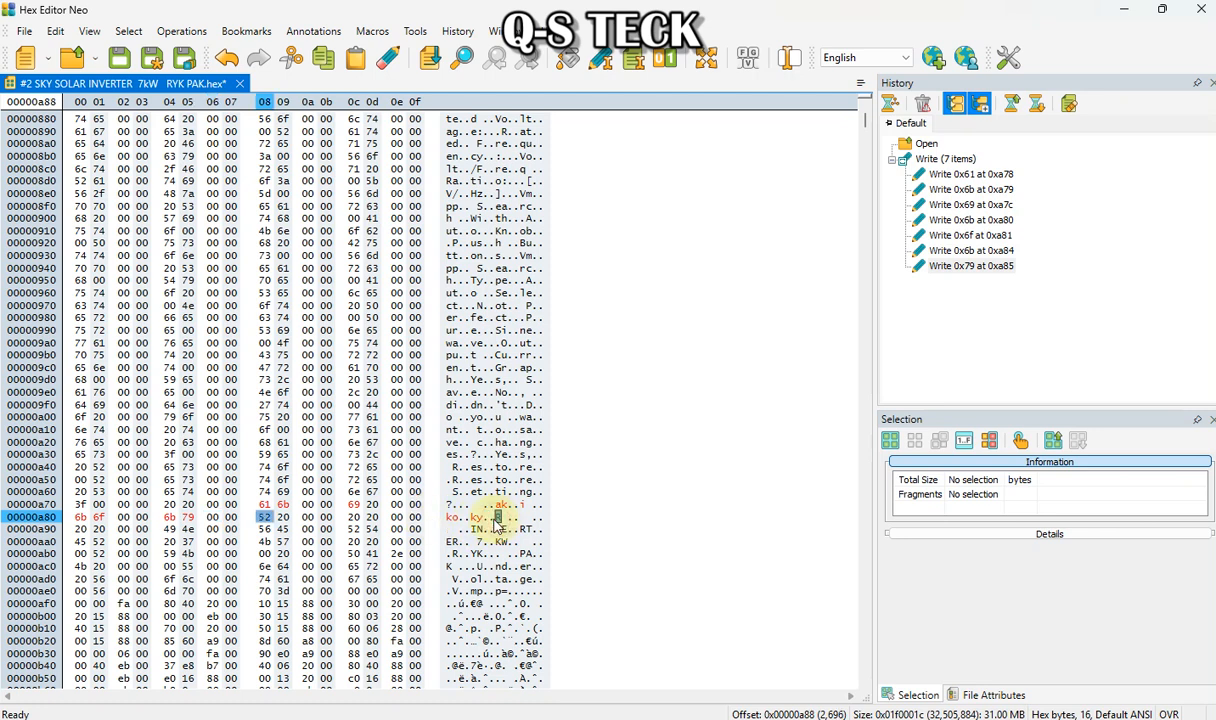
text(t)
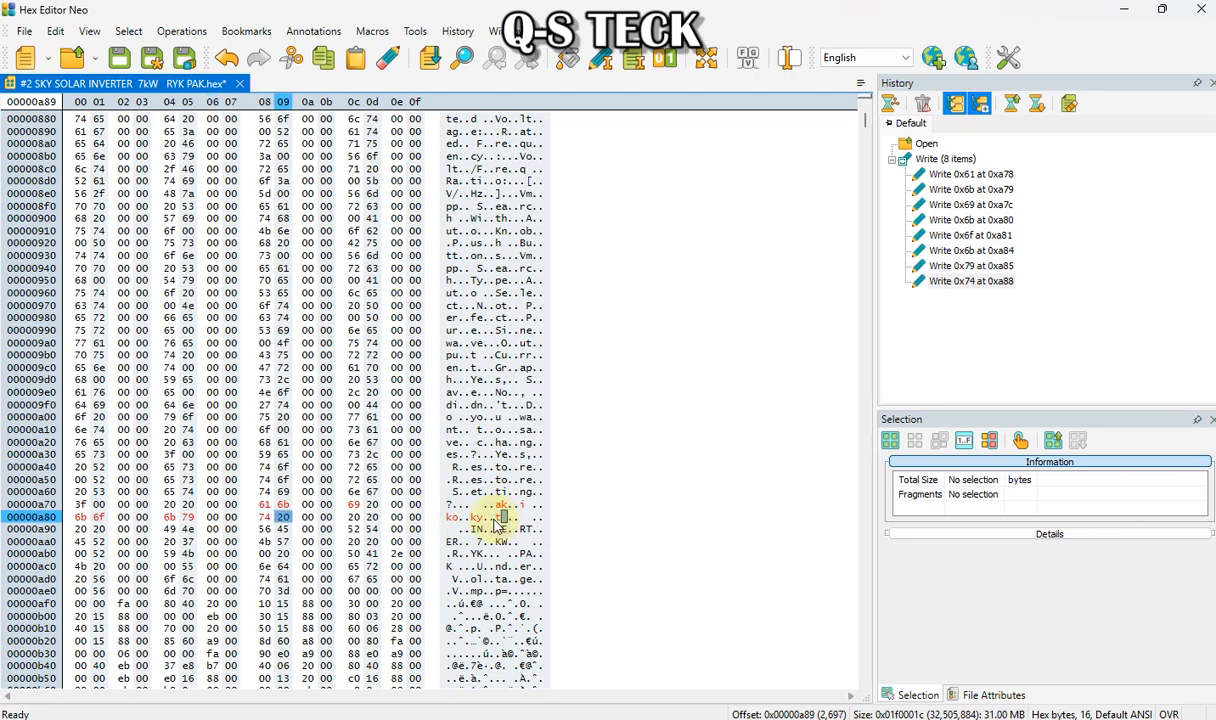
Replace characters of the "INVERTER" string with "&", a double quote, an apostrophe and "/"
click(476, 530)
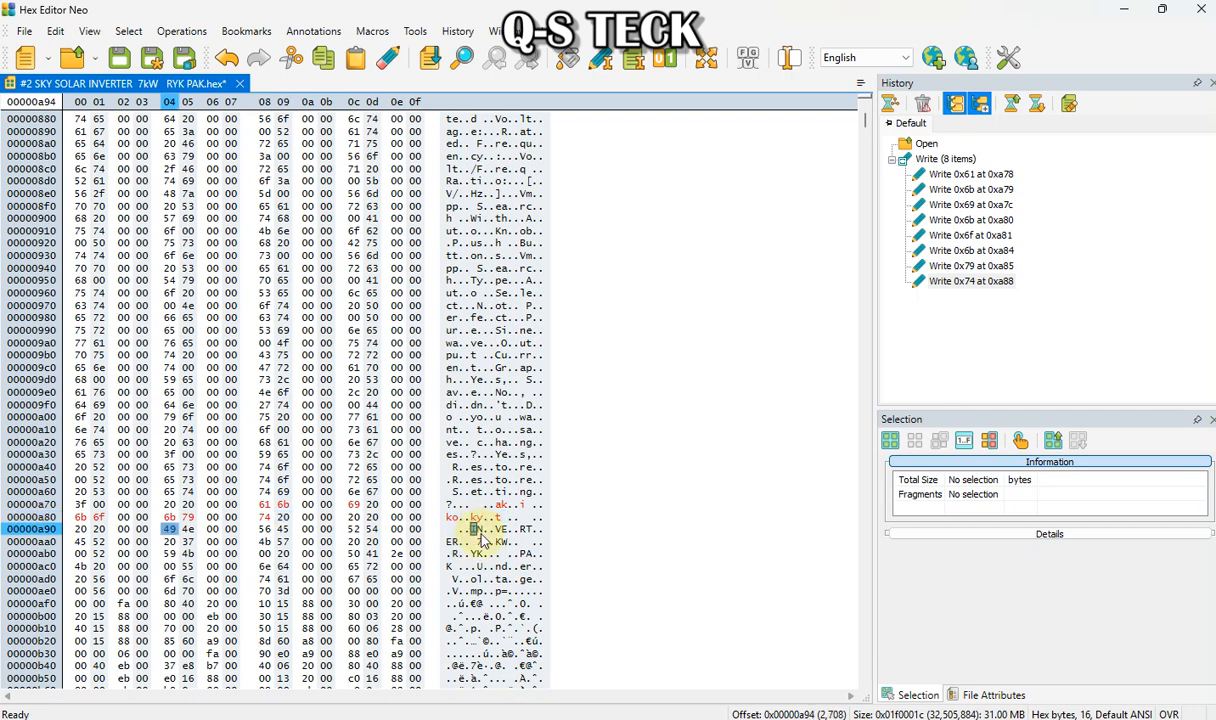
text(&)
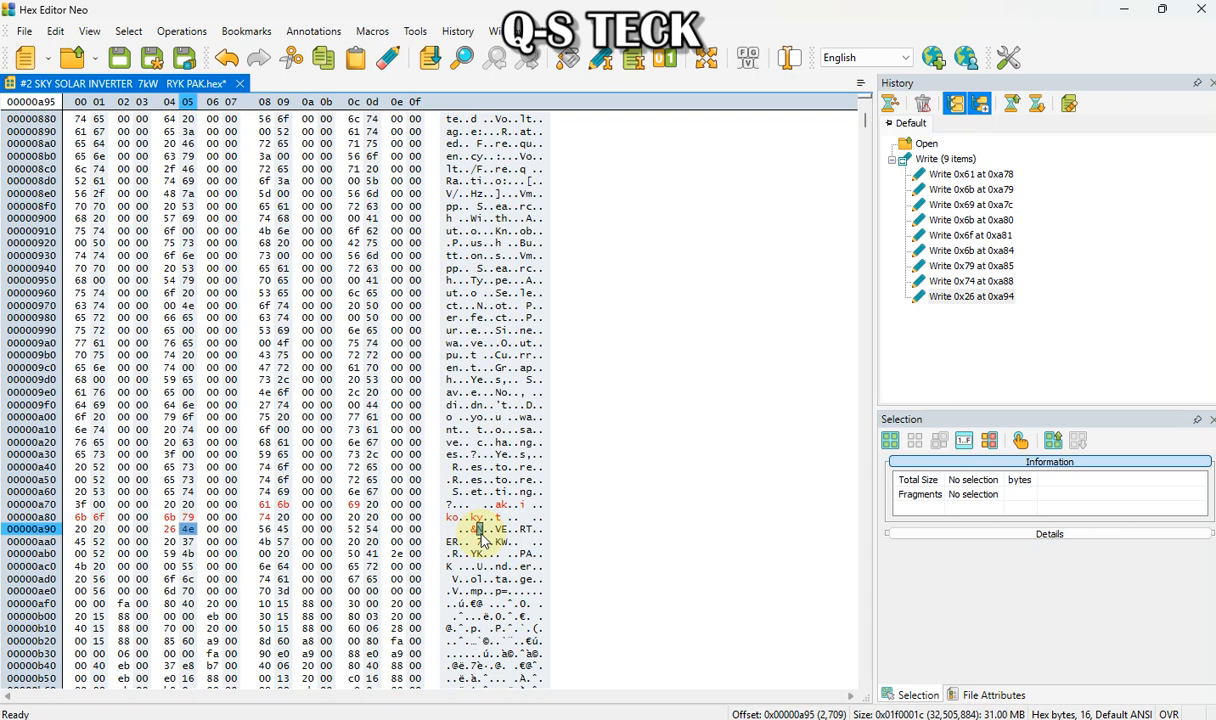
click(500, 530)
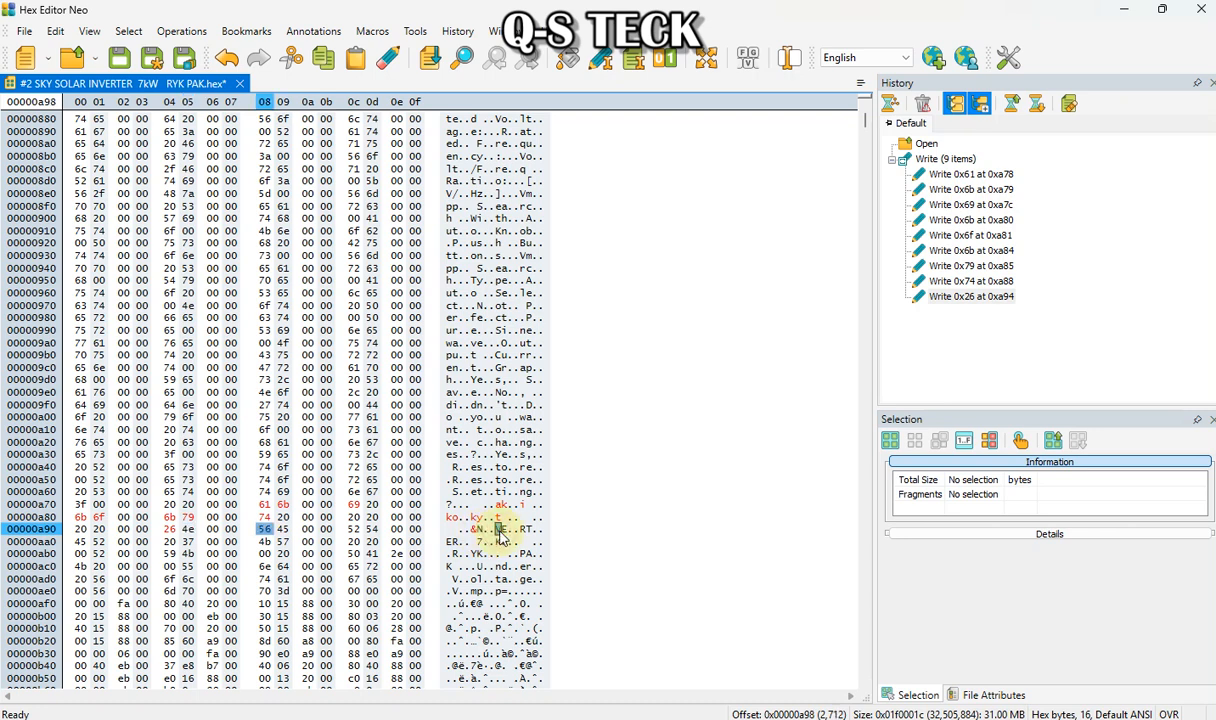
text(")
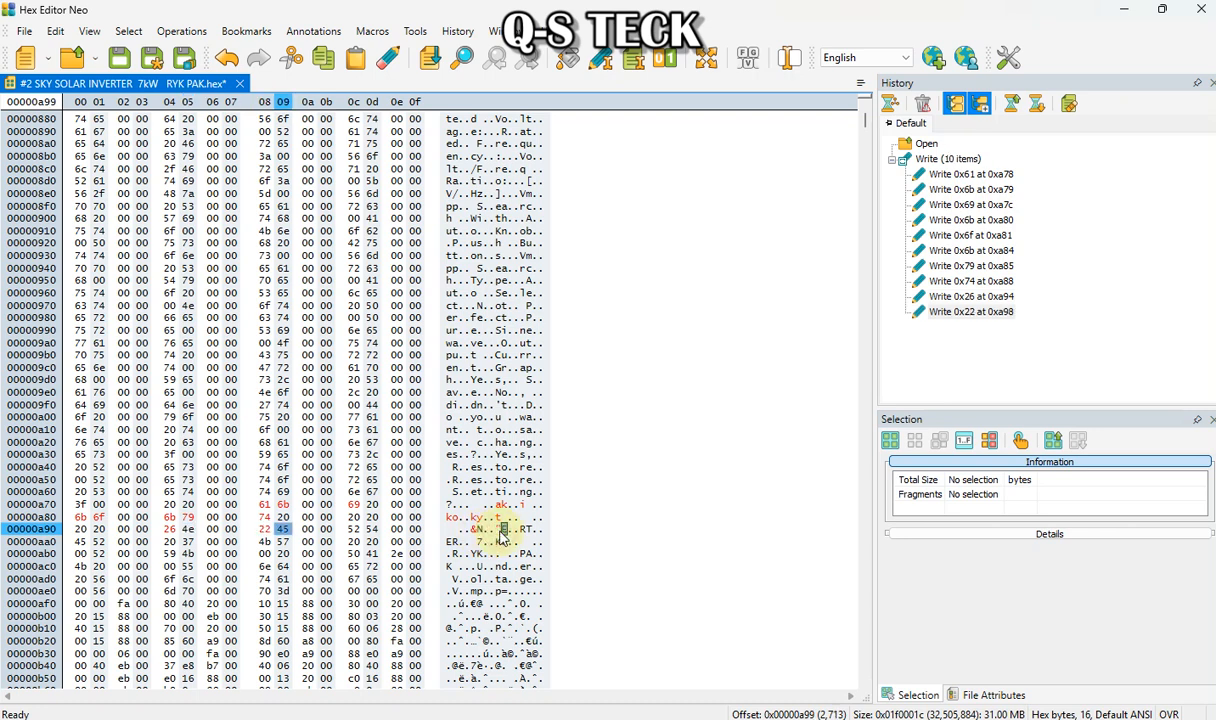
click(521, 530)
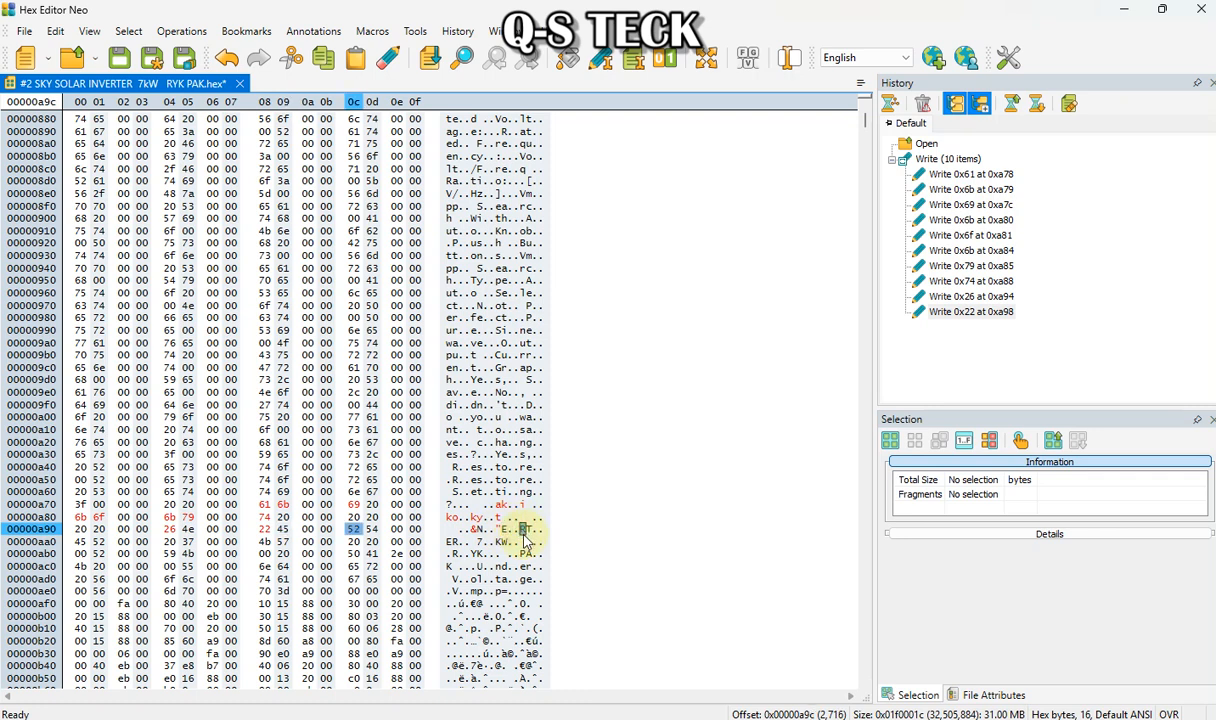
text(')
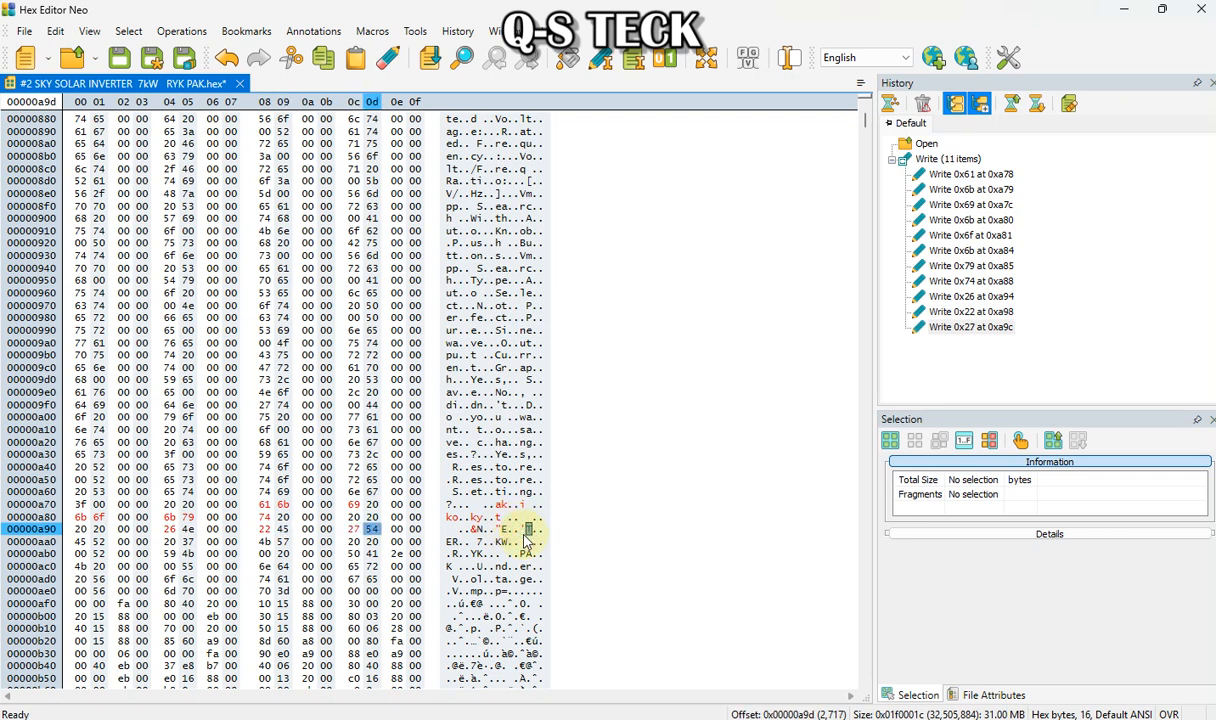
click(448, 542)
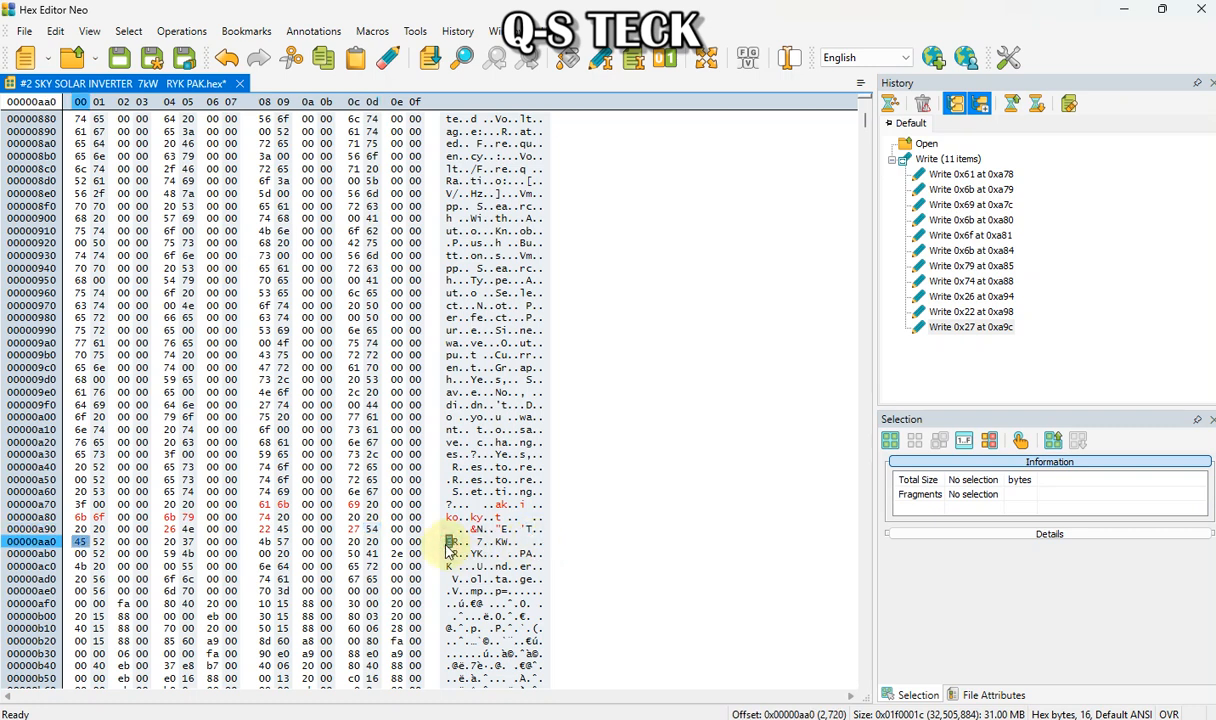
text(/)
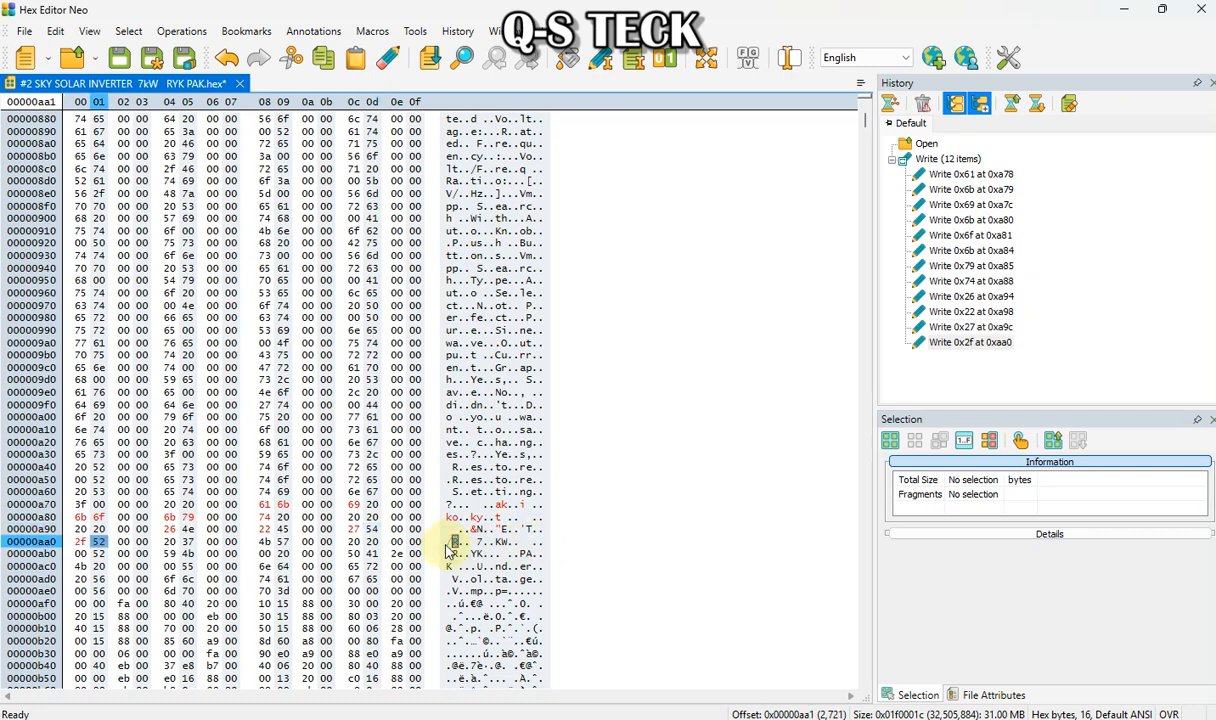
click(479, 542)
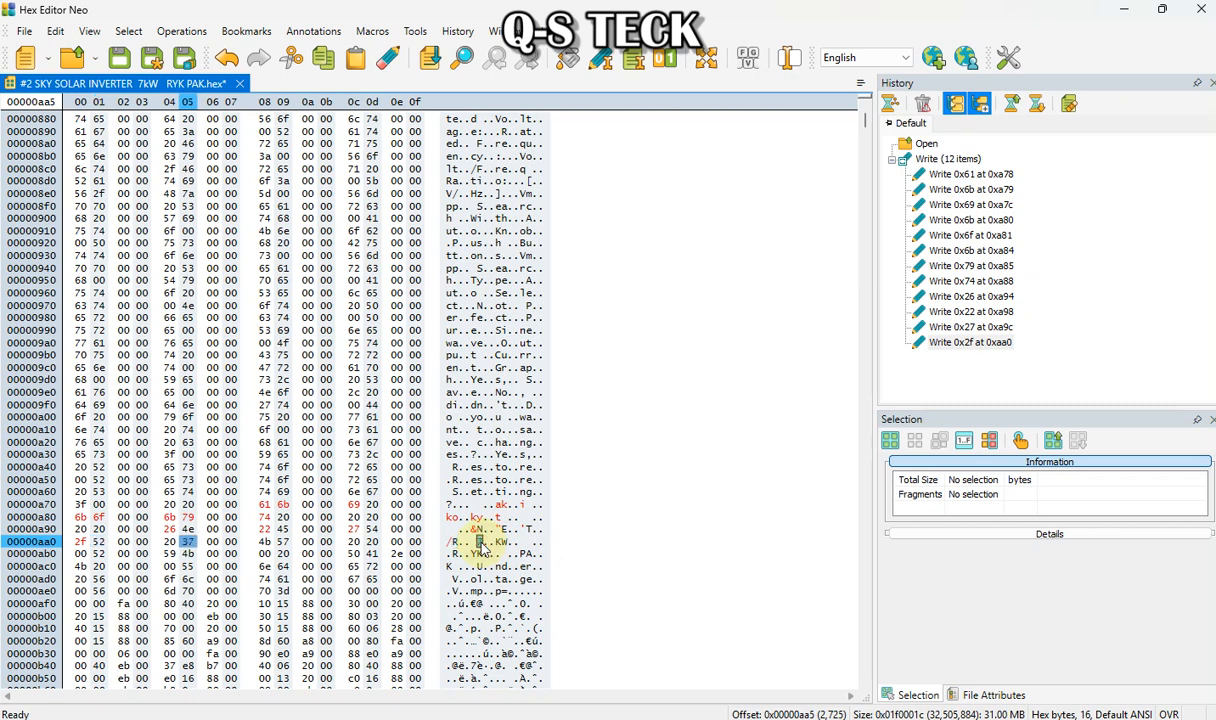
text(10)
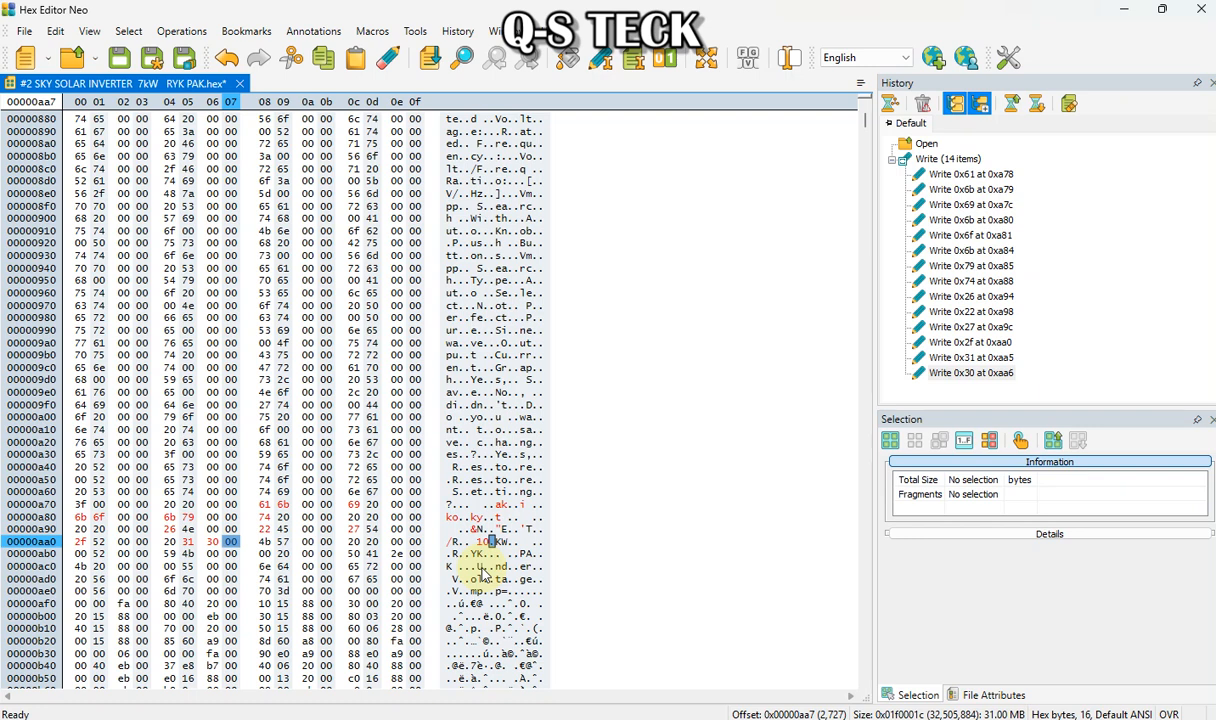
key(ctrl+z)
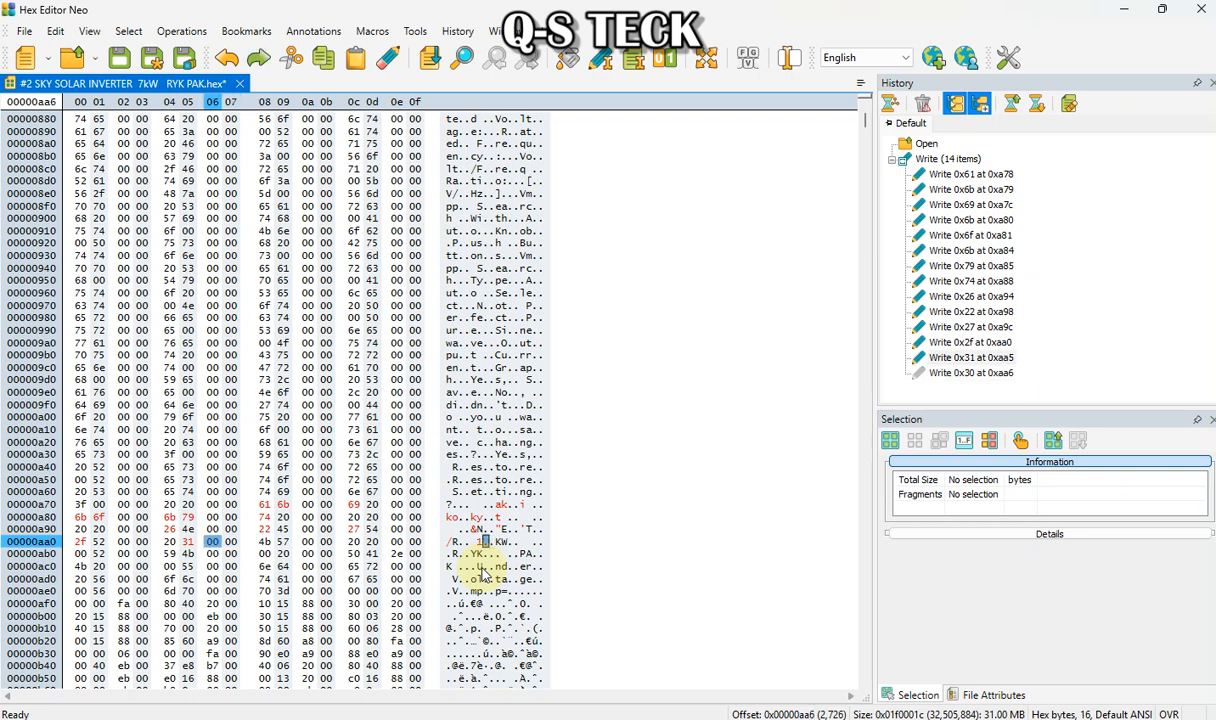
Write "10" in place of the "7" before "KW" and "55" in the characters after "KW"
click(504, 543)
click(475, 542)
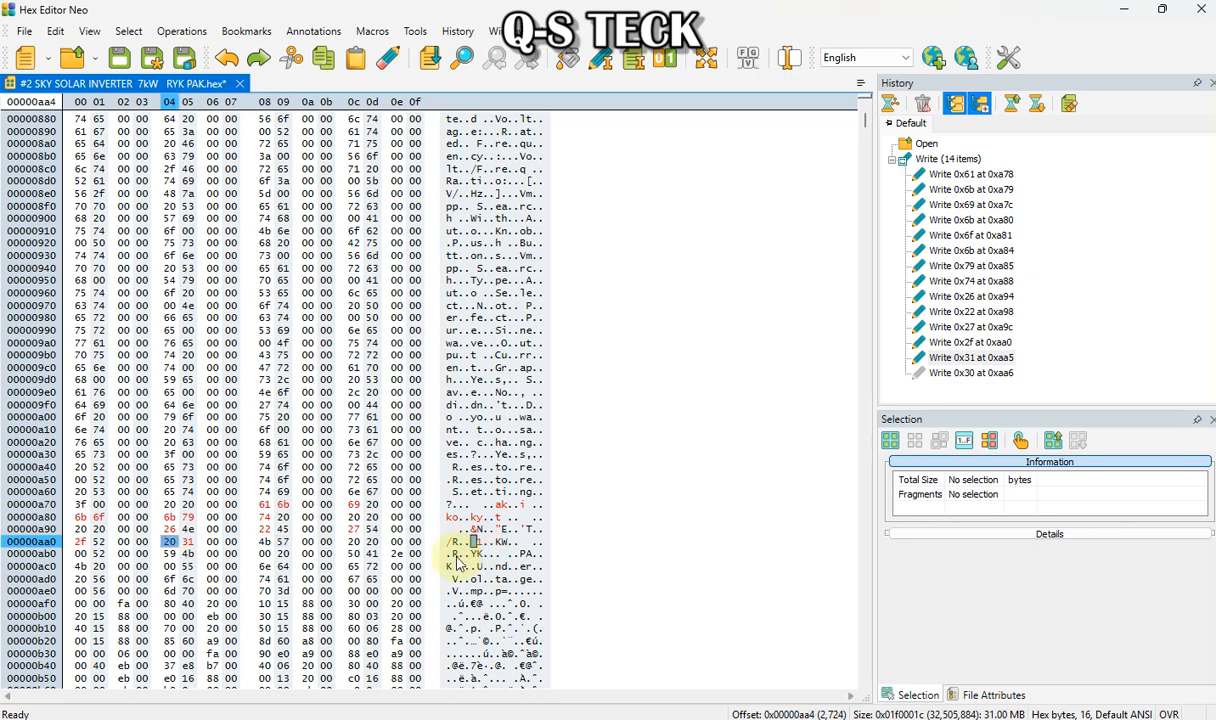
text(10)
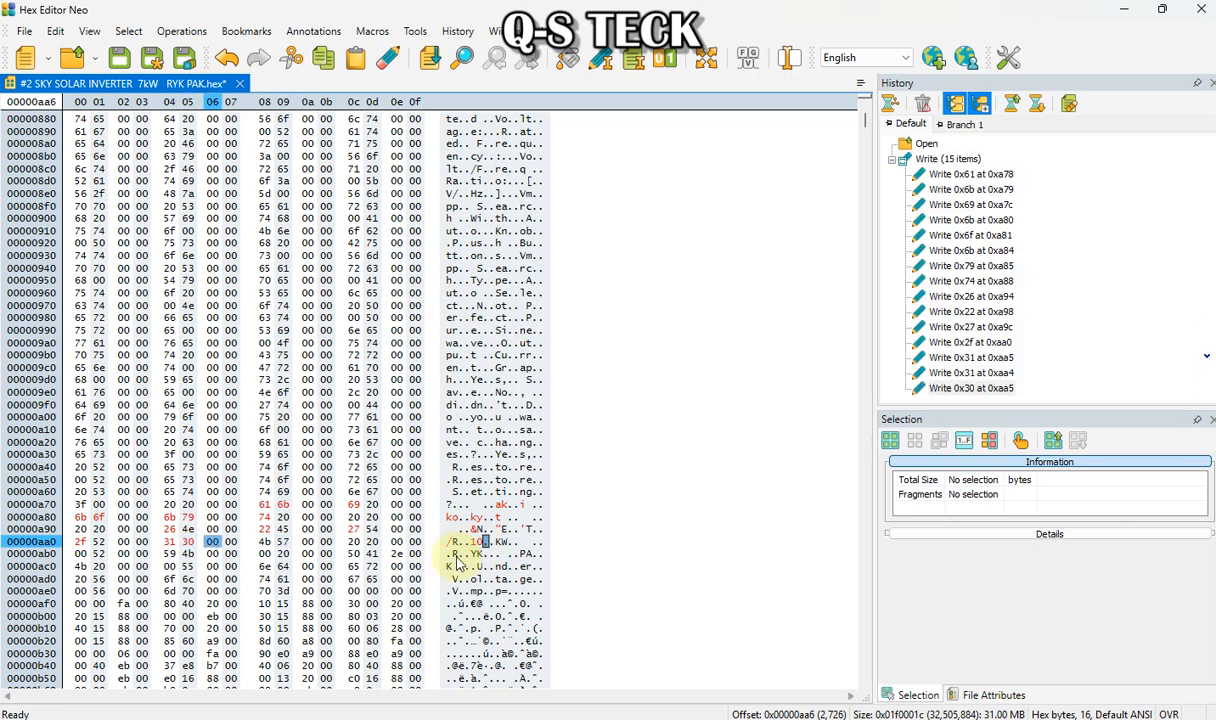
click(523, 541)
click(529, 542)
click(520, 544)
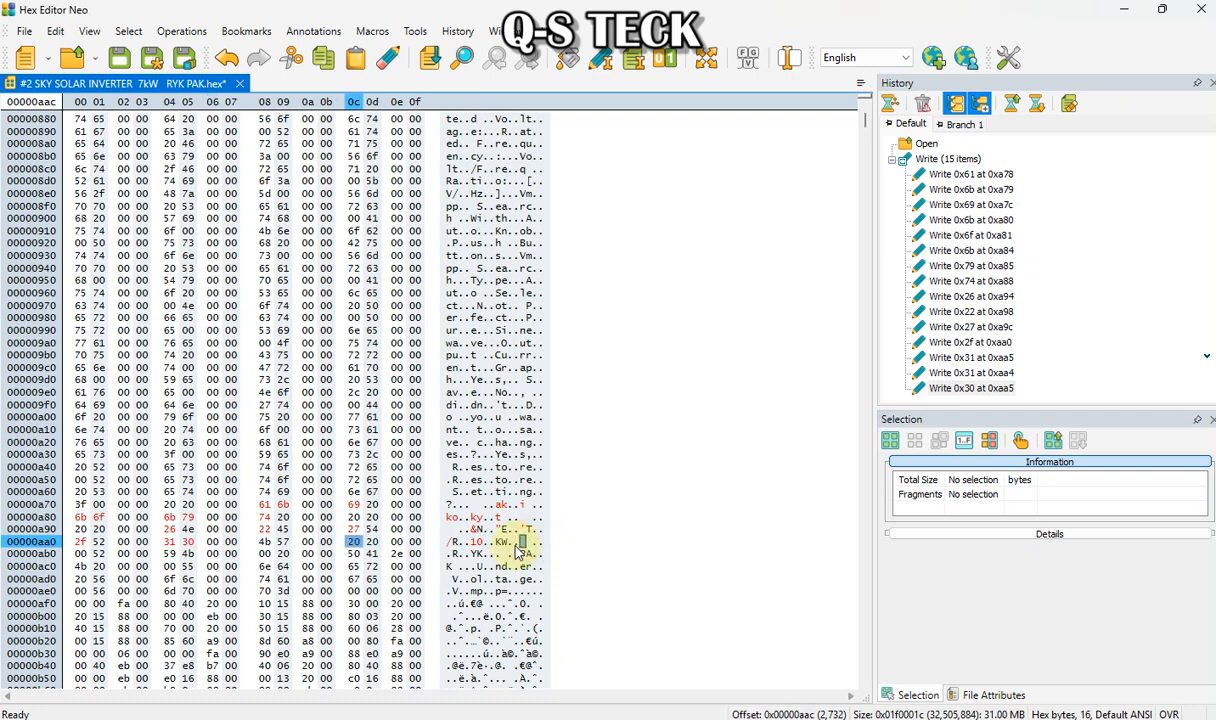
text(55)
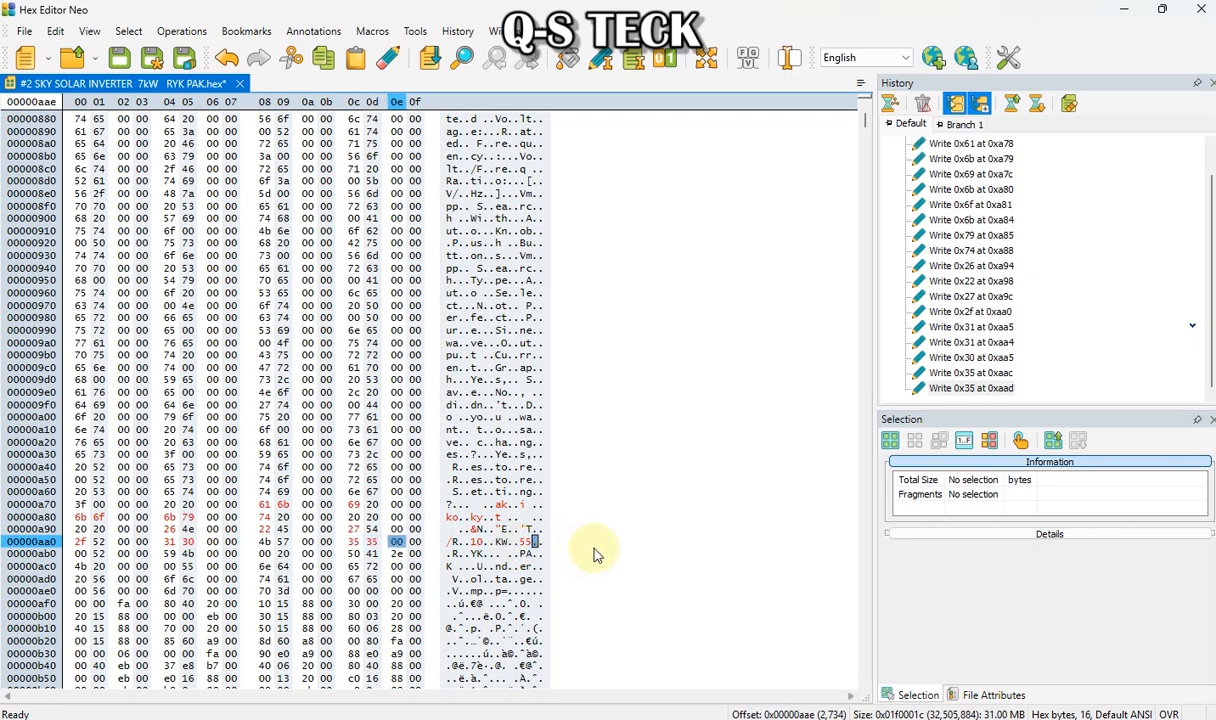
Overwrite the character after "YK" in row 0xab0 with "p" in the text column
click(455, 553)
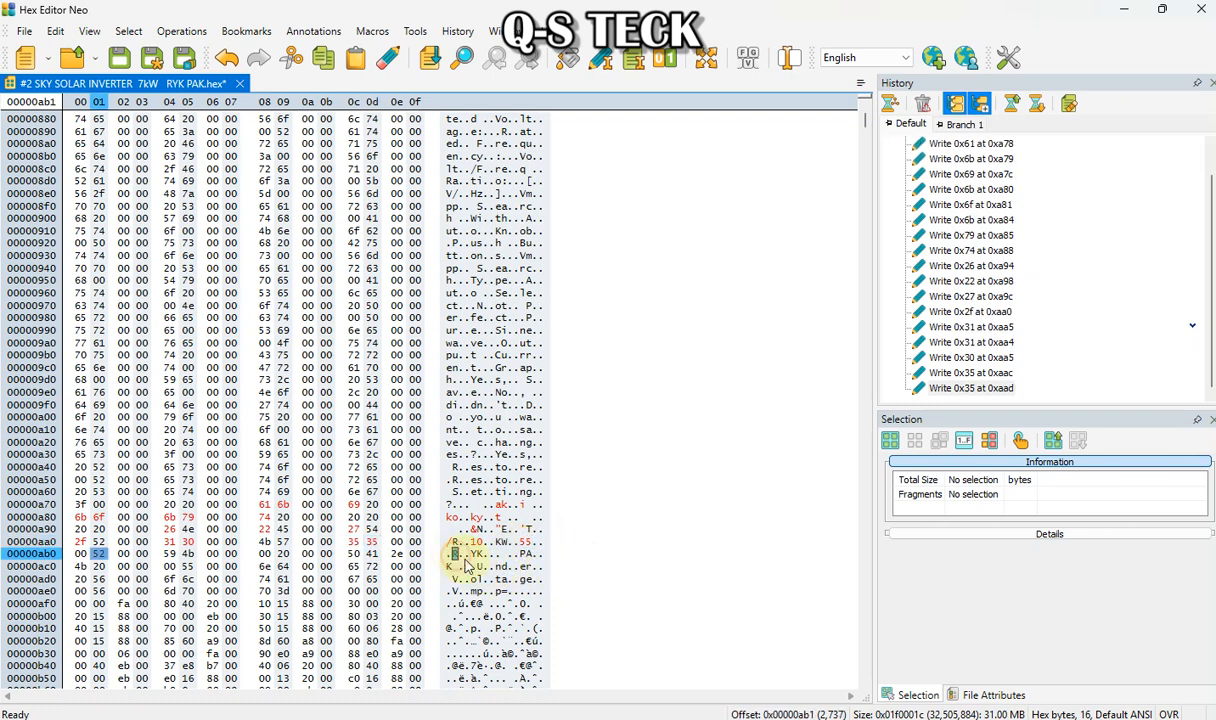
click(480, 553)
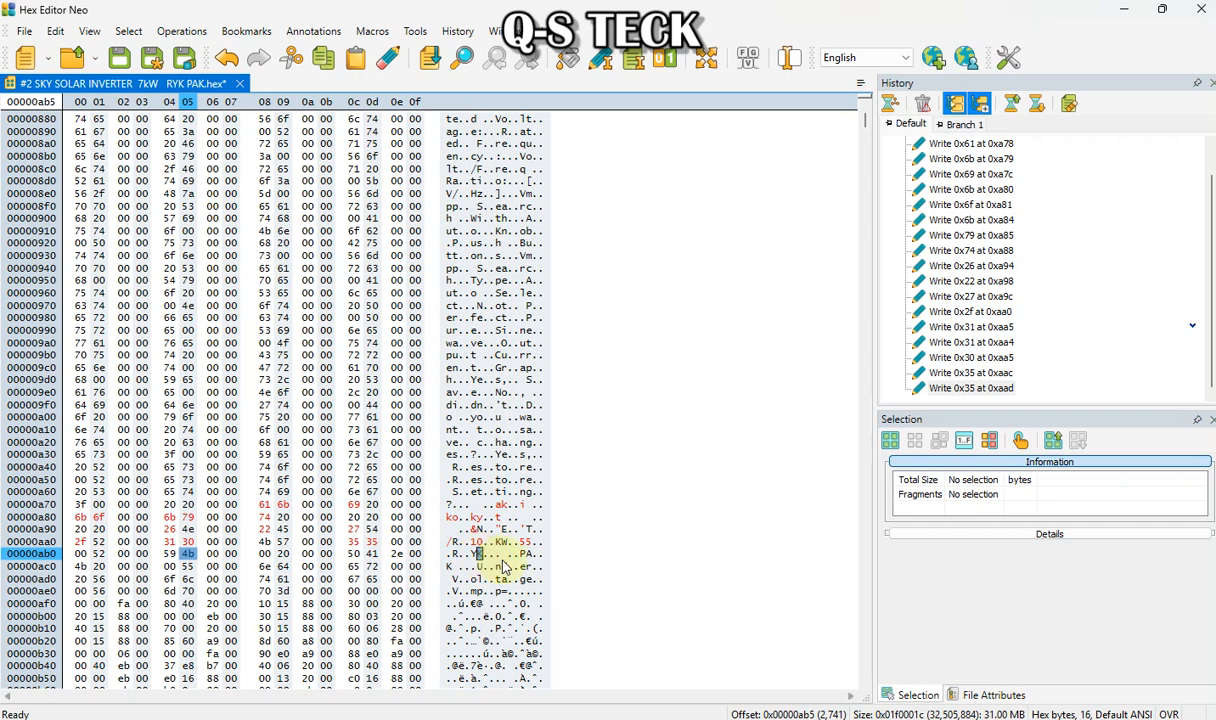
click(503, 556)
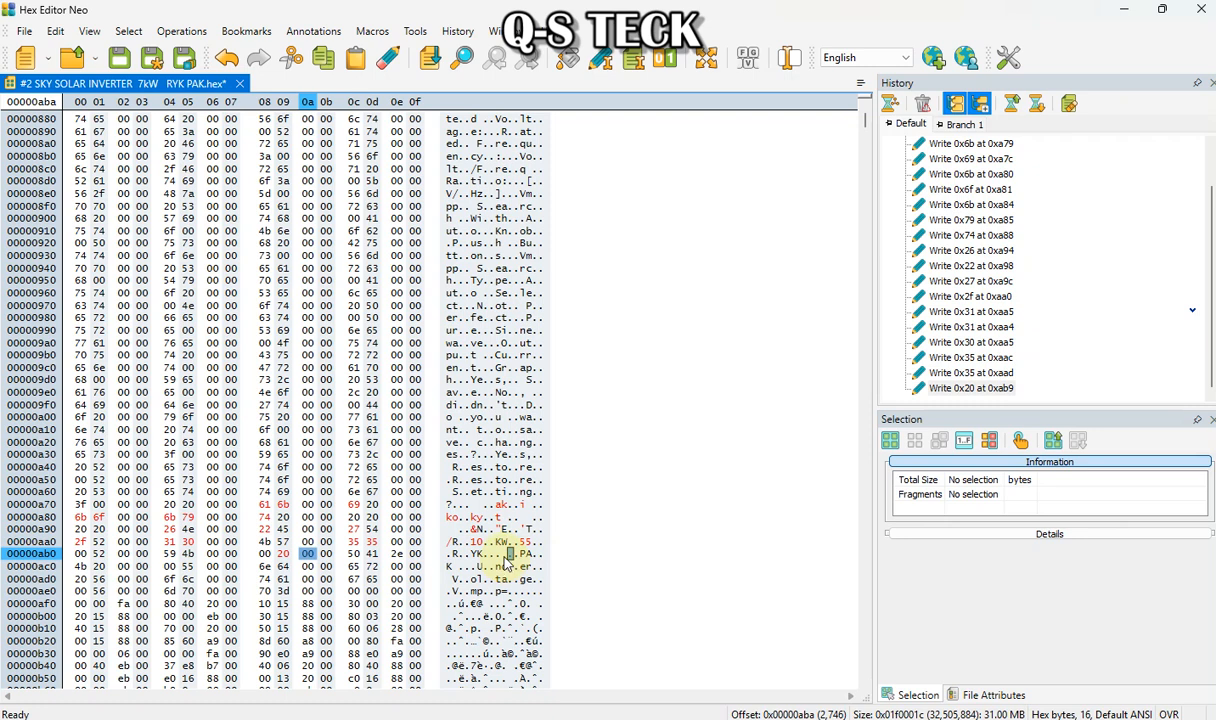
key(Left)
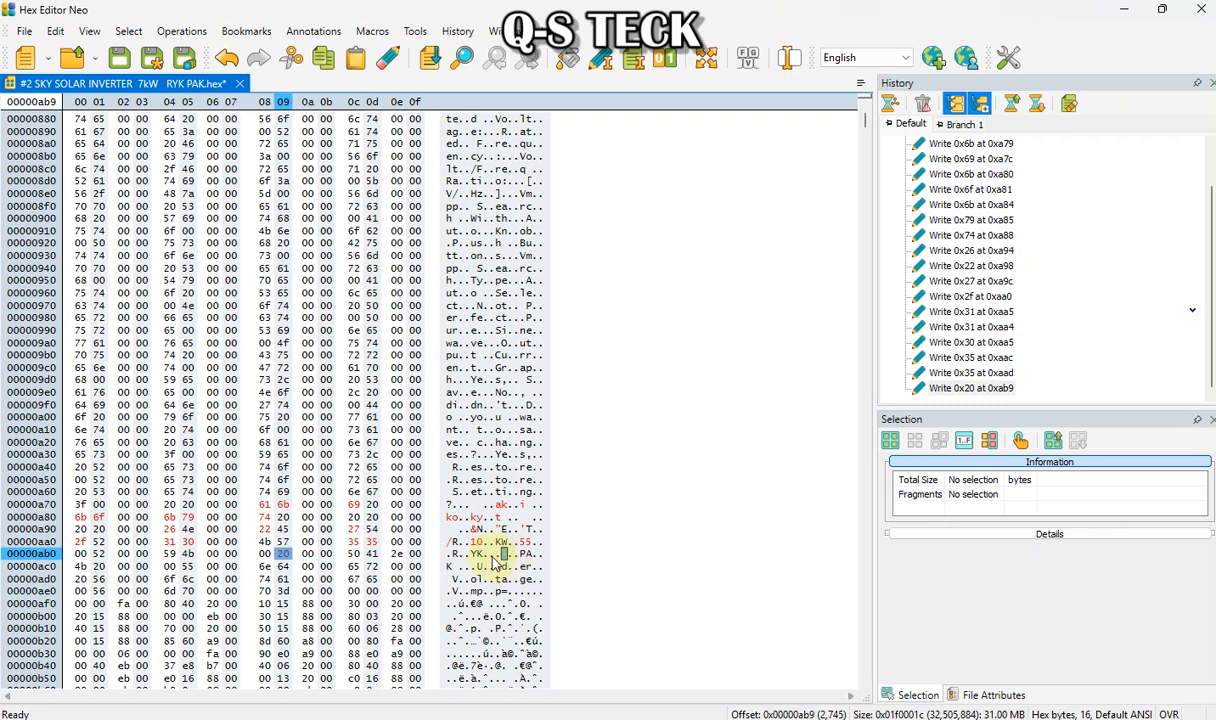
text(p)
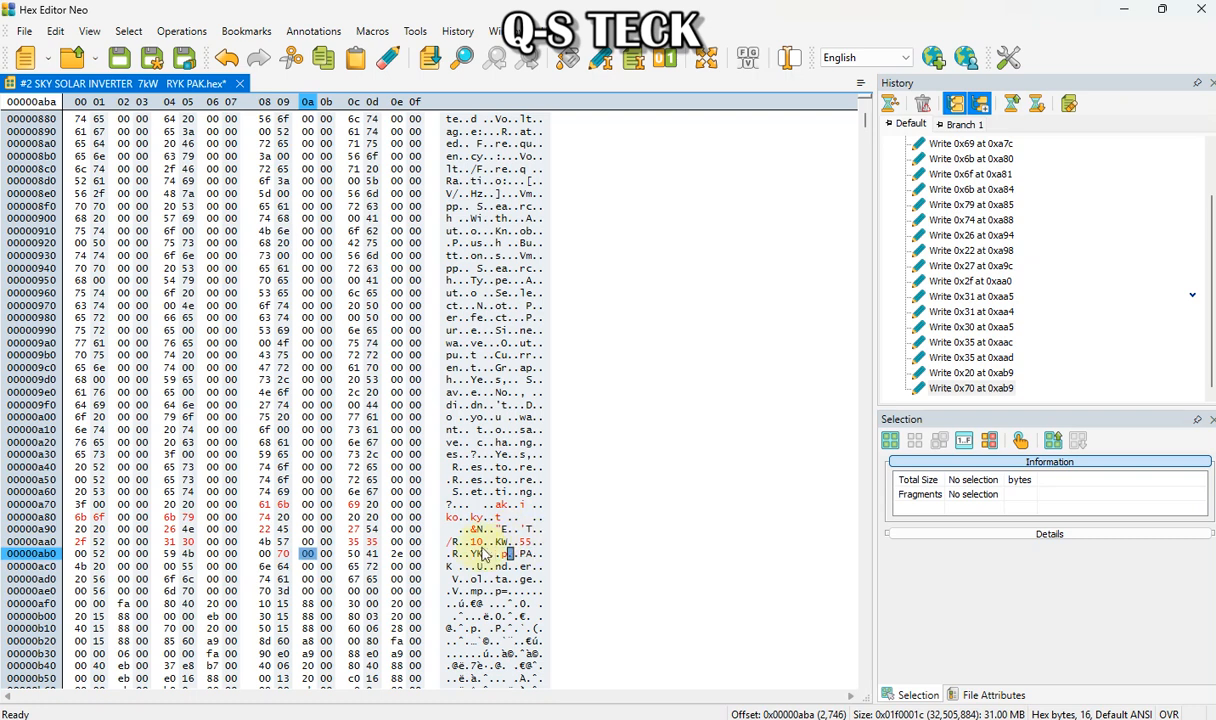
Save the edited firmware as a new Intel HEX file named 555 on the Desktop
click(455, 553)
click(474, 553)
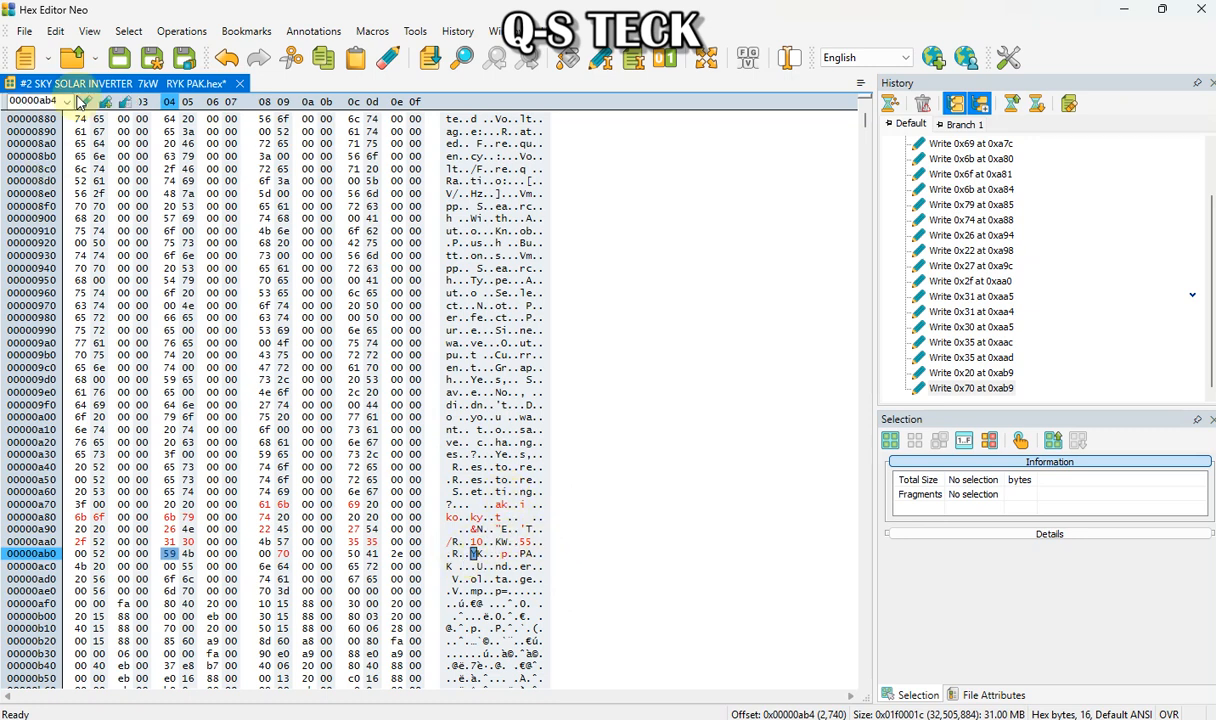
click(31, 35)
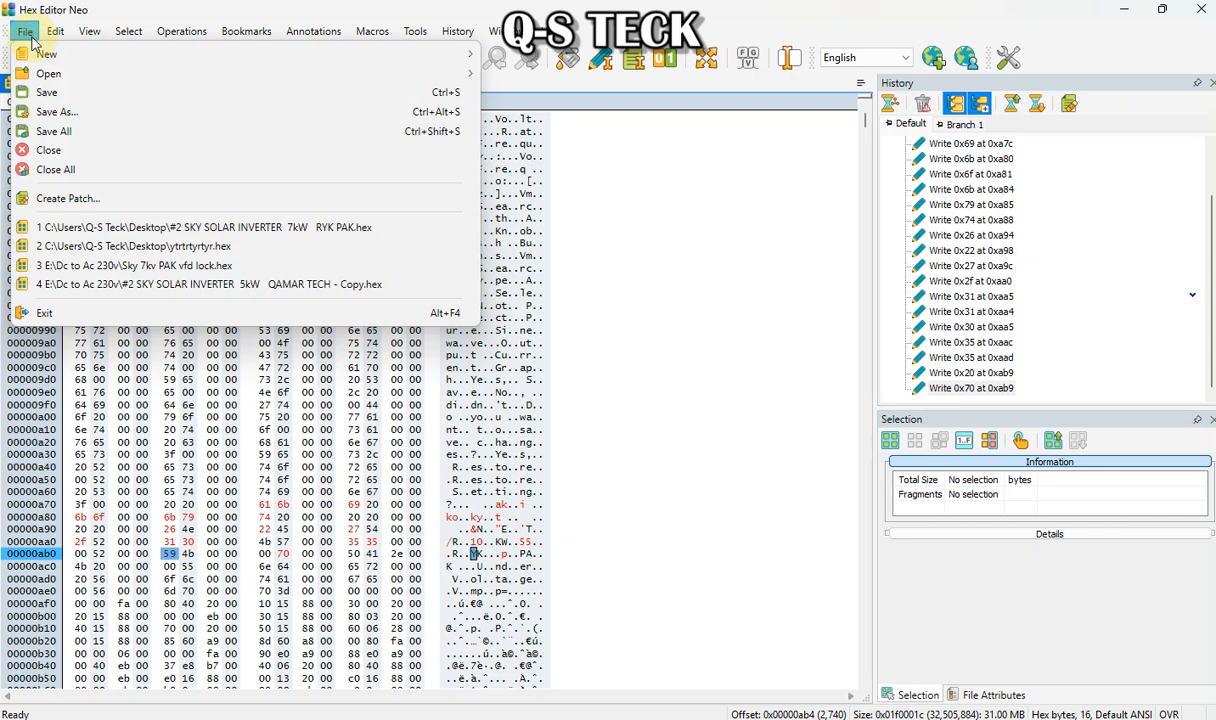
click(125, 113)
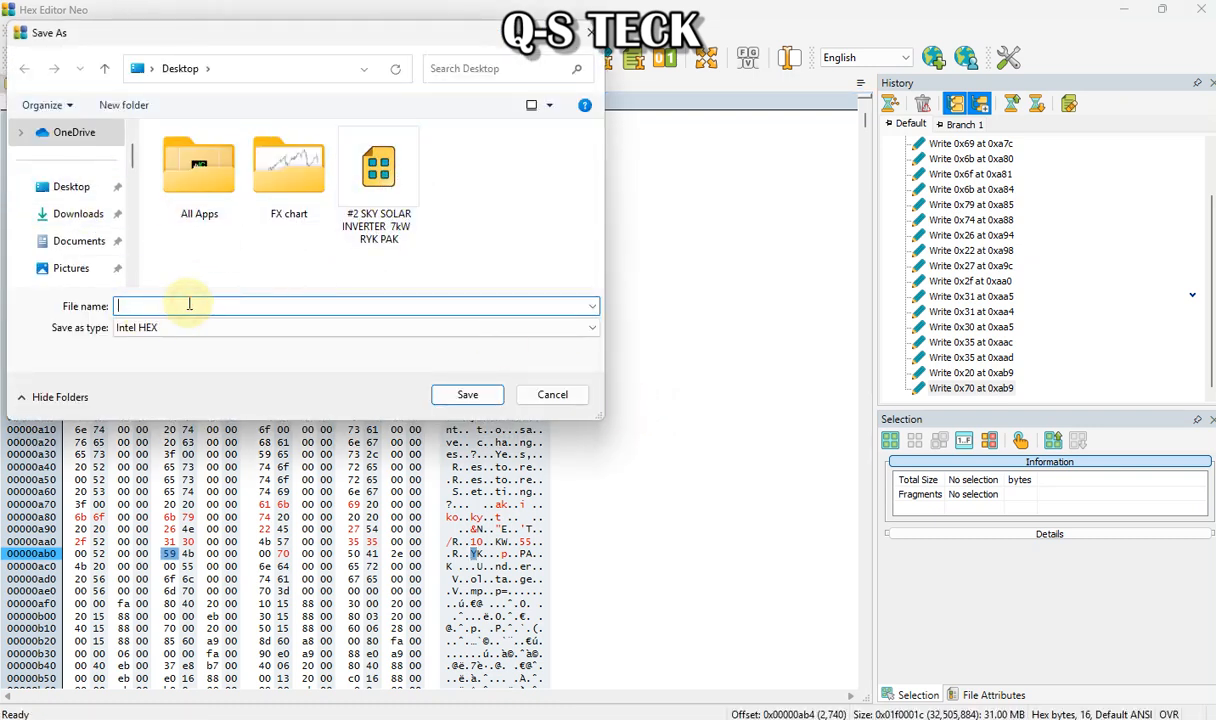
text(555)
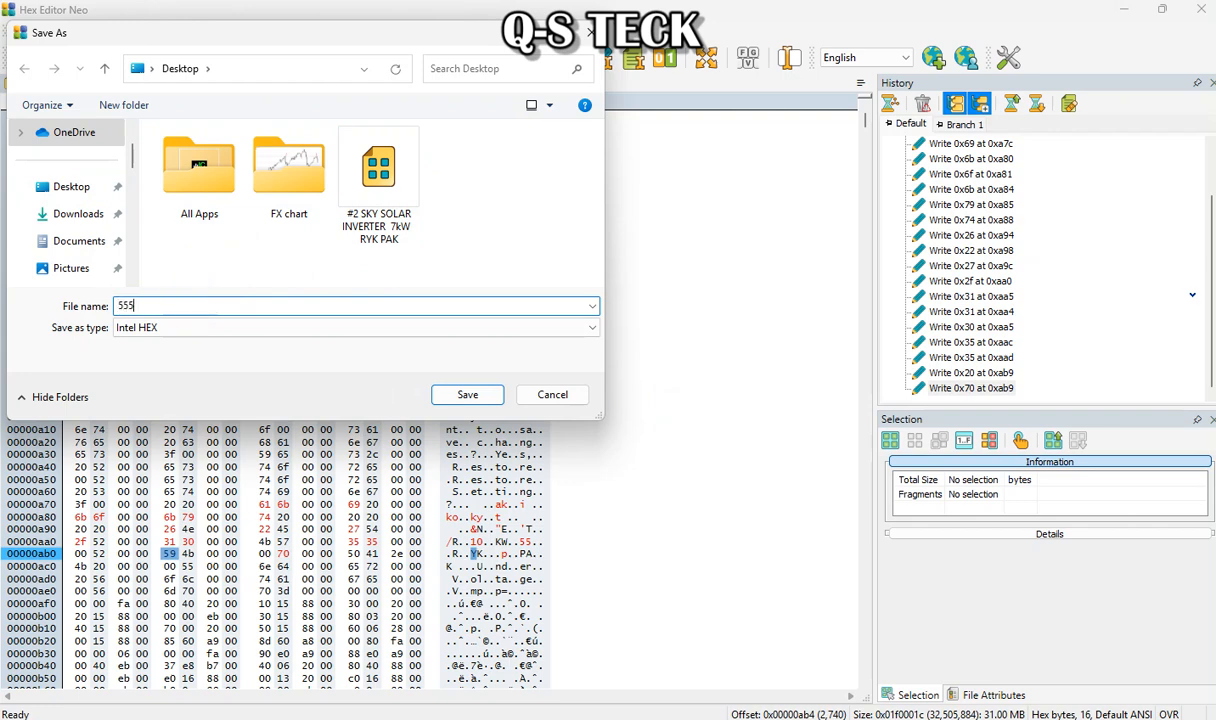
click(458, 398)
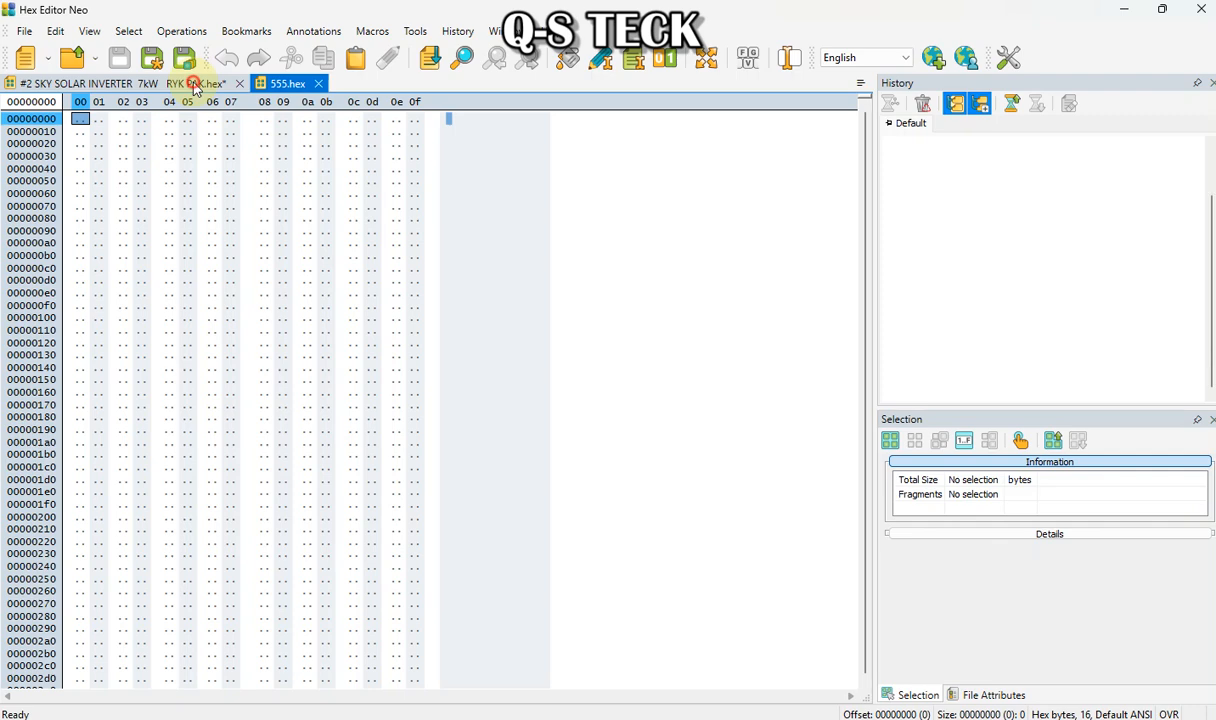
Close the original firmware file without saving and exit the hex editor
click(228, 84)
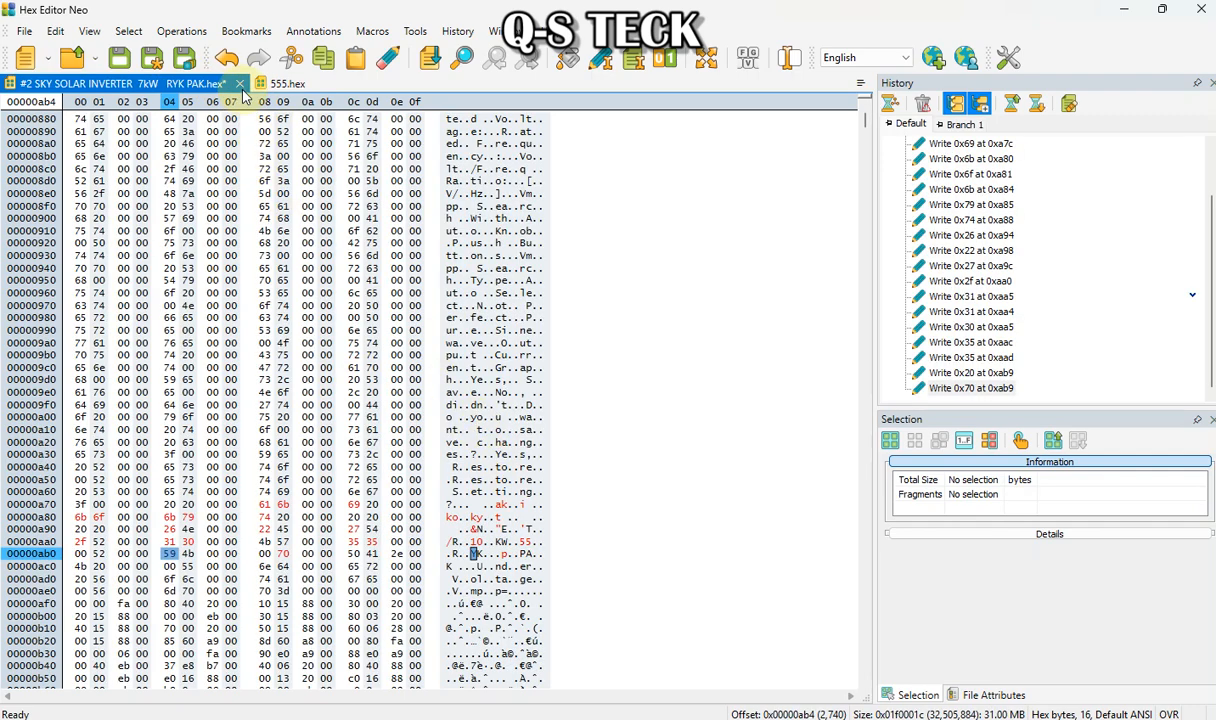
click(240, 84)
click(640, 420)
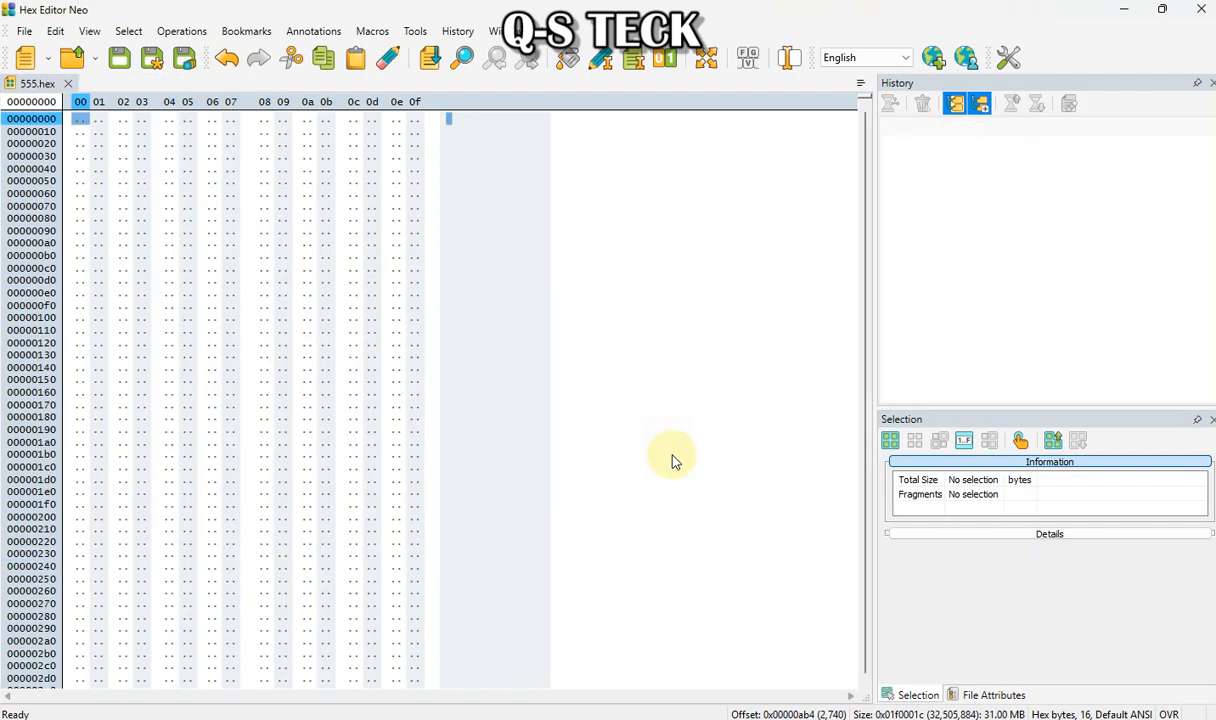
click(1202, 11)
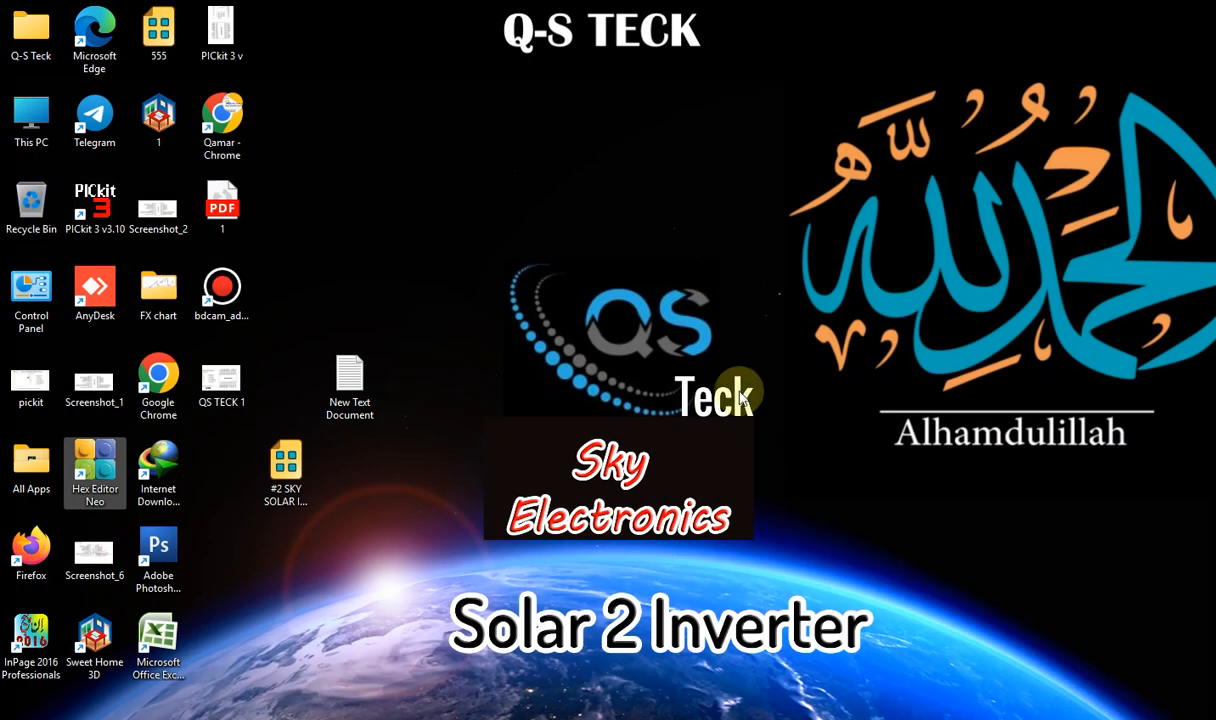
Launch PICkit 3 programmer and arrange its window and the 555 file icon on the desktop
click(103, 210)
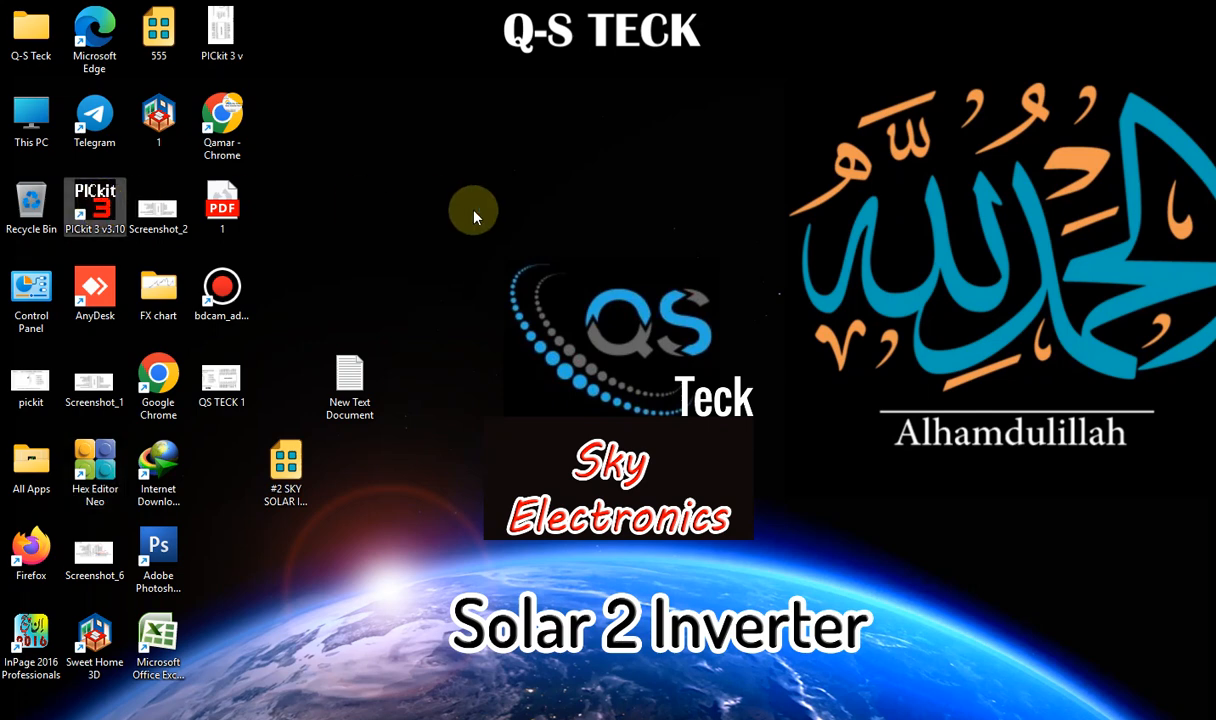
drag(255, 18, 604, 118)
click(162, 41)
drag(158, 40, 221, 468)
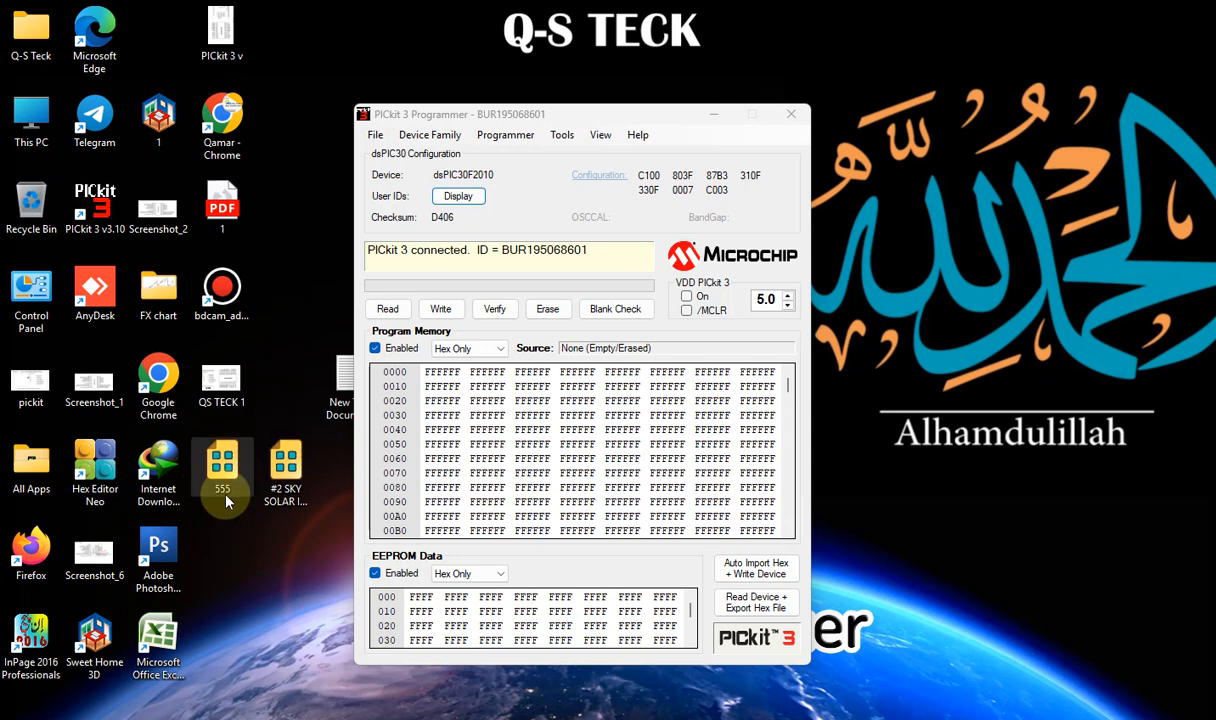
drag(589, 114, 615, 111)
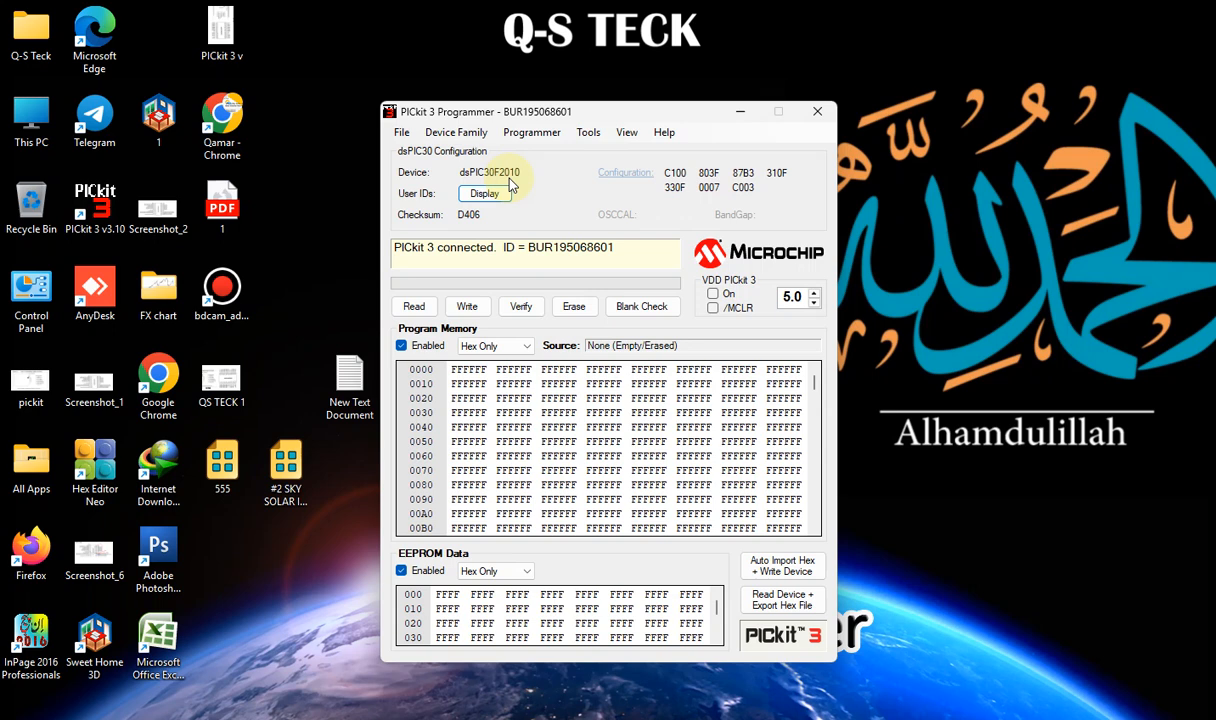
Attempt a device write, then run Check Communication to detect the connected PIC device
click(455, 310)
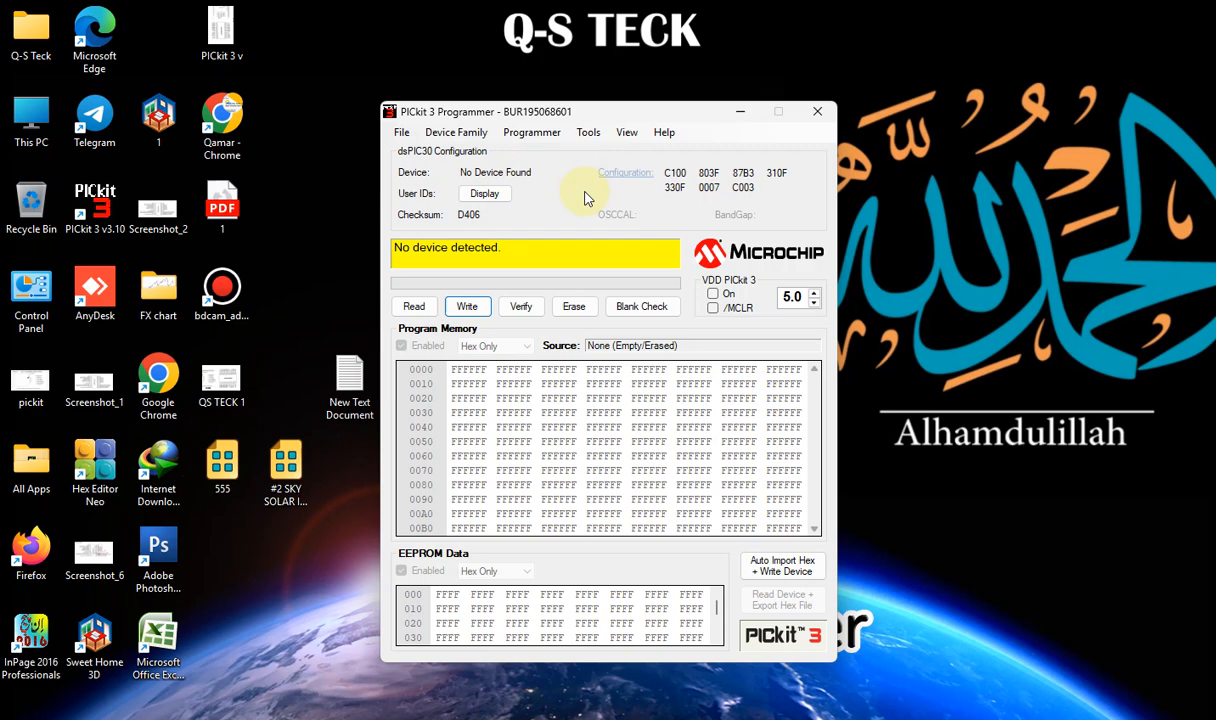
click(588, 133)
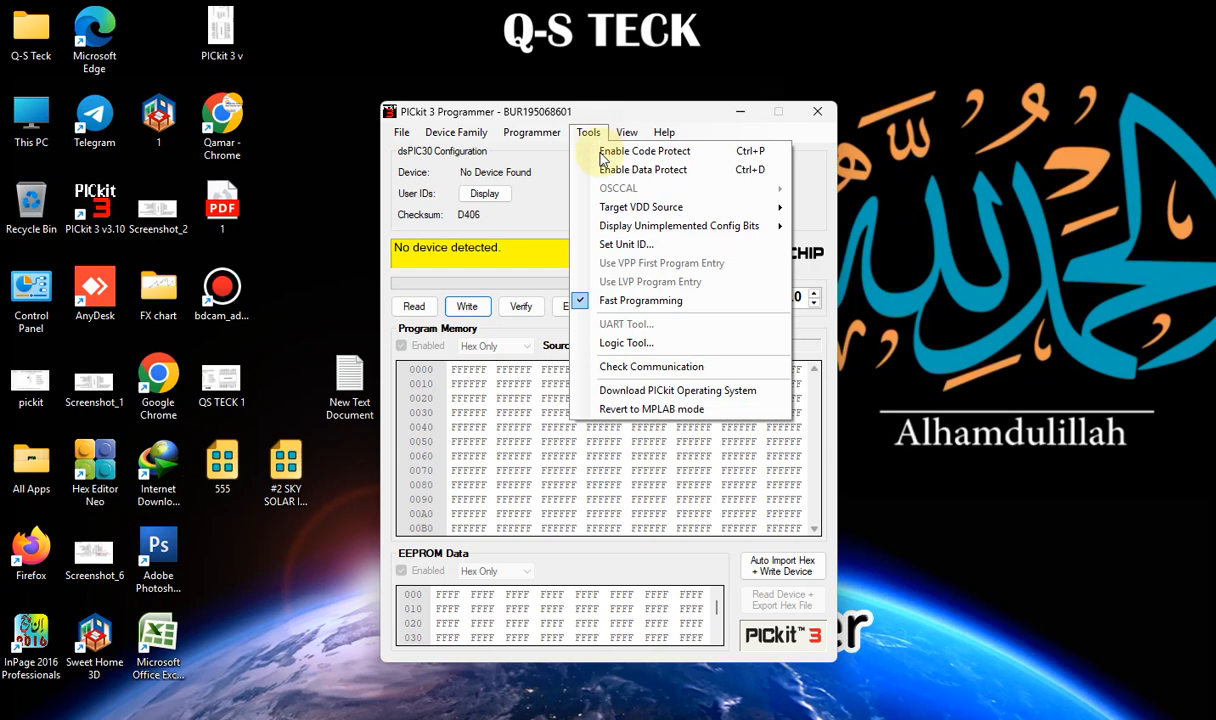
click(612, 366)
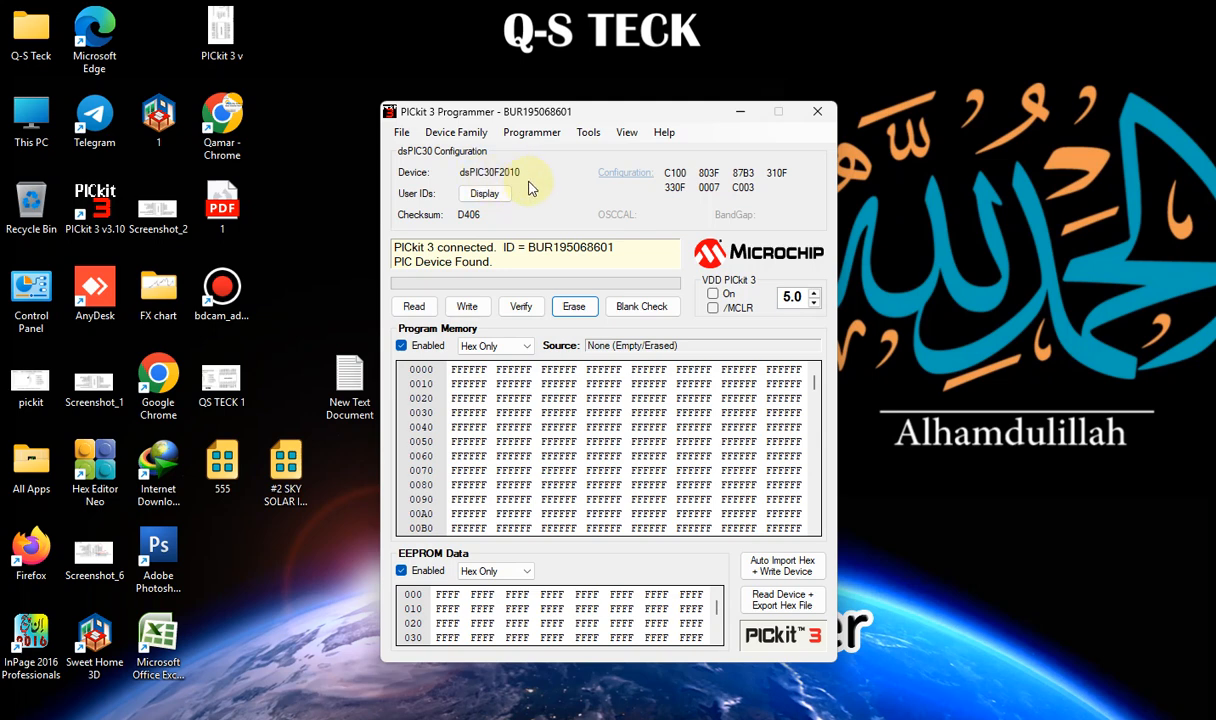
Import the 555 hex file from the Desktop into the PICkit 3 programmer
click(401, 132)
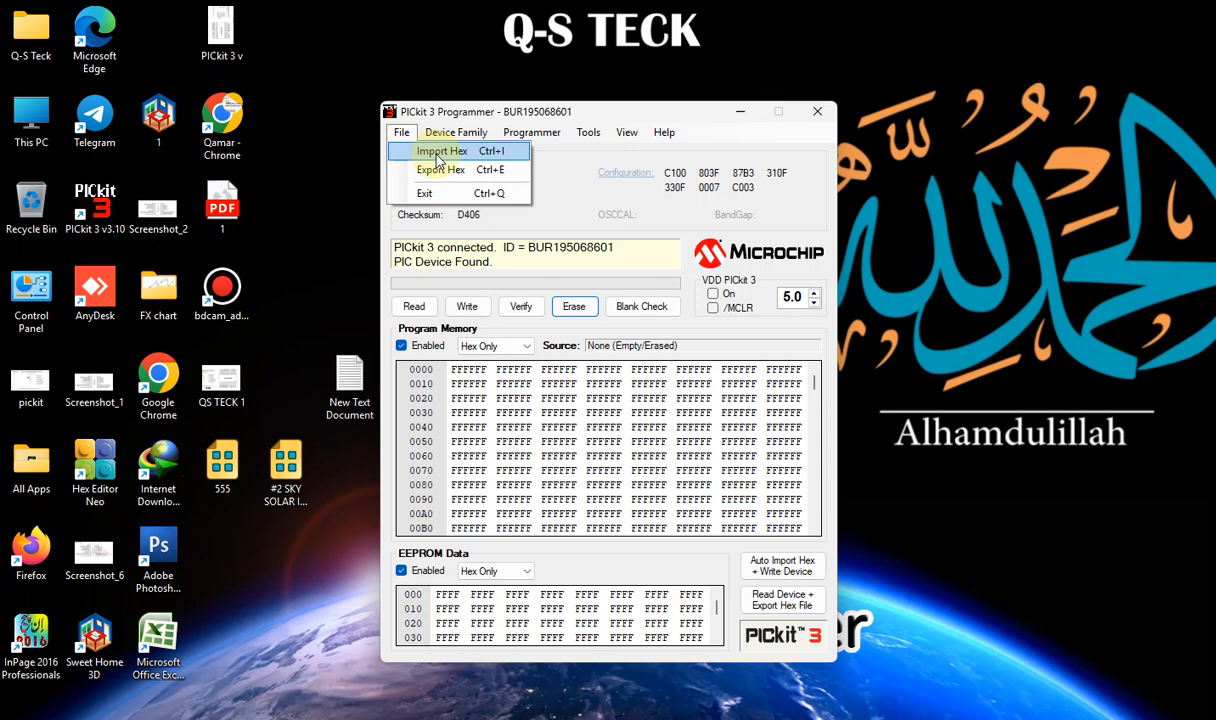
click(368, 152)
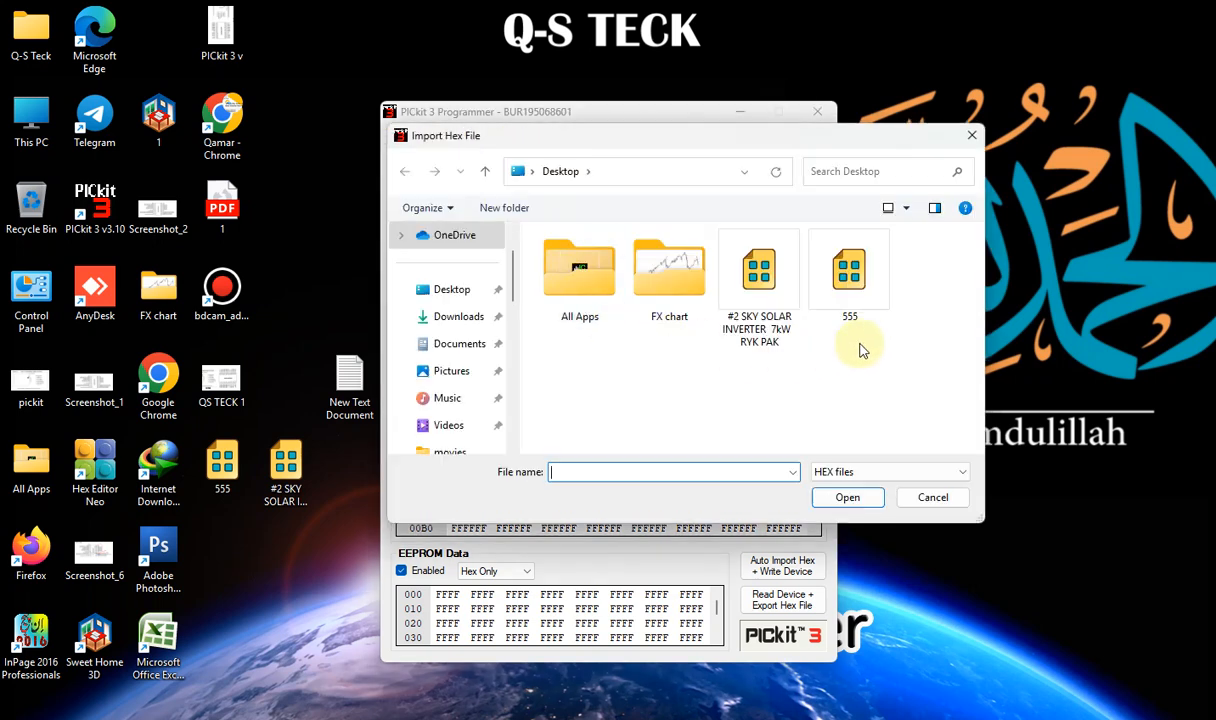
click(852, 280)
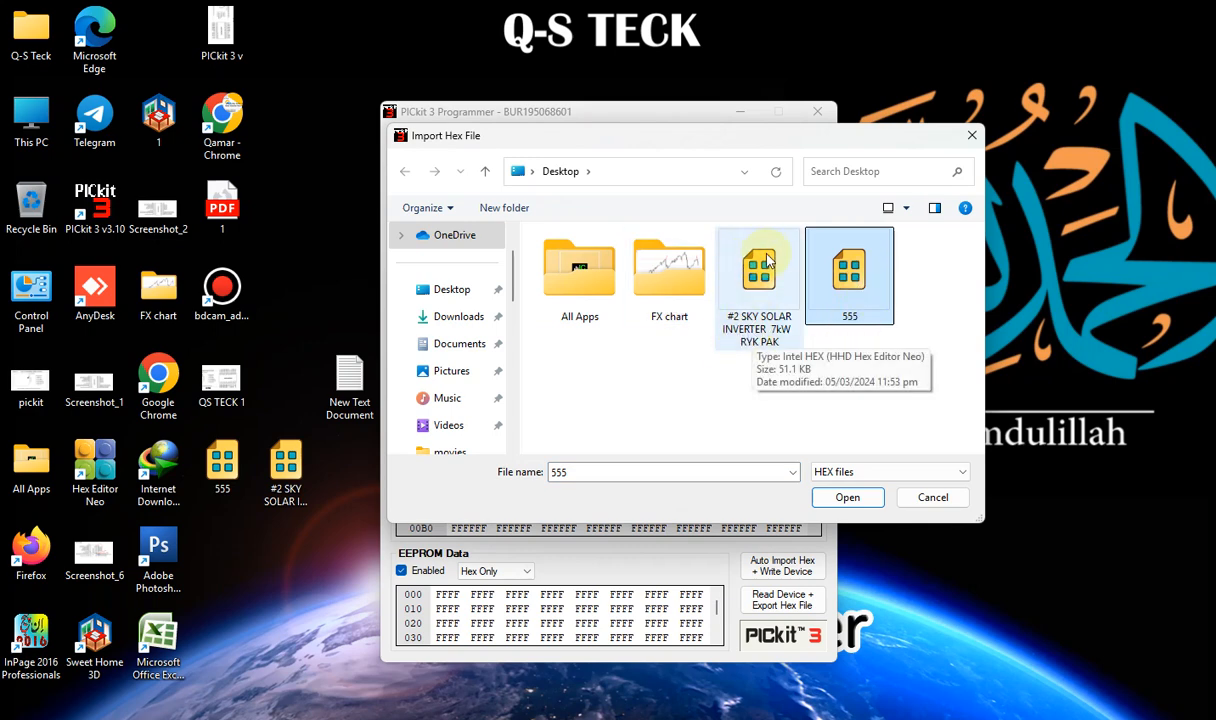
click(860, 276)
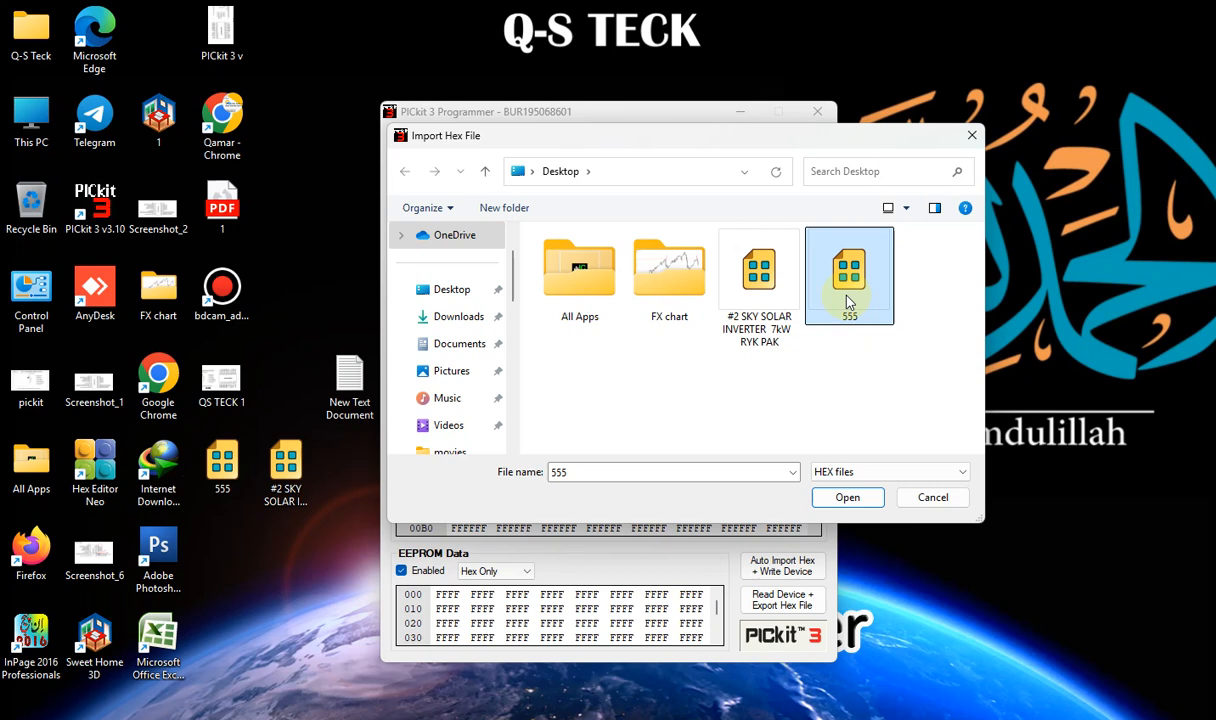
double_click(848, 300)
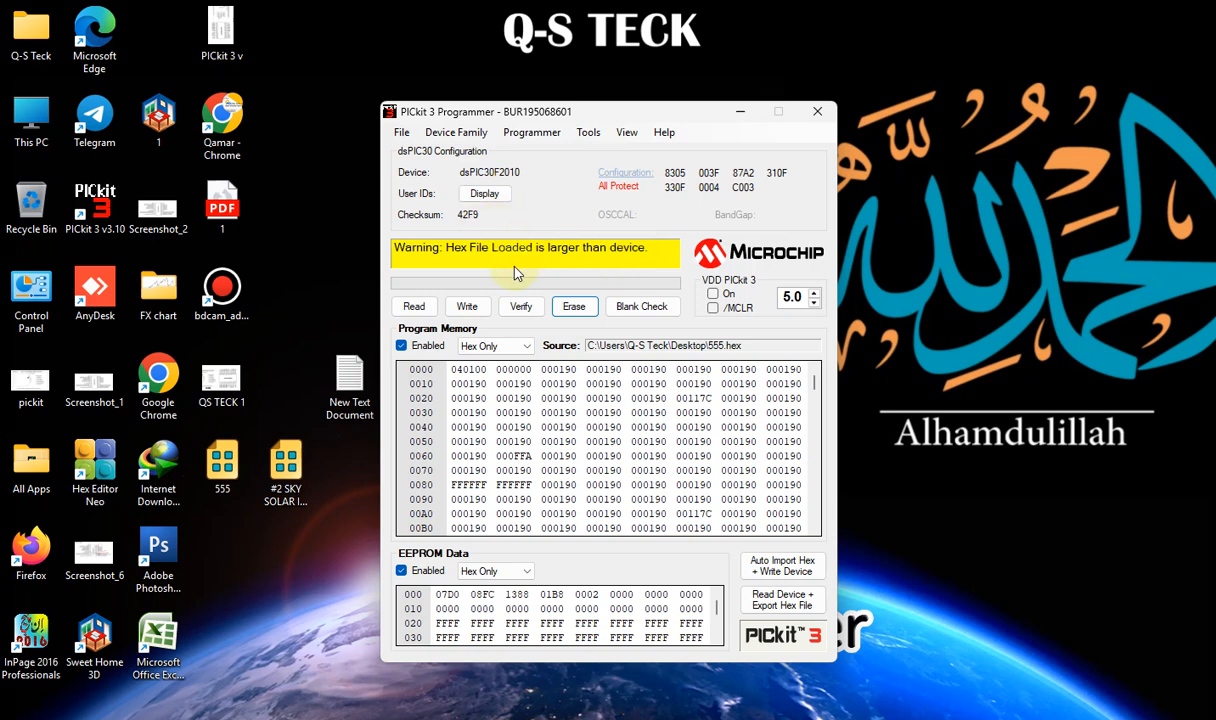
Export the loaded hex to the Desktop under the name ok
click(401, 132)
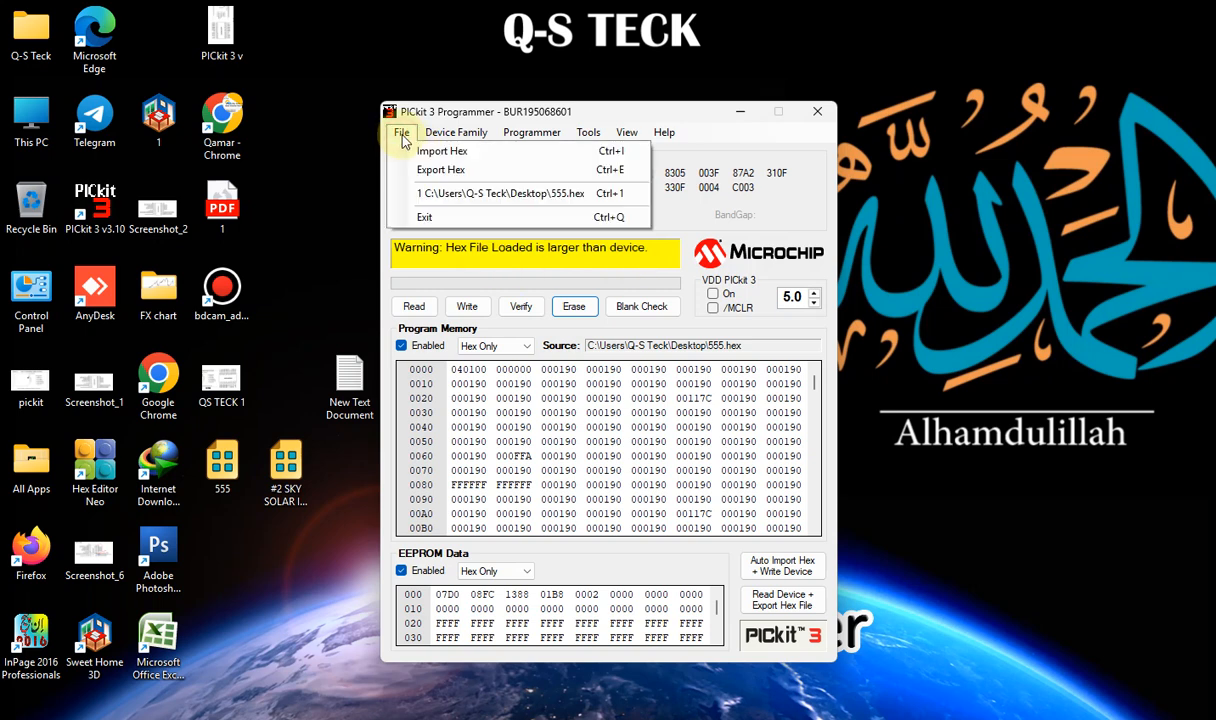
click(419, 172)
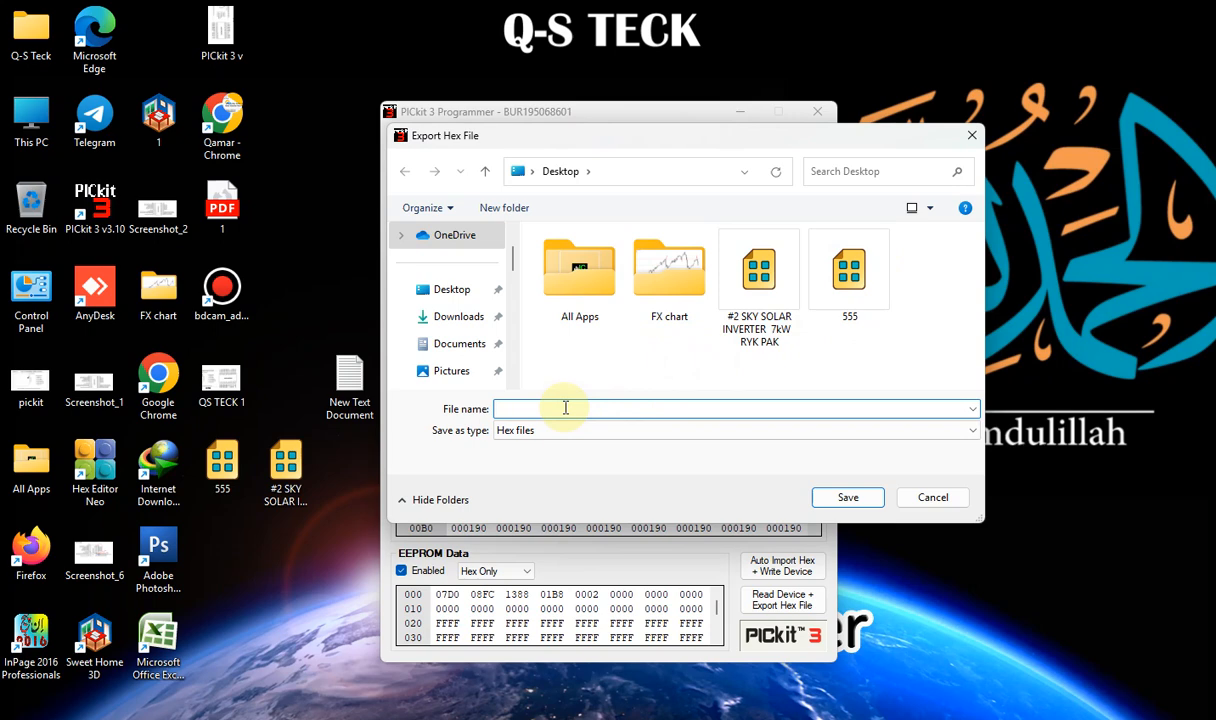
text(333)
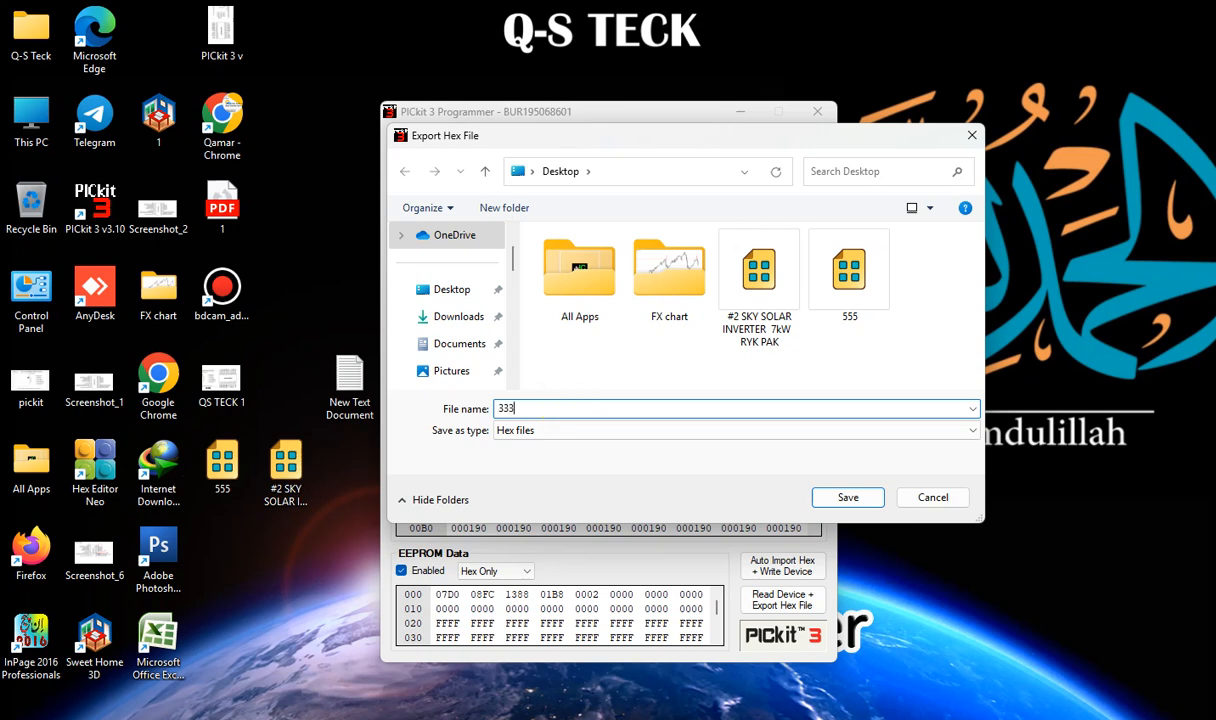
key(BackSpace)
key(BackSpace)
key(BackSpace)
text(ck)
click(869, 505)
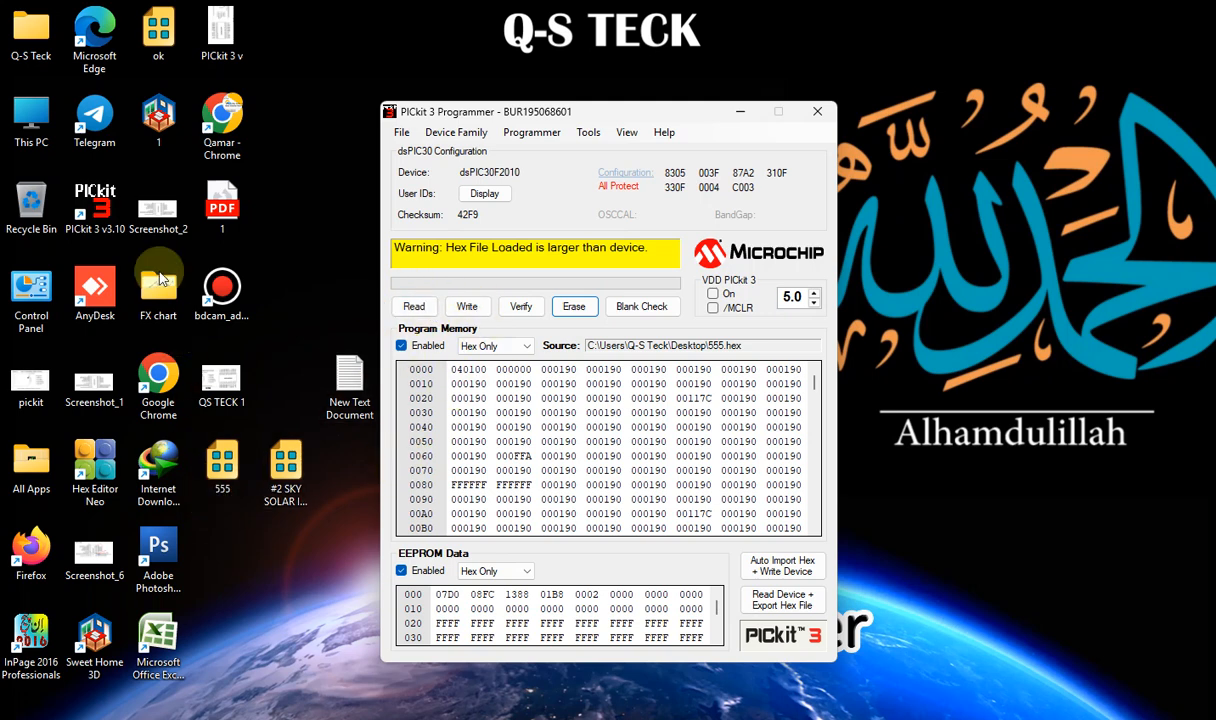
Move the ok file icon on the desktop beneath the other hex files
drag(160, 35, 221, 552)
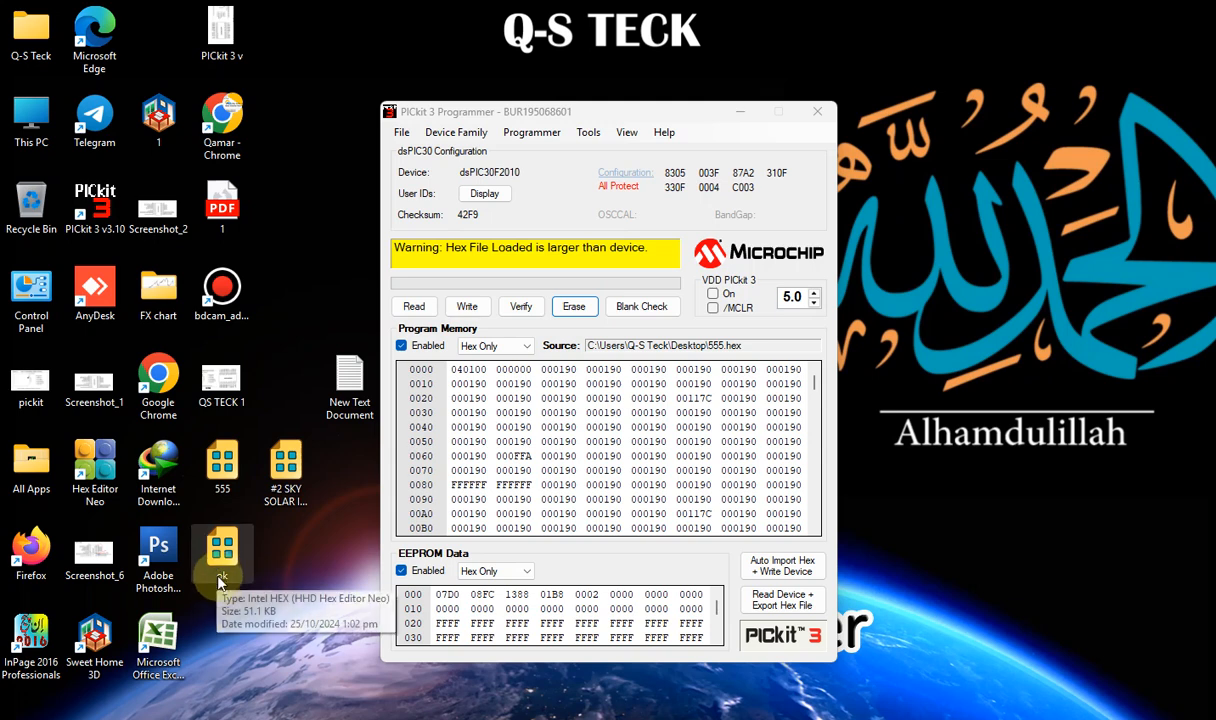
click(292, 468)
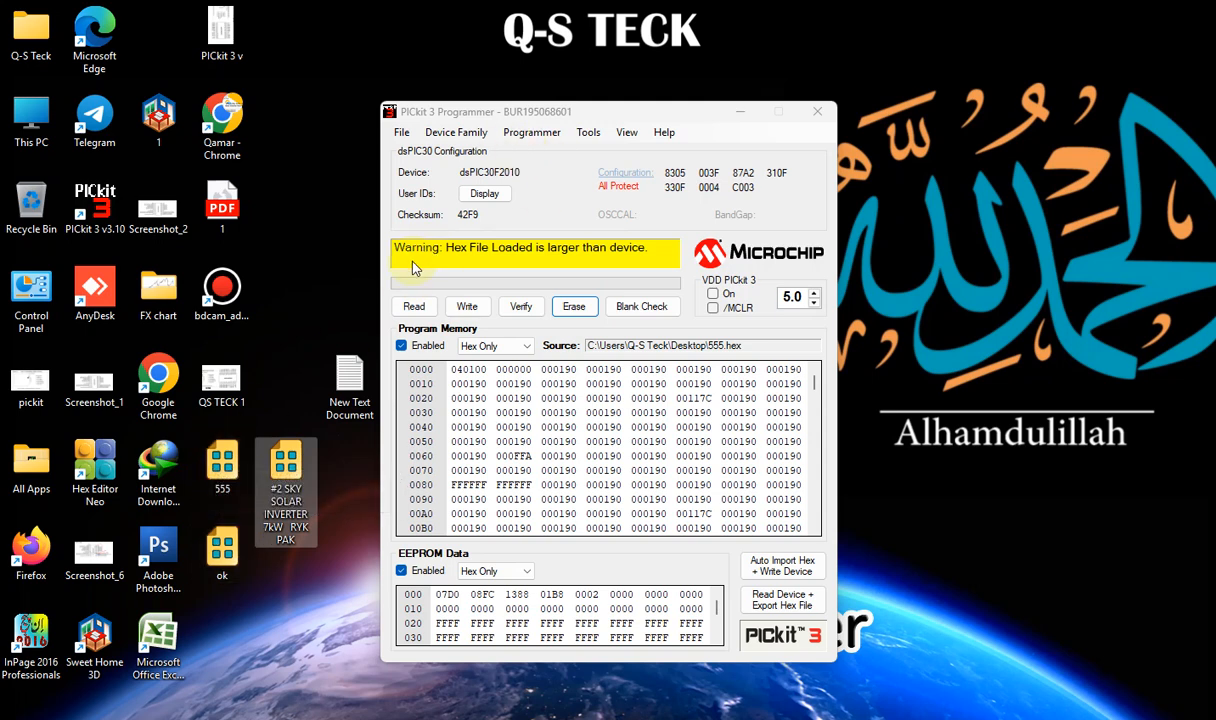
click(224, 548)
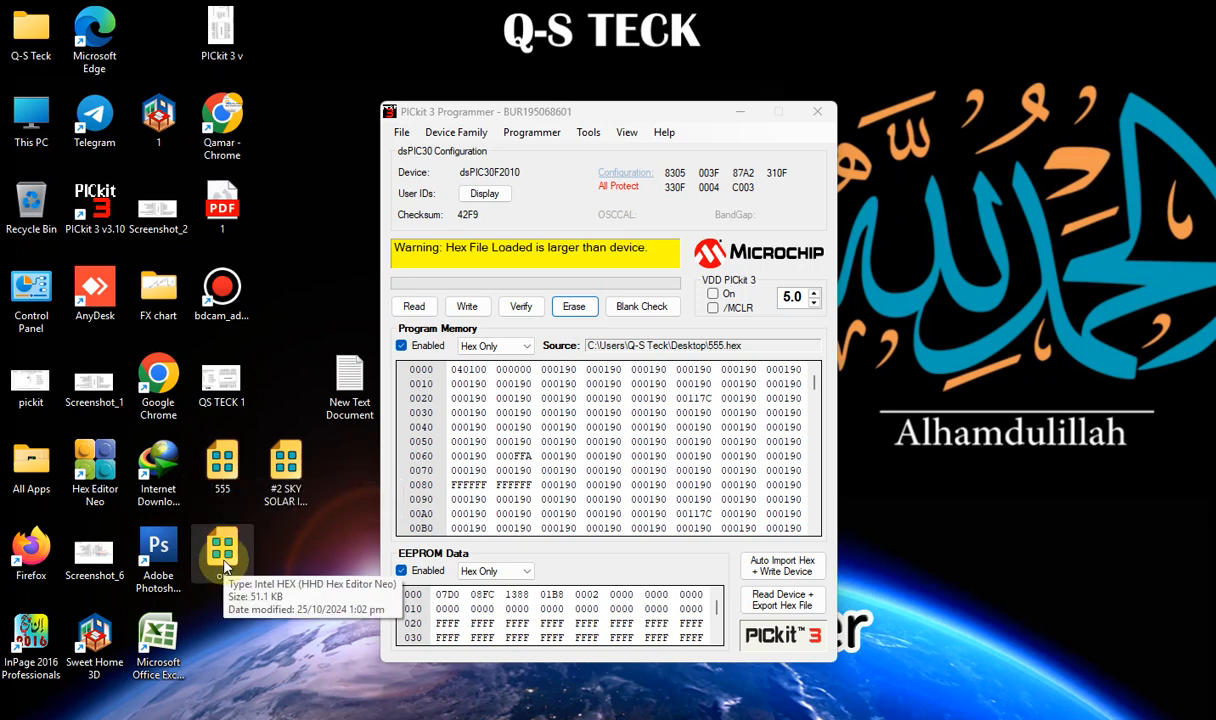
Import the ok hex file from the Desktop into the programmer
click(400, 134)
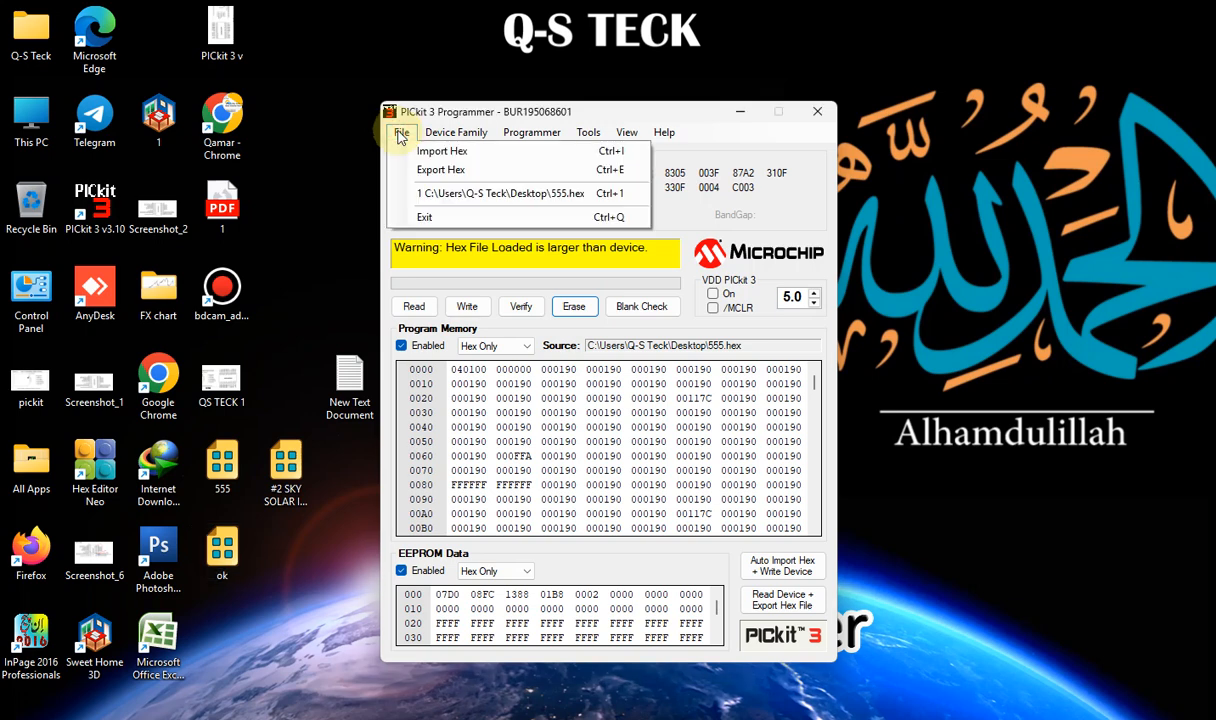
click(442, 158)
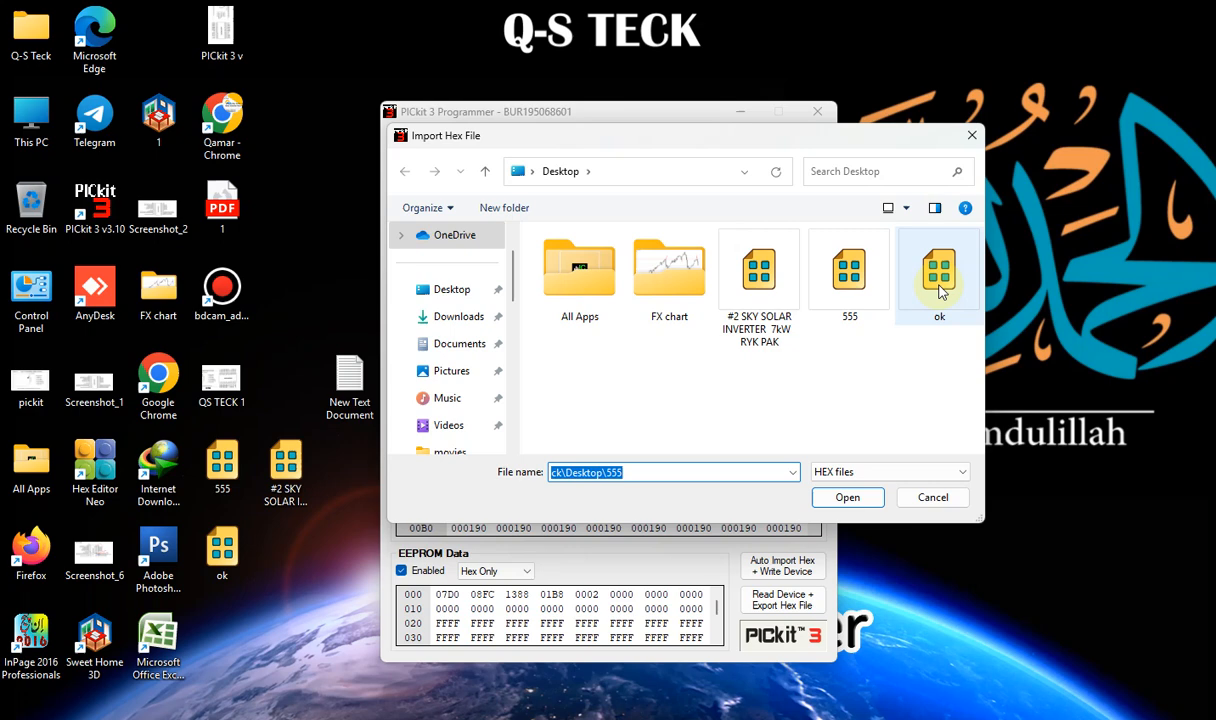
click(947, 270)
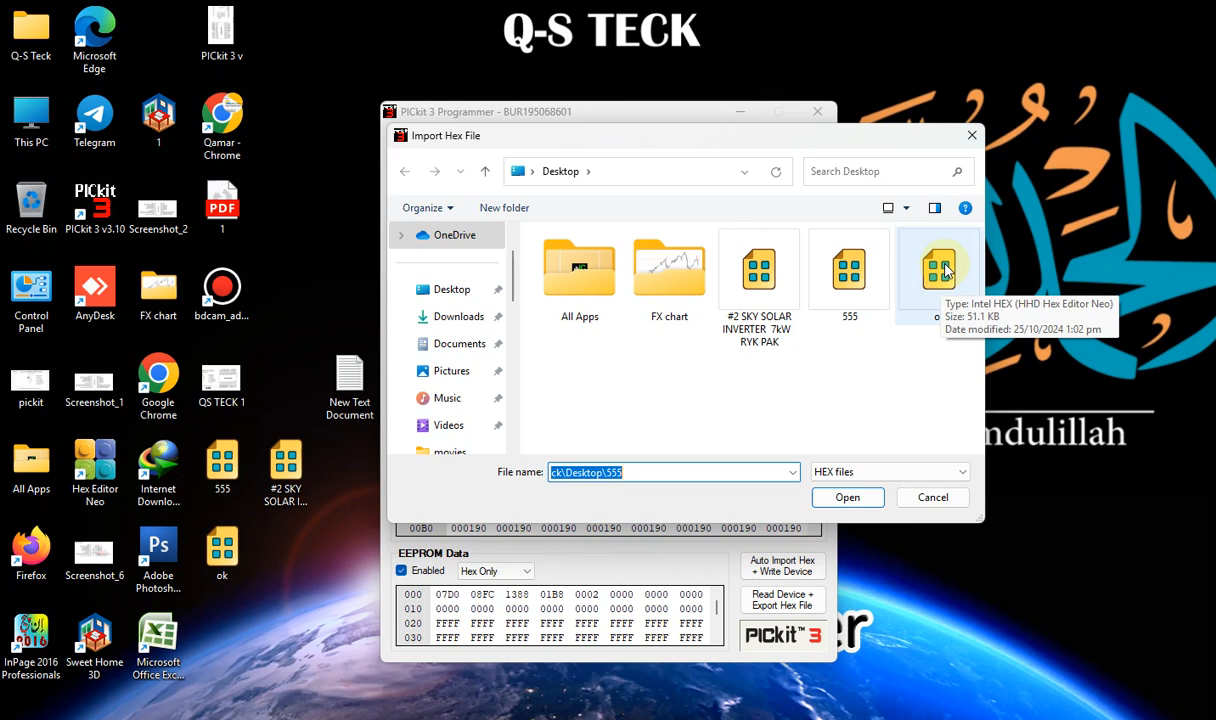
double_click(940, 266)
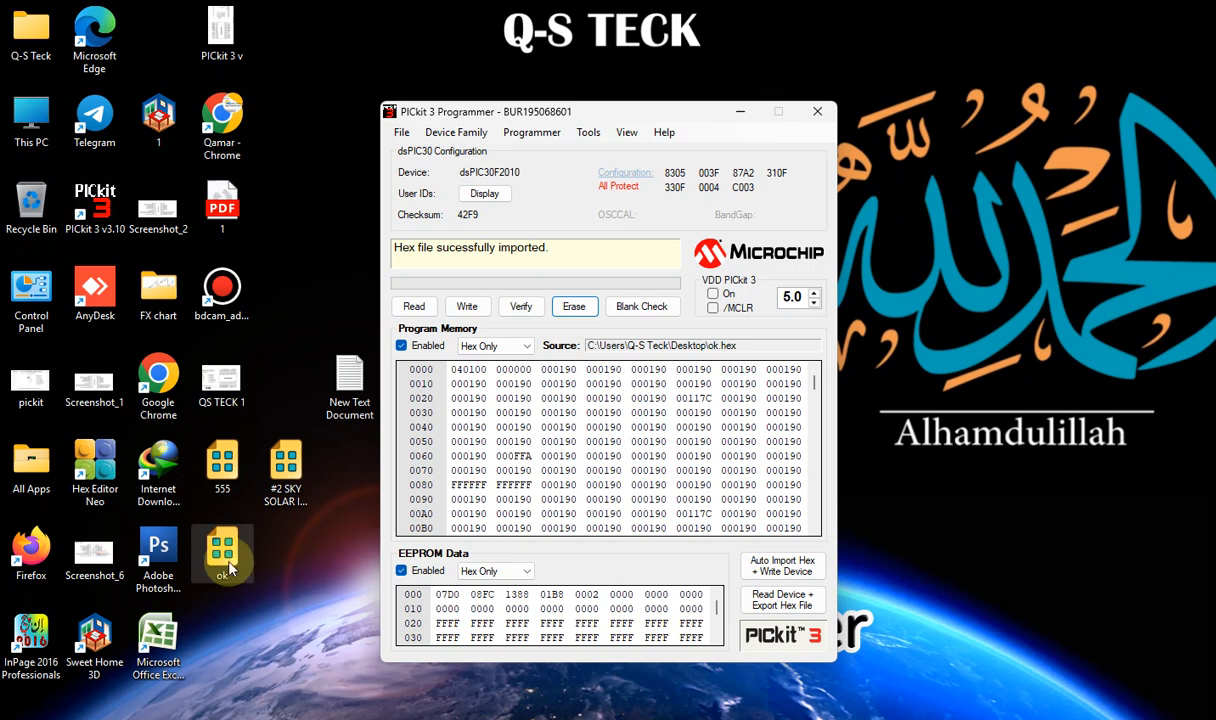
Close the PICkit 3 programmer window, dismissing the exception dialog with Quit
click(290, 480)
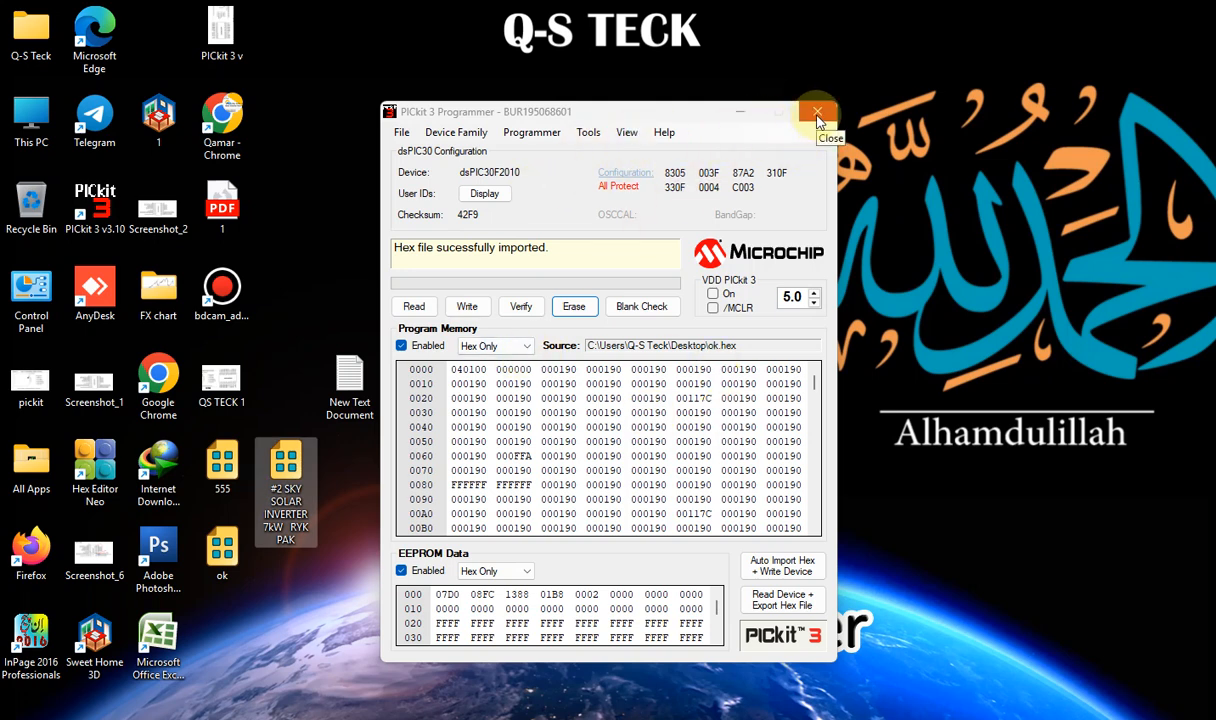
drag(817, 116, 821, 144)
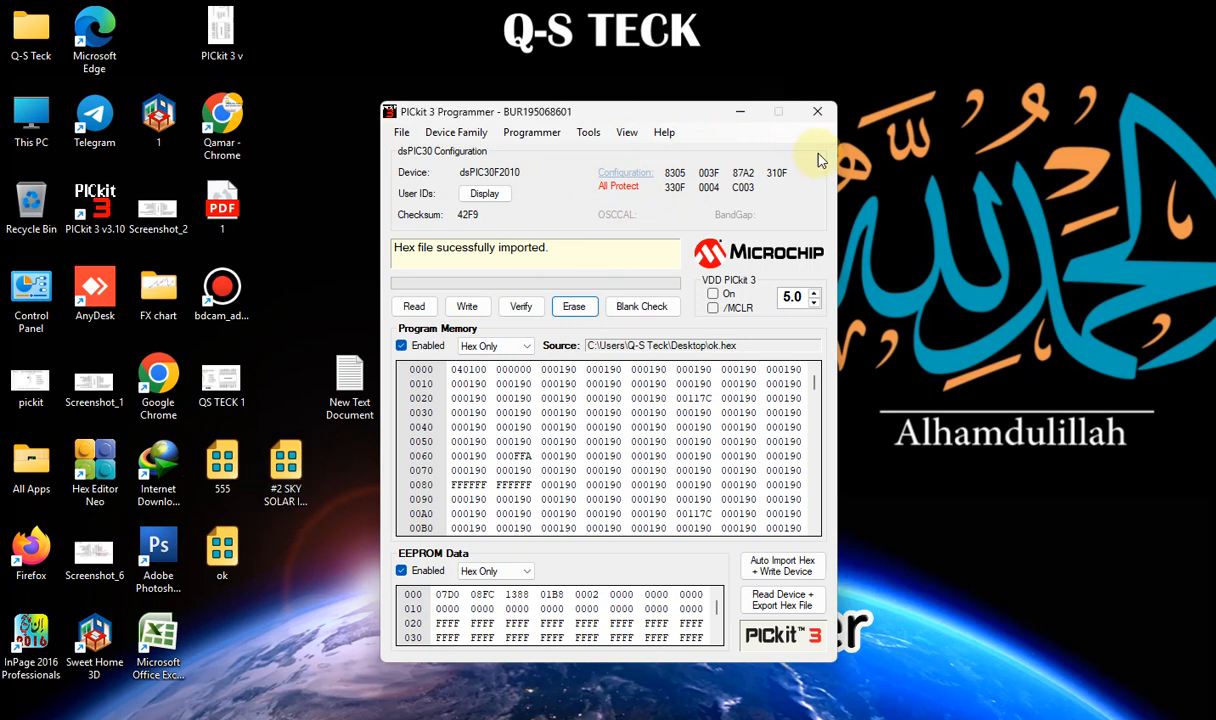
click(824, 118)
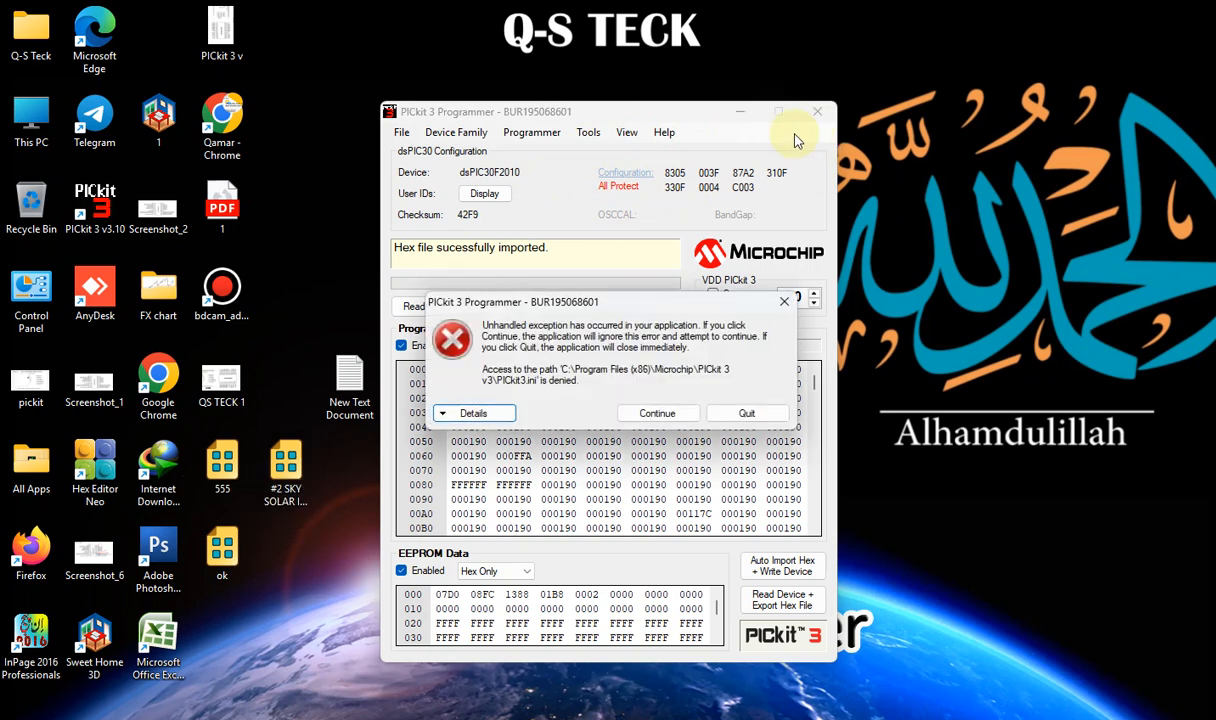
click(748, 414)
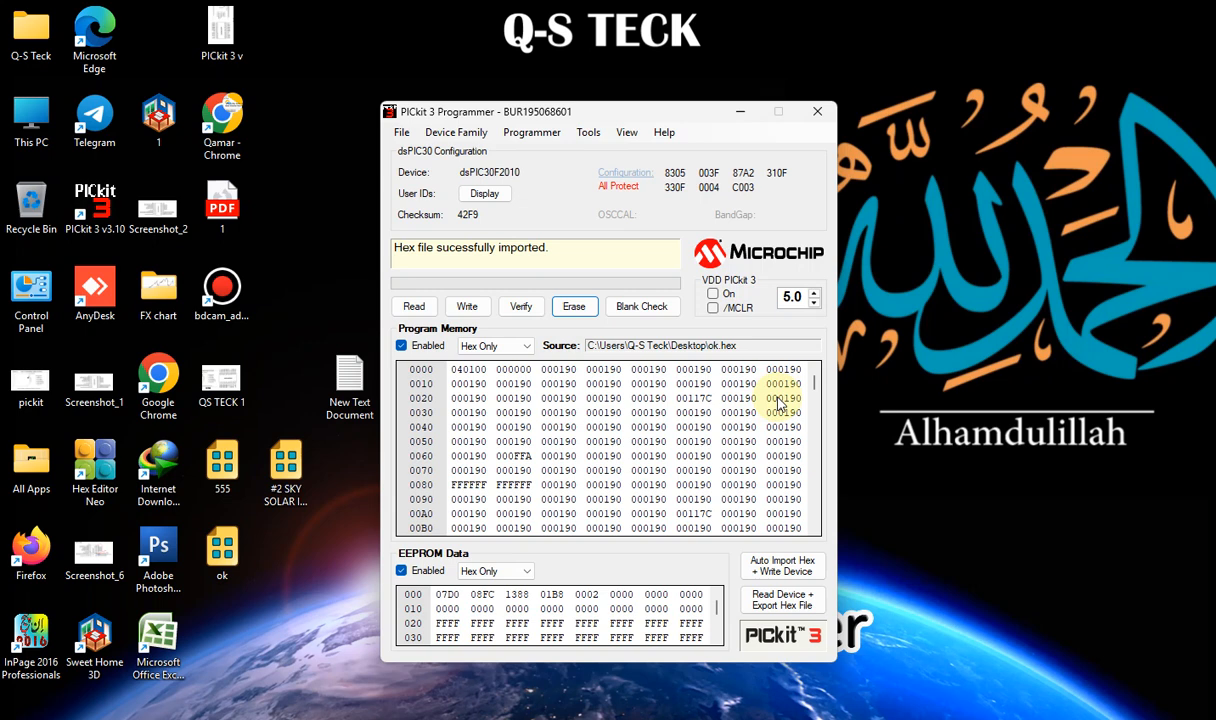
click(779, 401)
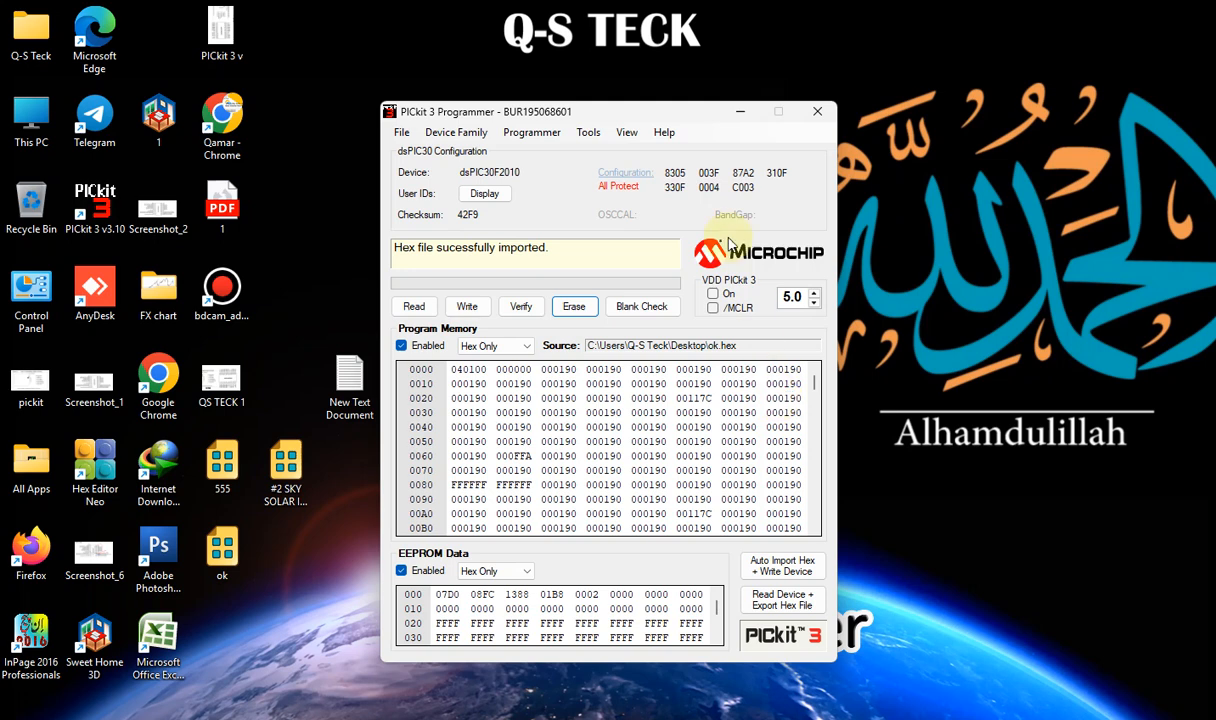
click(818, 116)
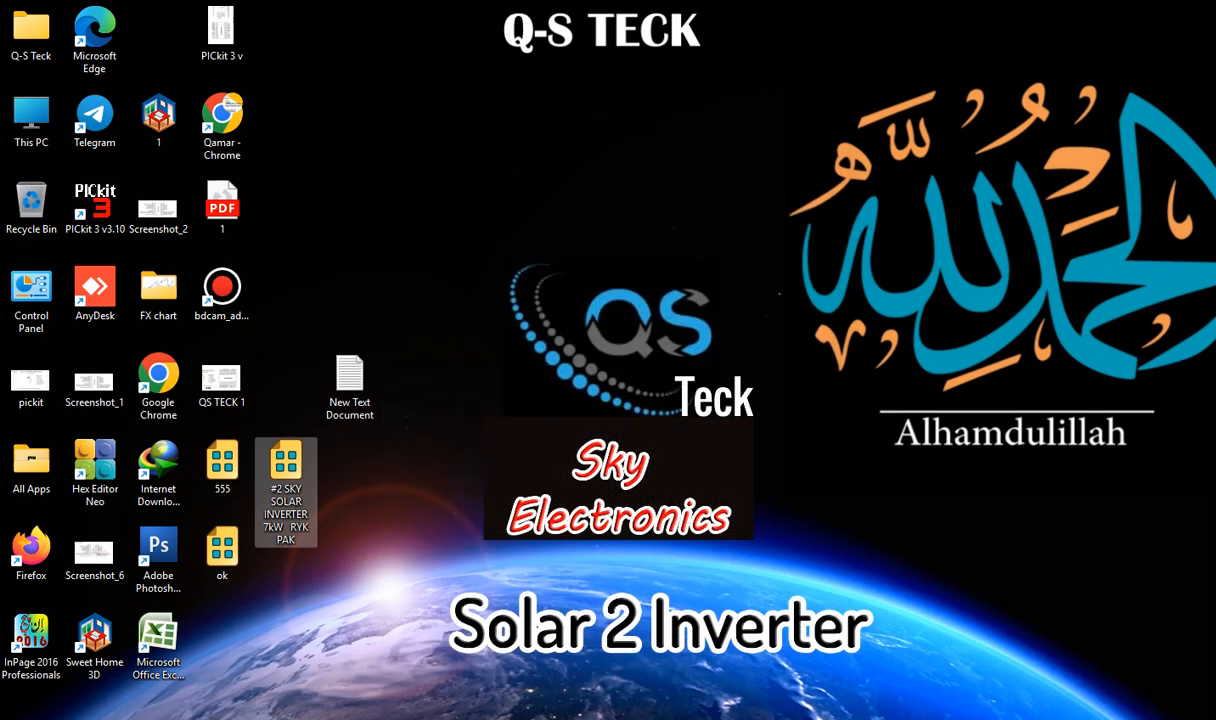